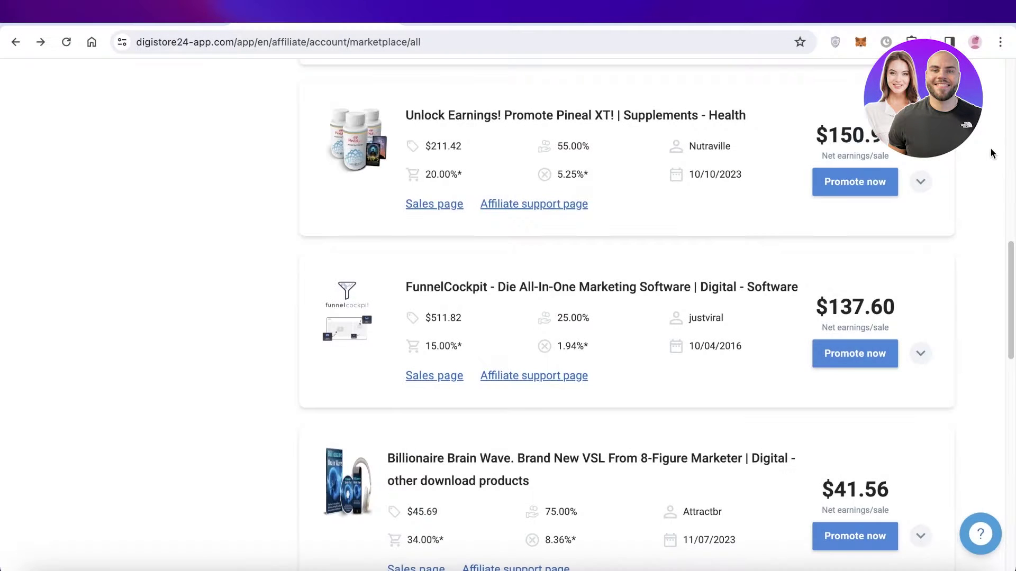
scroll(977, 165, "up", 1)
scroll(975, 160, "up", 1)
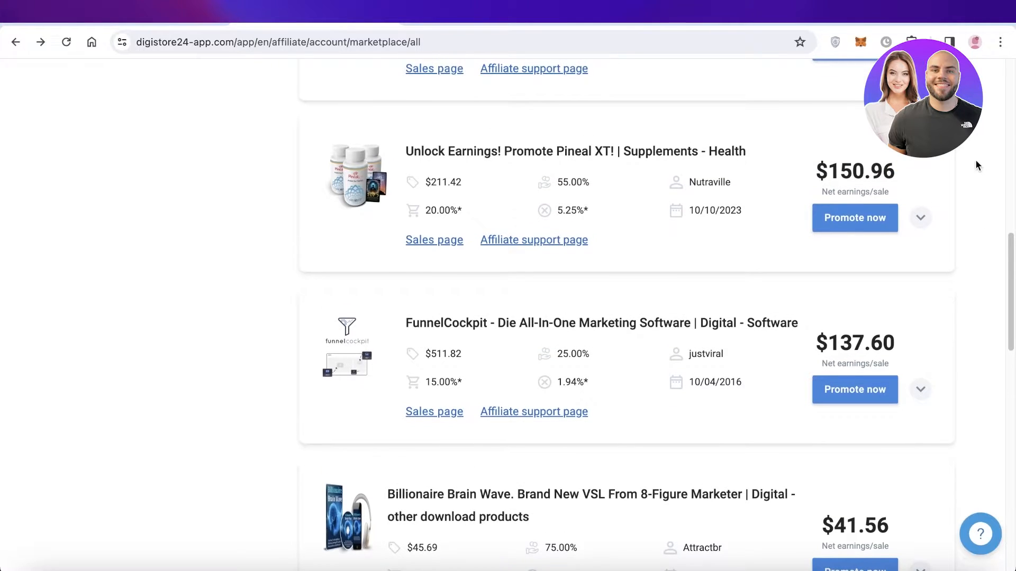
scroll(961, 162, "up", 2)
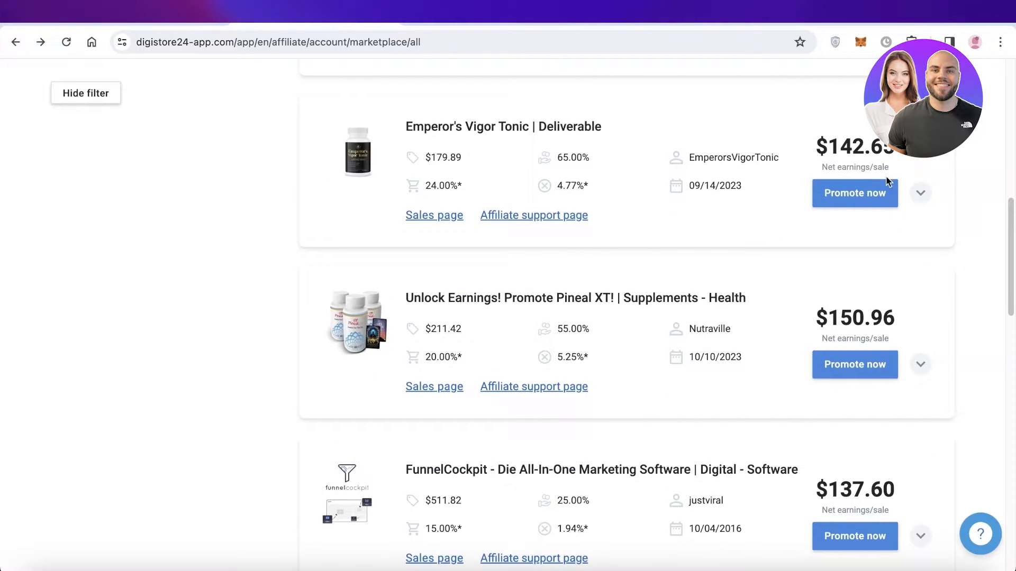
Switch from the Digistore24 marketplace to the Google Sites start page.
left_click(495, 25)
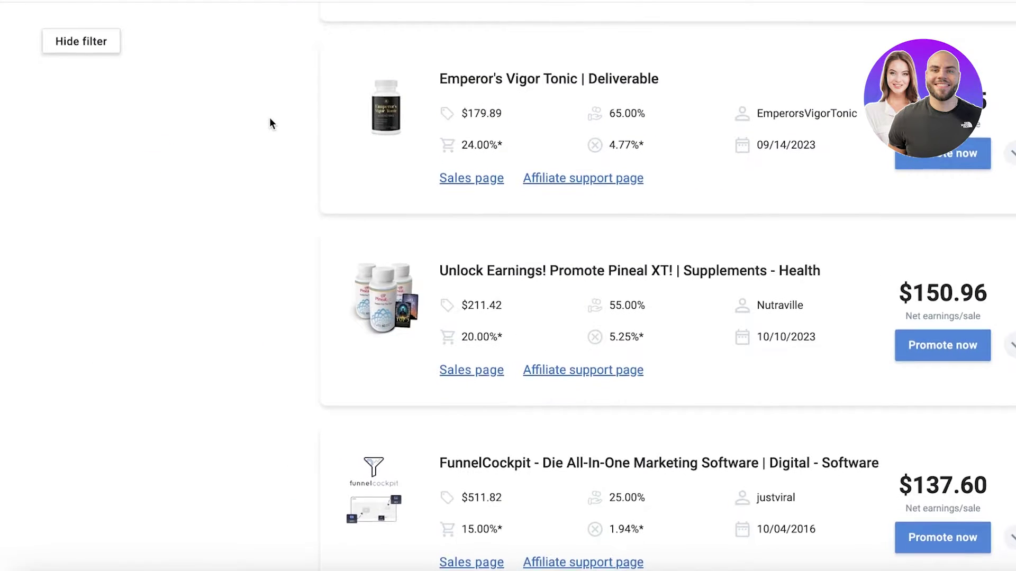
scroll(271, 118, "up", 10)
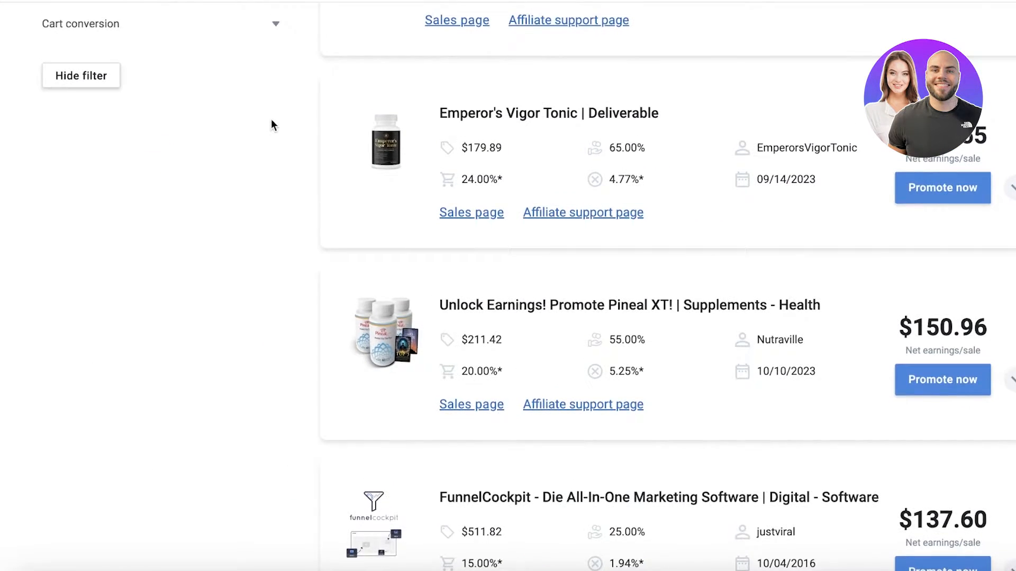
scroll(273, 131, "up", 3)
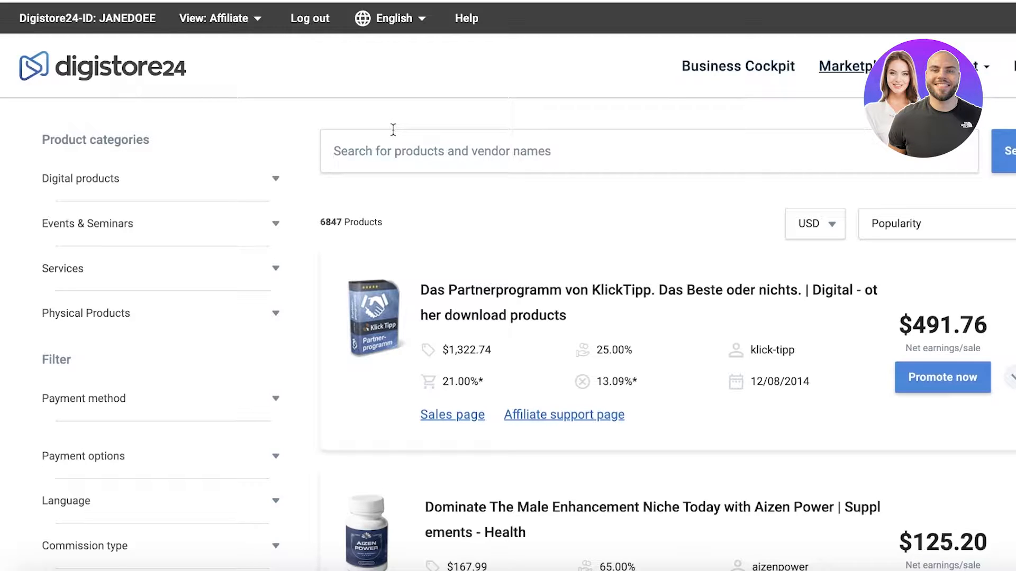
scroll(478, 109, "down", 5)
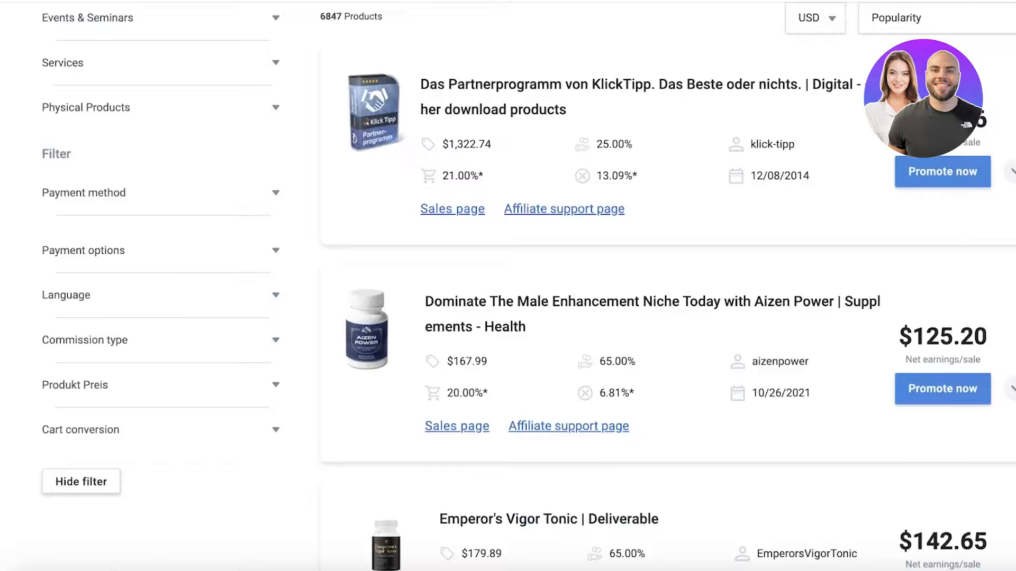
scroll(477, 109, "down", 5)
scroll(478, 109, "down", 3)
scroll(561, 260, "down", 3)
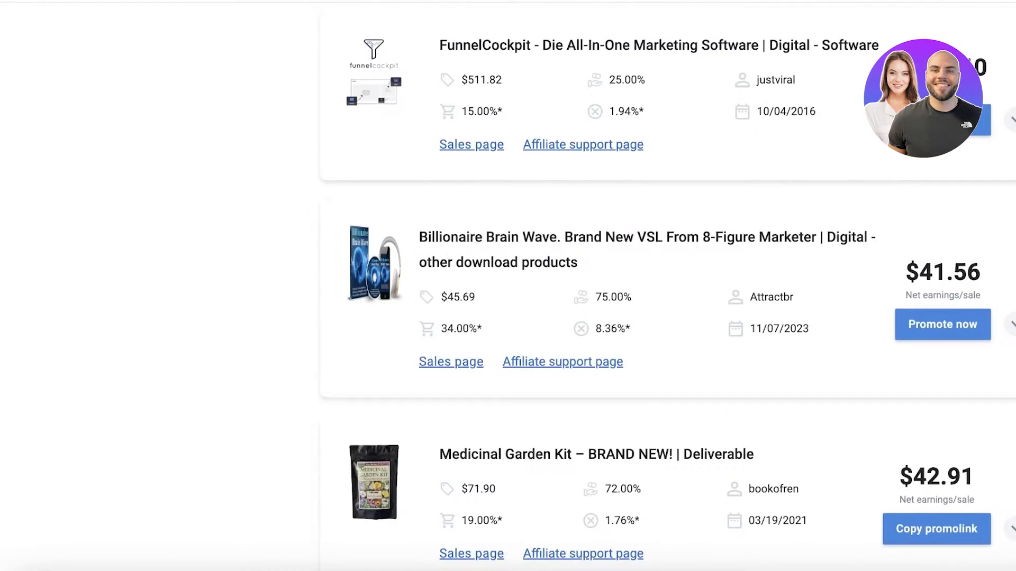
scroll(561, 261, "down", 3)
scroll(561, 262, "down", 4)
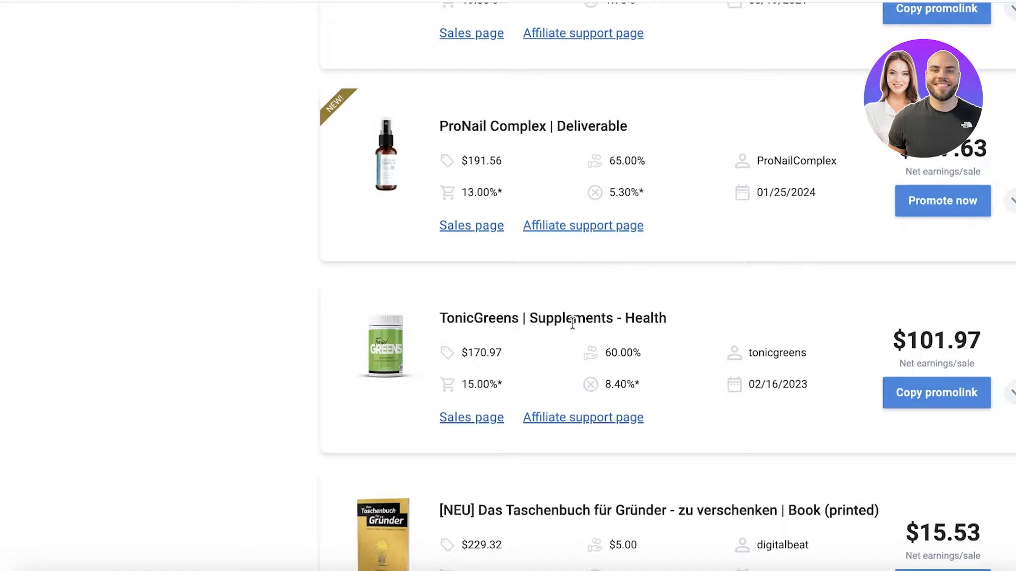
Copy the TonicGreens promolink, review its affiliate support page images, and return to Google Sites.
left_click(937, 392)
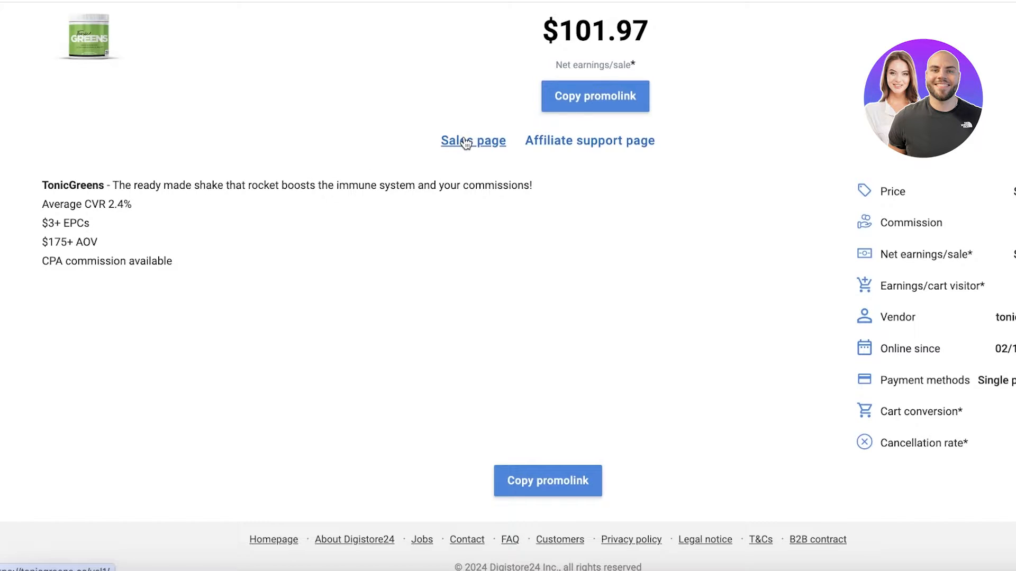
left_click(573, 147)
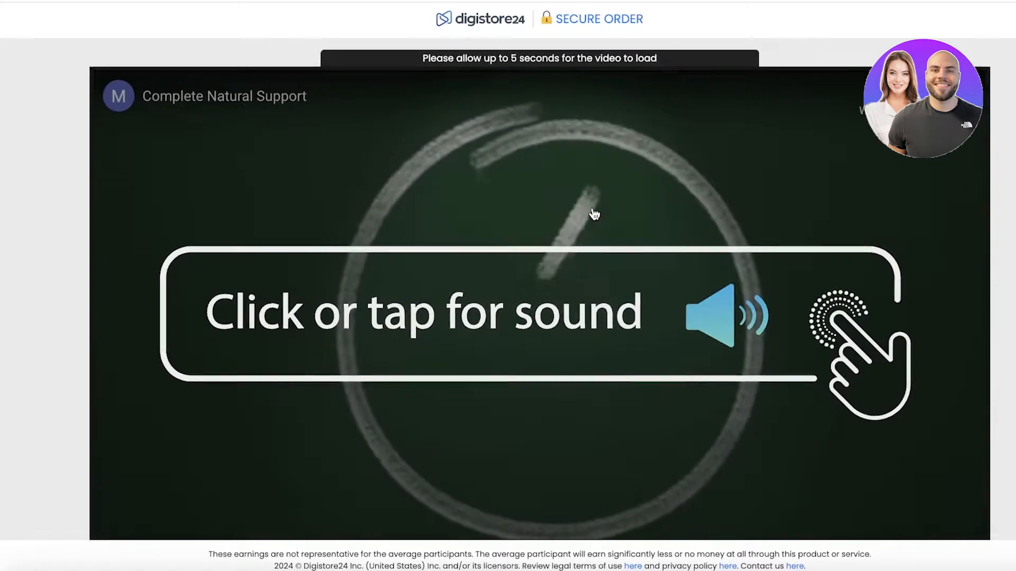
scroll(593, 215, "down", 5)
scroll(594, 215, "down", 5)
scroll(557, 216, "up", 10)
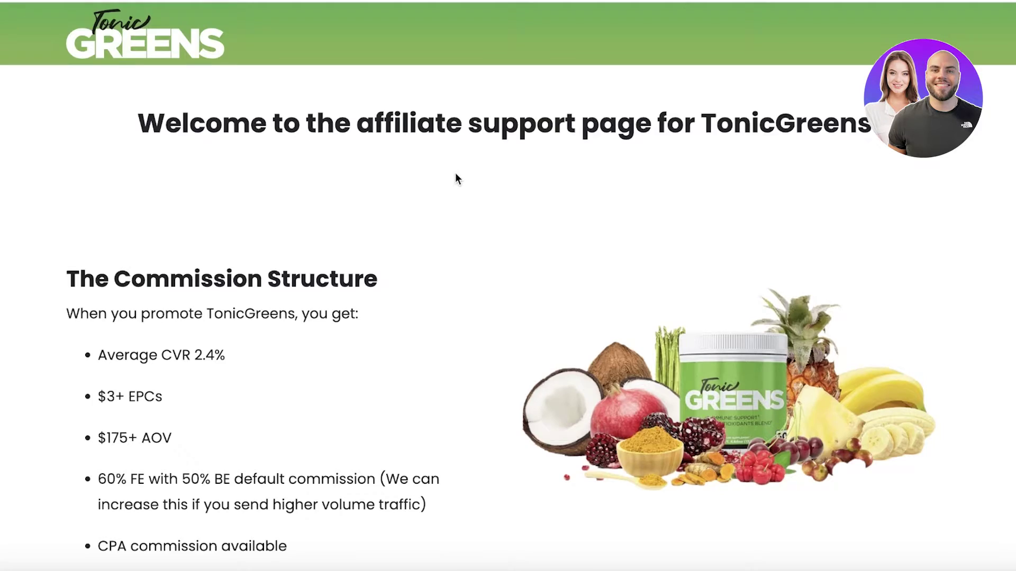
scroll(462, 160, "down", 8)
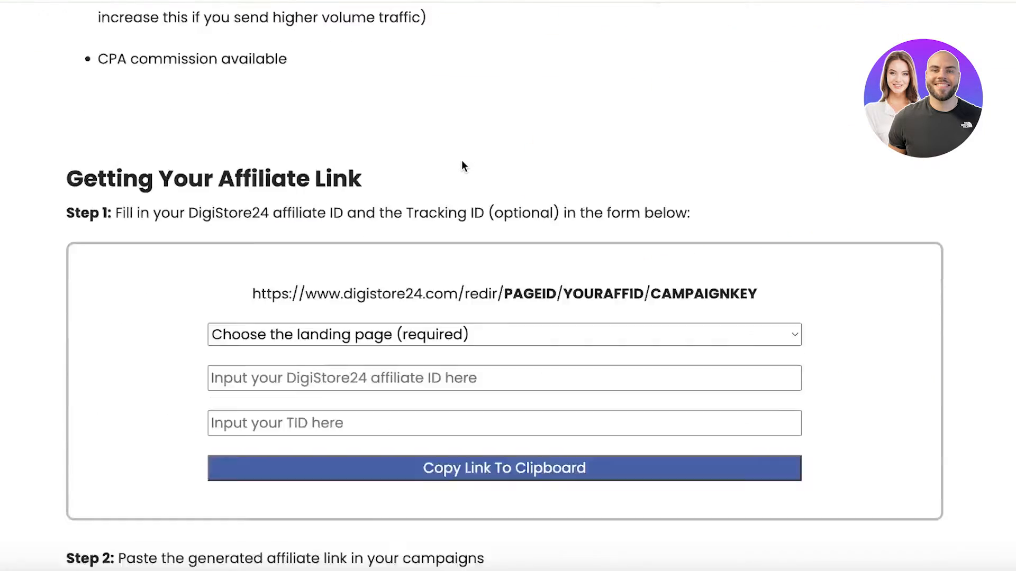
scroll(461, 160, "down", 10)
scroll(461, 160, "down", 8)
scroll(461, 159, "down", 3)
scroll(463, 160, "down", 10)
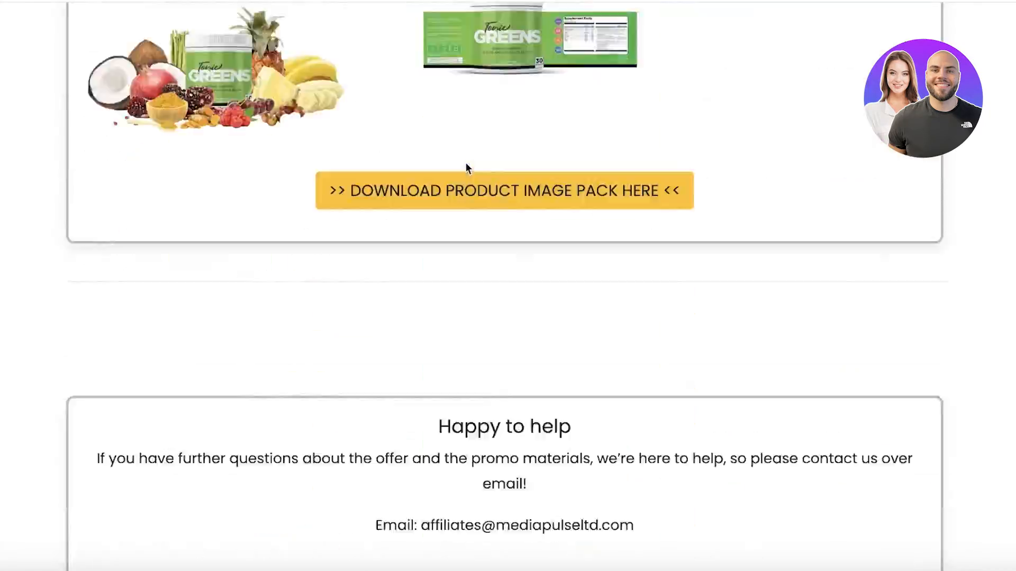
scroll(466, 163, "down", 10)
scroll(466, 163, "down", 10)
scroll(497, 173, "down", 10)
scroll(496, 172, "up", 10)
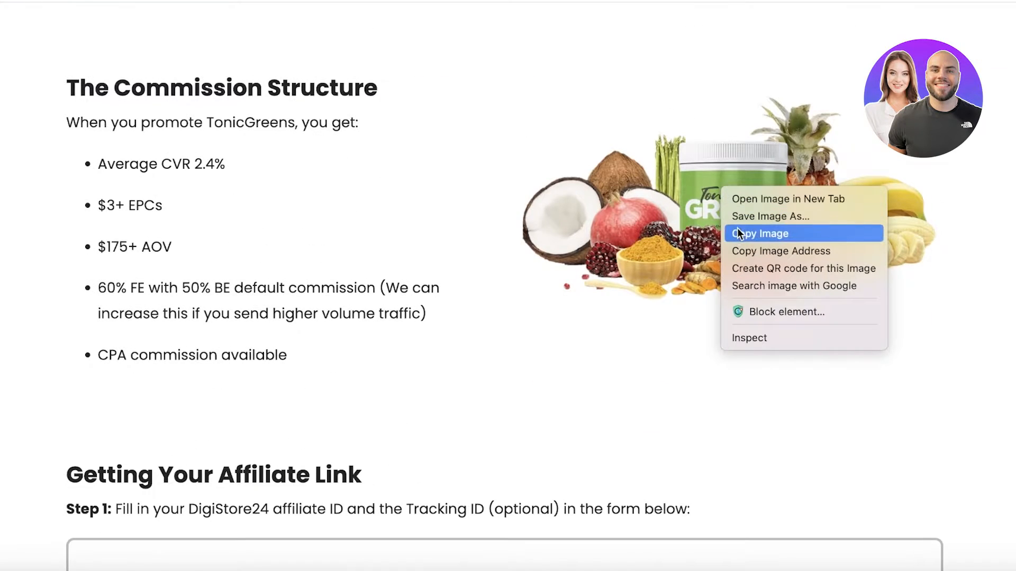
left_click(747, 219)
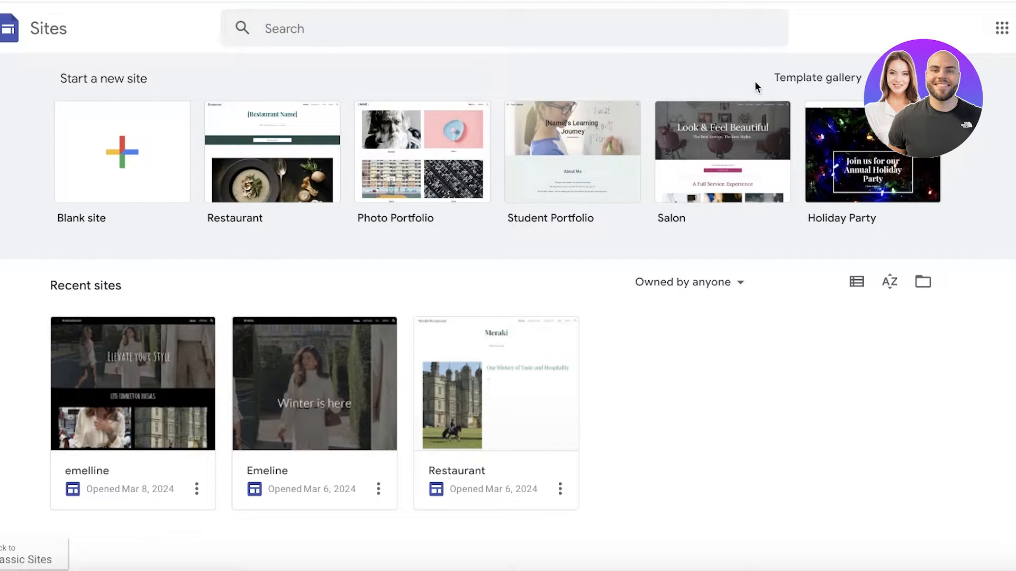
Create a blank site and name it Tonics G.
left_click(110, 160)
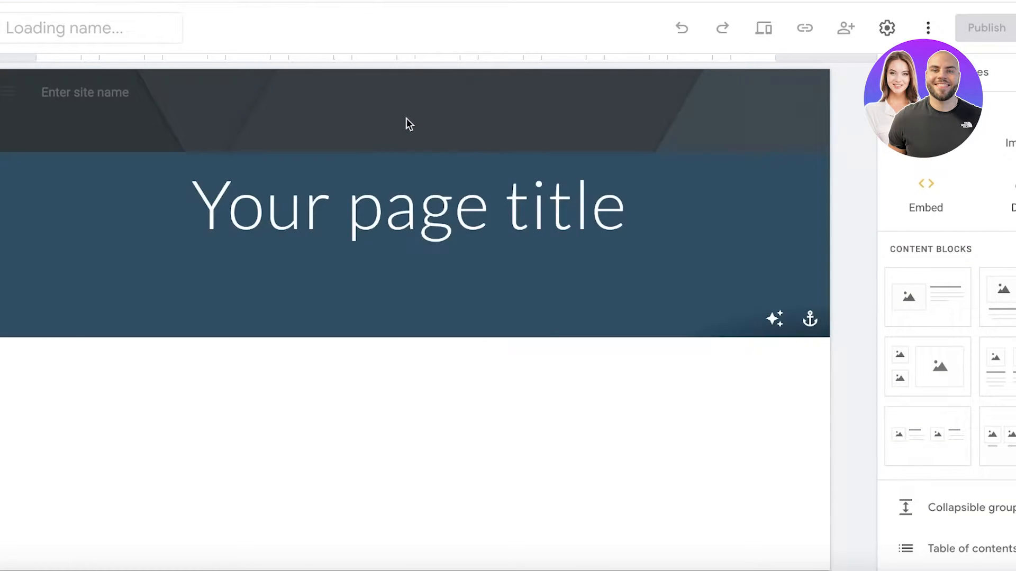
left_click(115, 32)
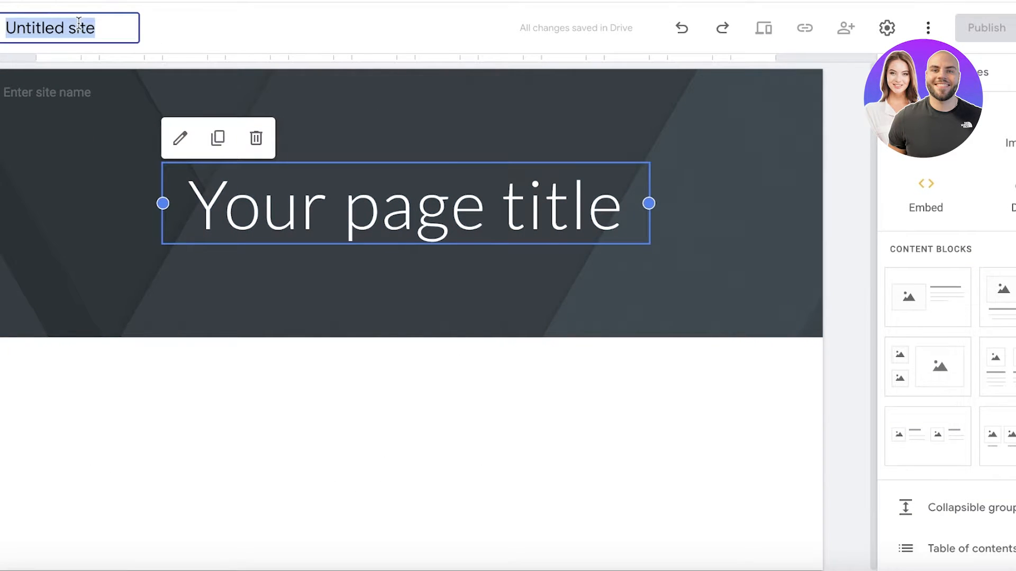
type("Tonics G")
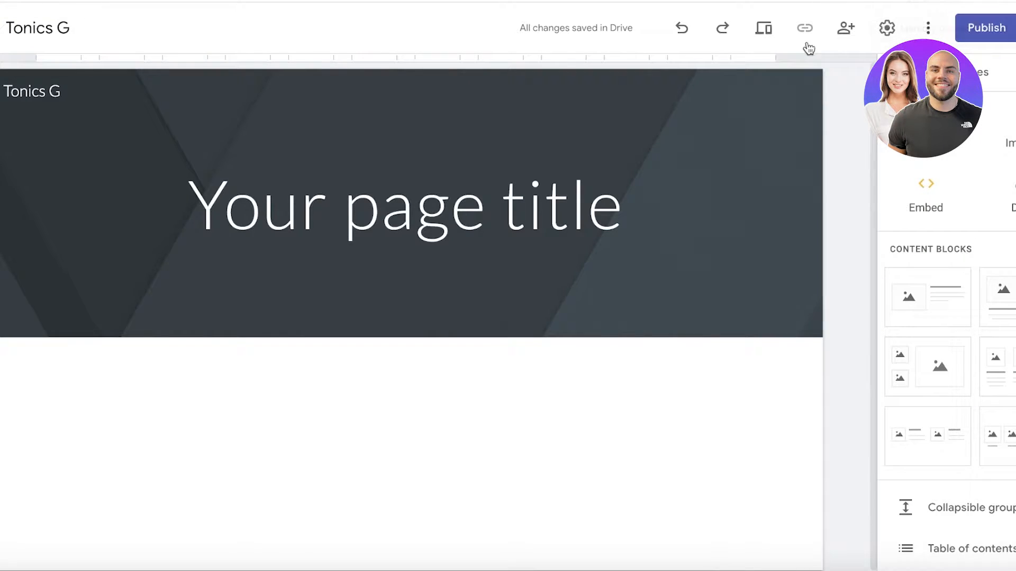
left_click(564, 151)
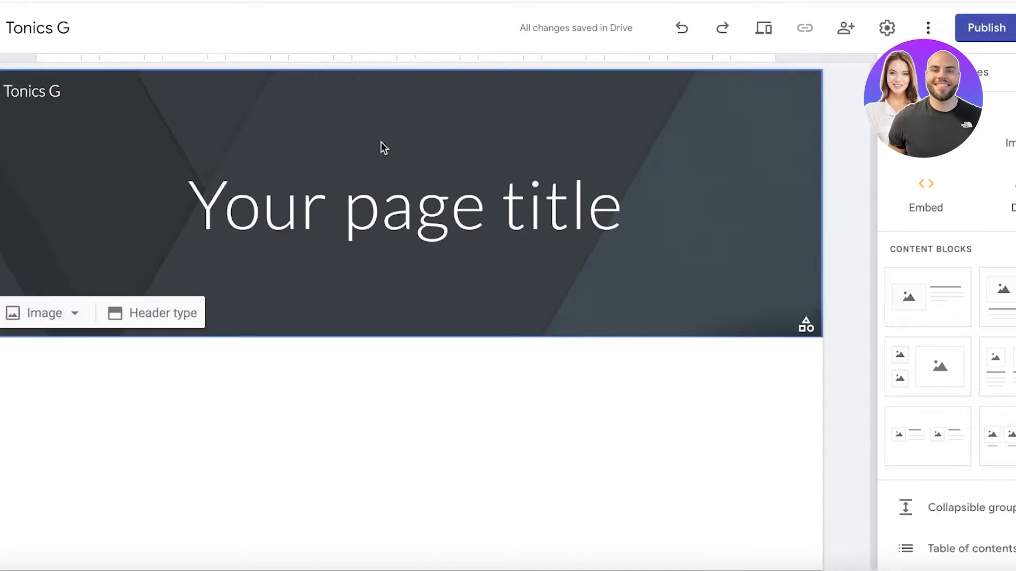
left_click(152, 313)
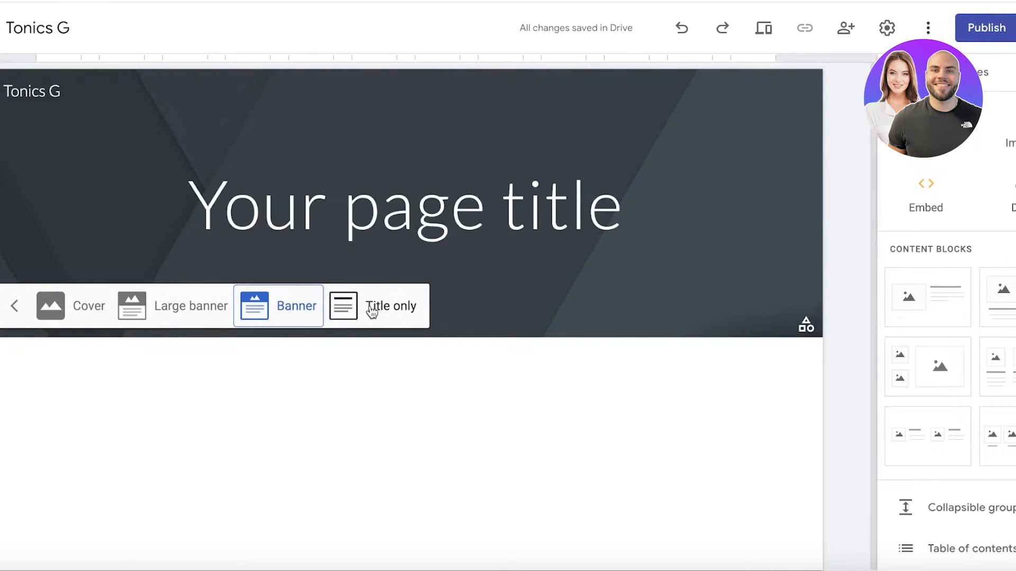
left_click(72, 306)
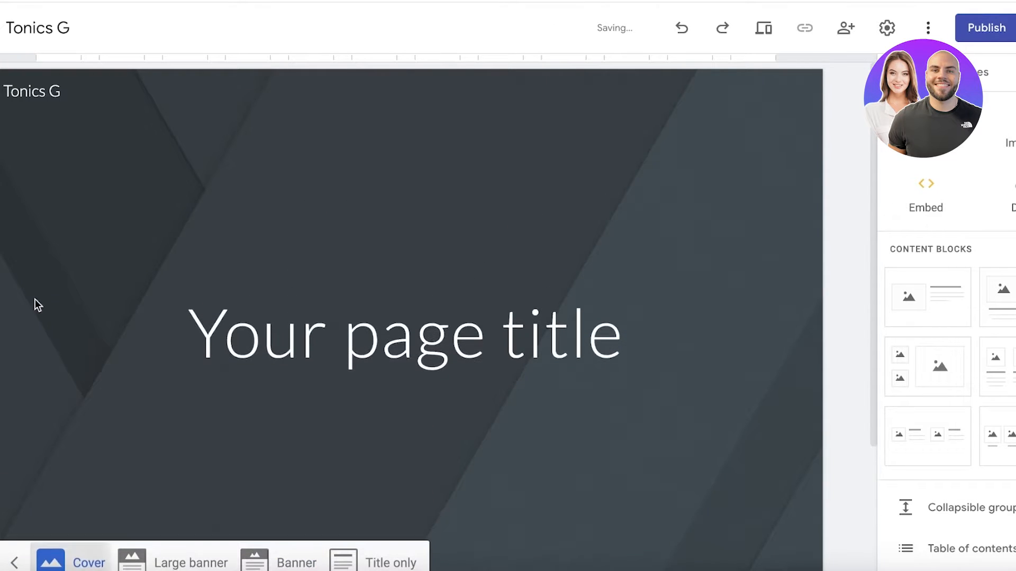
left_click(416, 361)
left_click(170, 516)
left_click(285, 563)
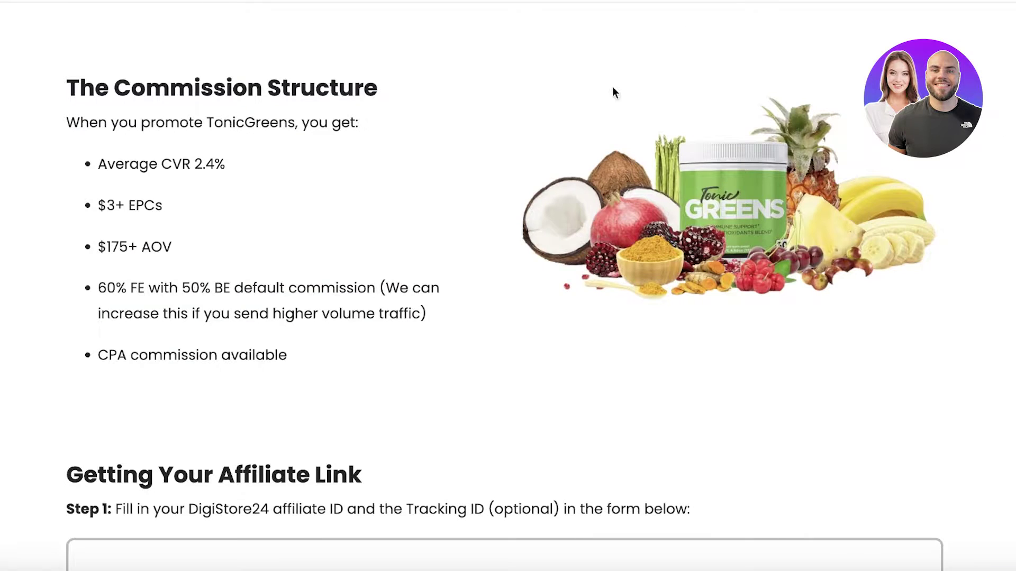
Copy the TonicGreens product image and cancel a header-image upload attempt in Google Sites.
right_click(683, 158)
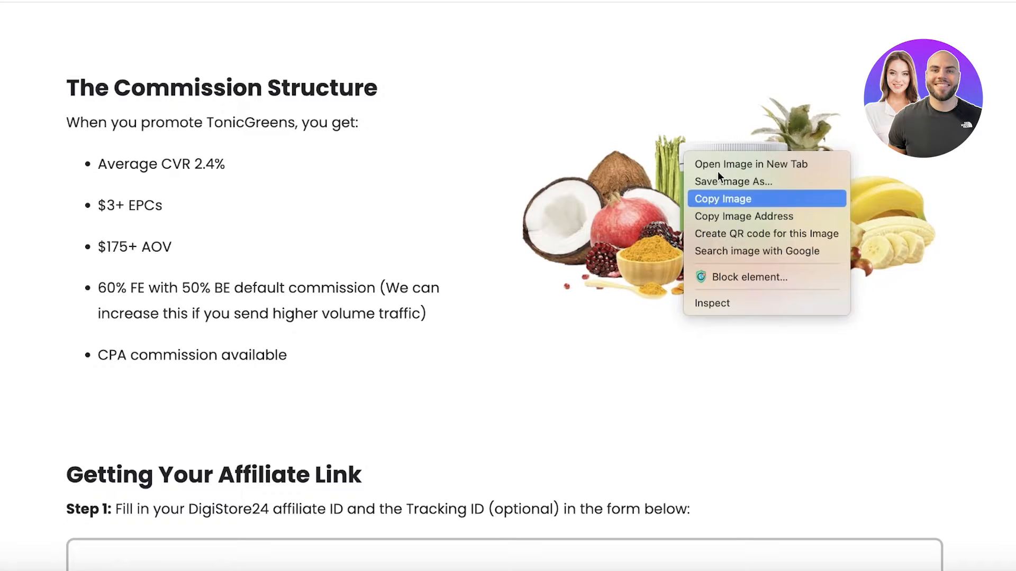
left_click(718, 199)
left_click(356, 194)
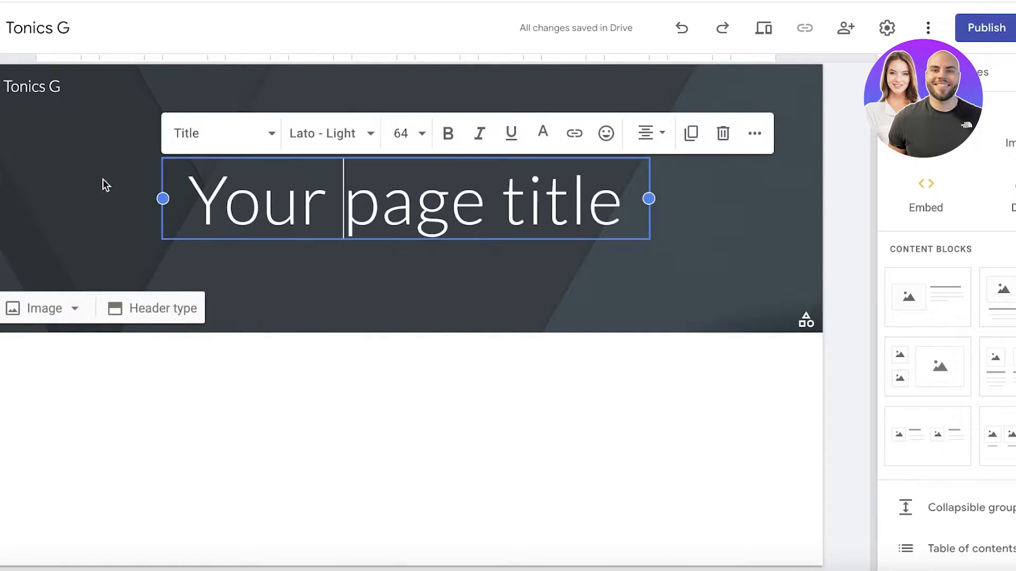
left_click(72, 254)
left_click(48, 309)
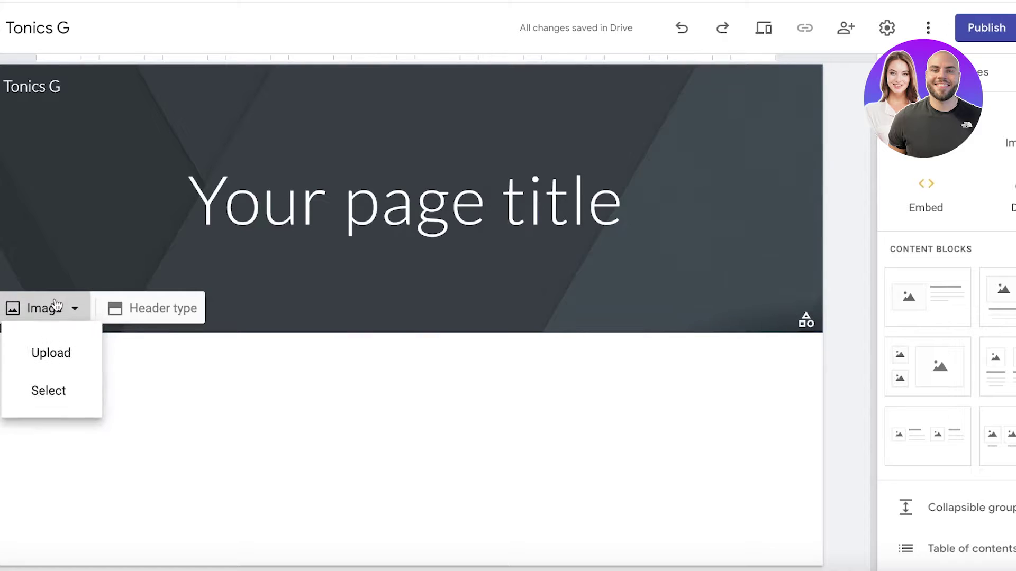
left_click(51, 353)
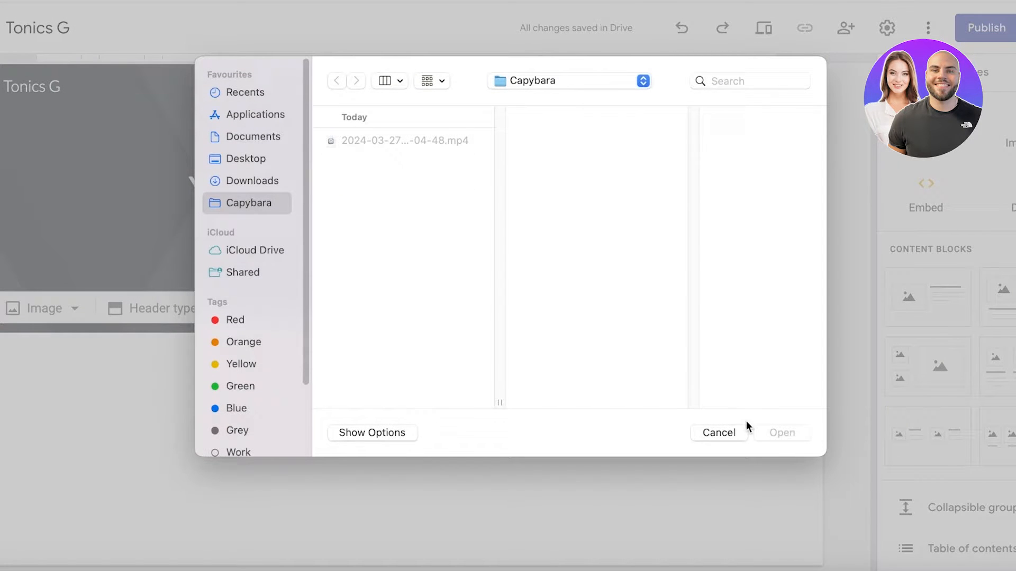
left_click(719, 433)
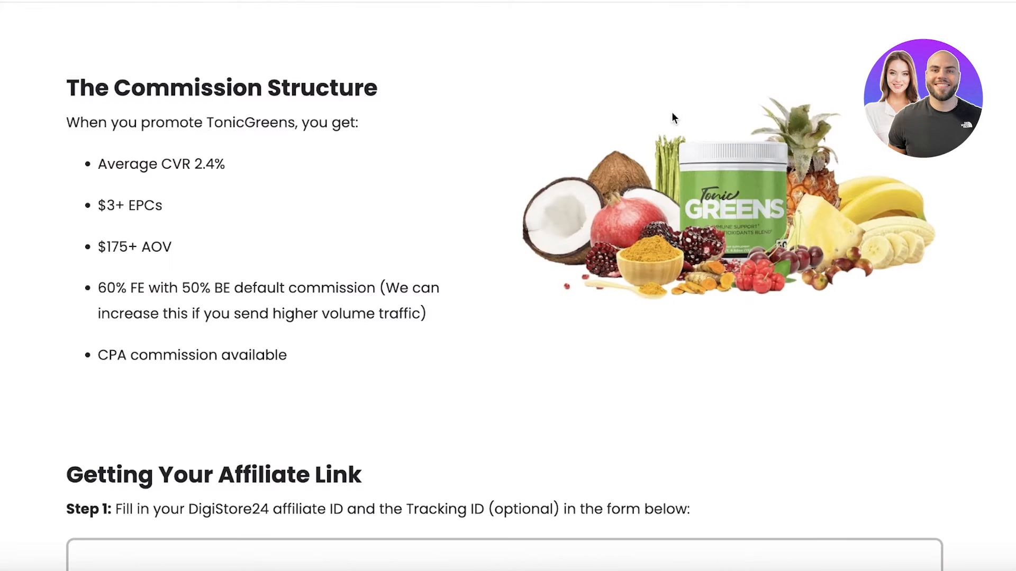
Save the TonicGreens product image to the Desktop as pgs_ingredients_all_min.png.
right_click(676, 120)
left_click(724, 174)
left_click(239, 161)
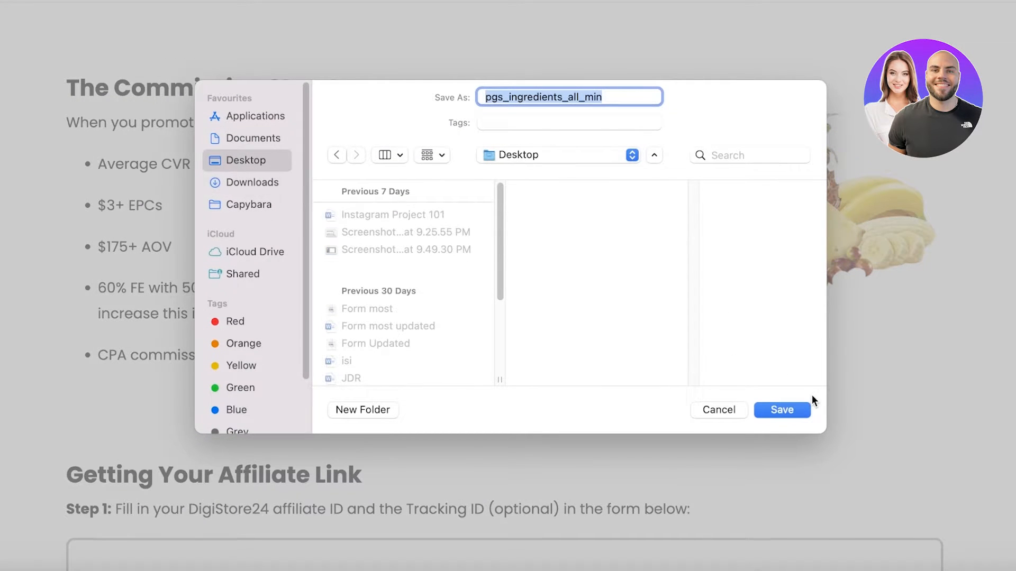
left_click(782, 409)
scroll(481, 210, "down", 10)
scroll(481, 209, "down", 10)
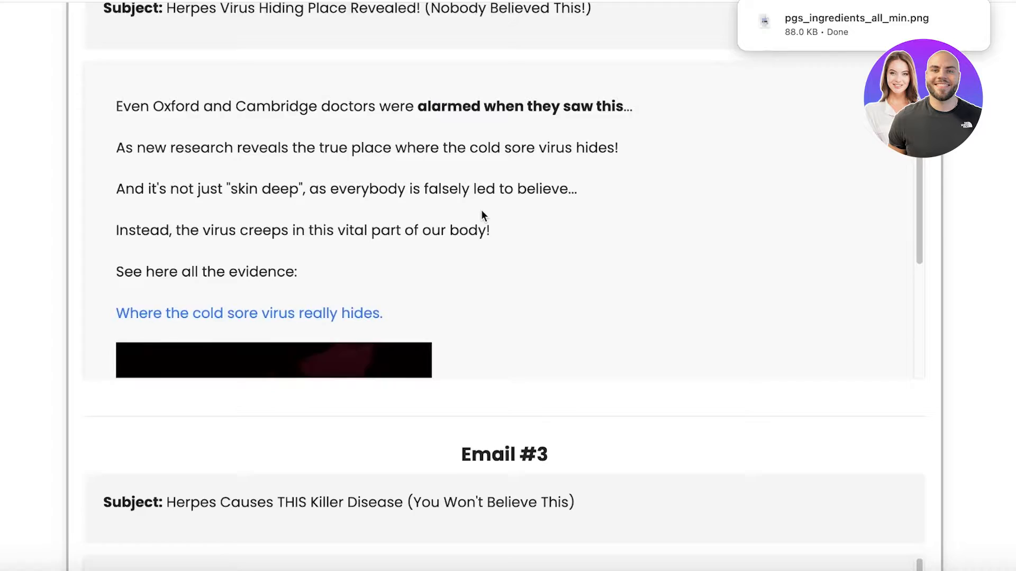
scroll(481, 210, "down", 10)
scroll(481, 210, "down", 10)
scroll(481, 210, "down", 10)
scroll(481, 210, "down", 2)
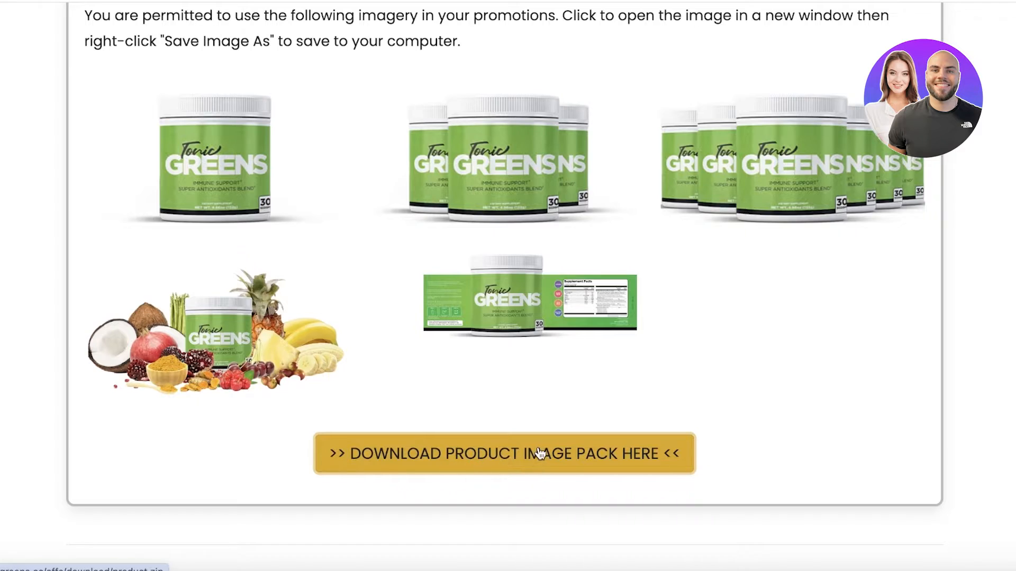
scroll(457, 466, "up", 3)
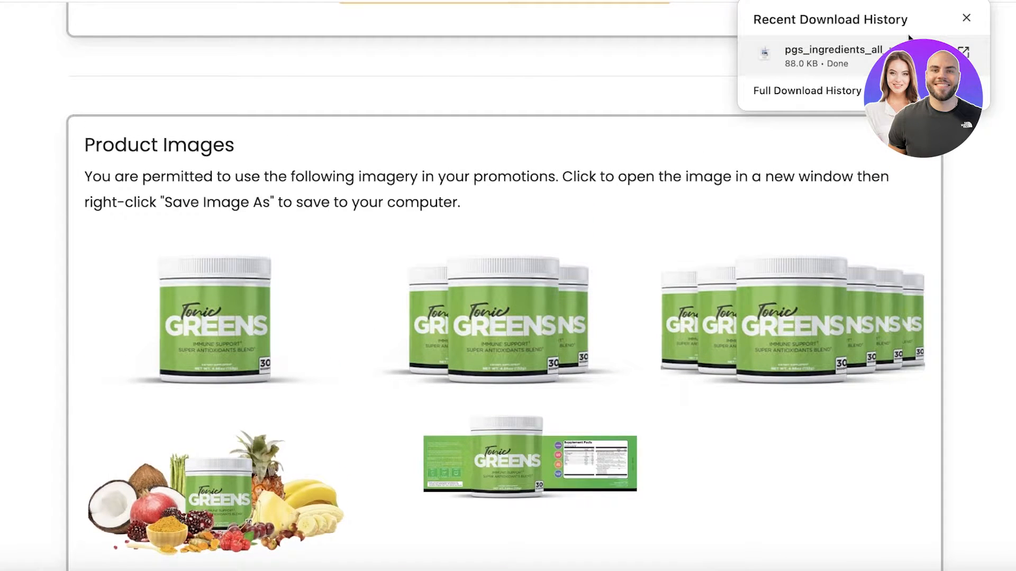
scroll(798, 258, "down", 3)
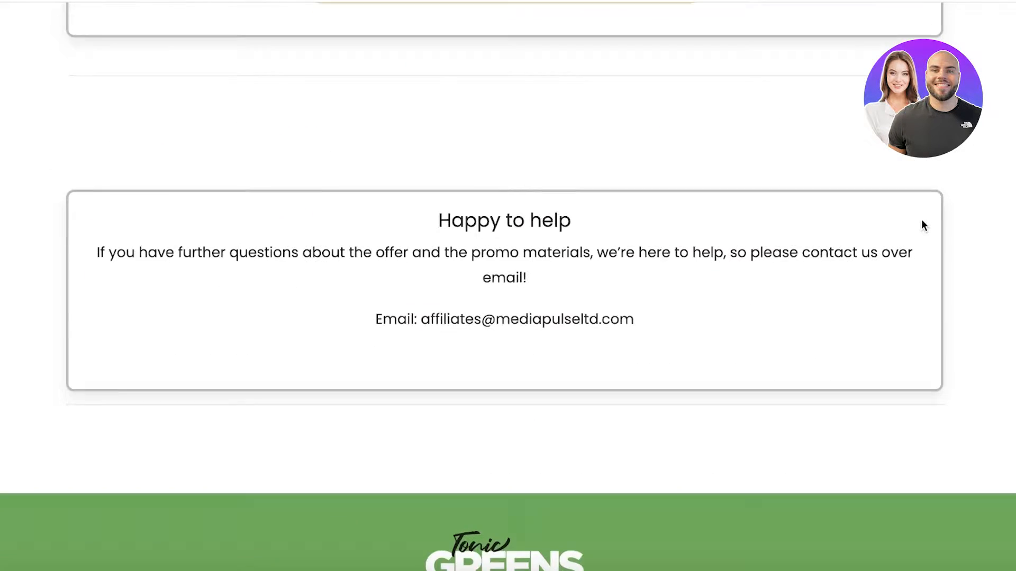
scroll(765, 254, "down", 5)
scroll(765, 254, "down", 3)
scroll(976, 299, "down", 8)
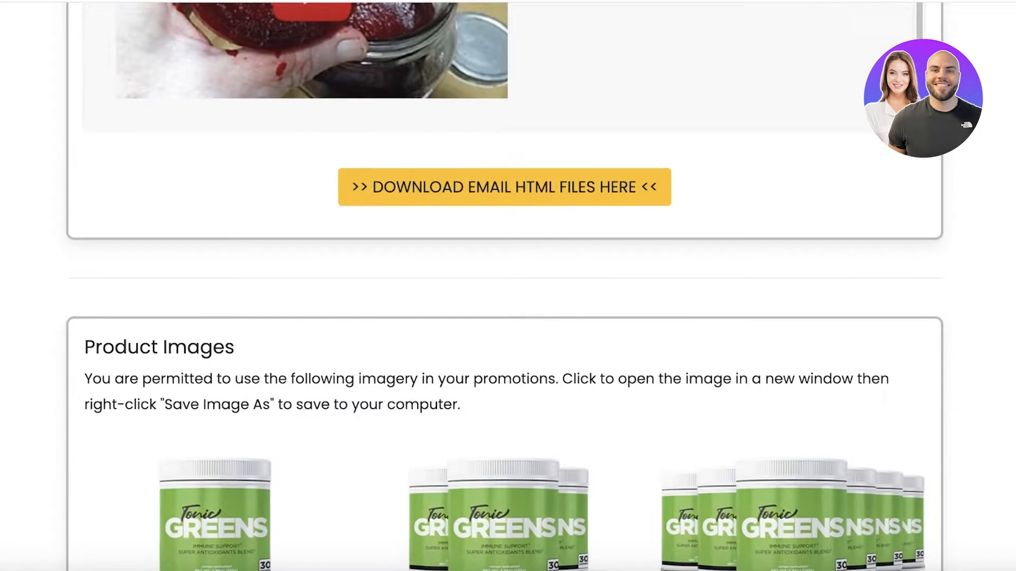
scroll(1003, 248, "up", 3)
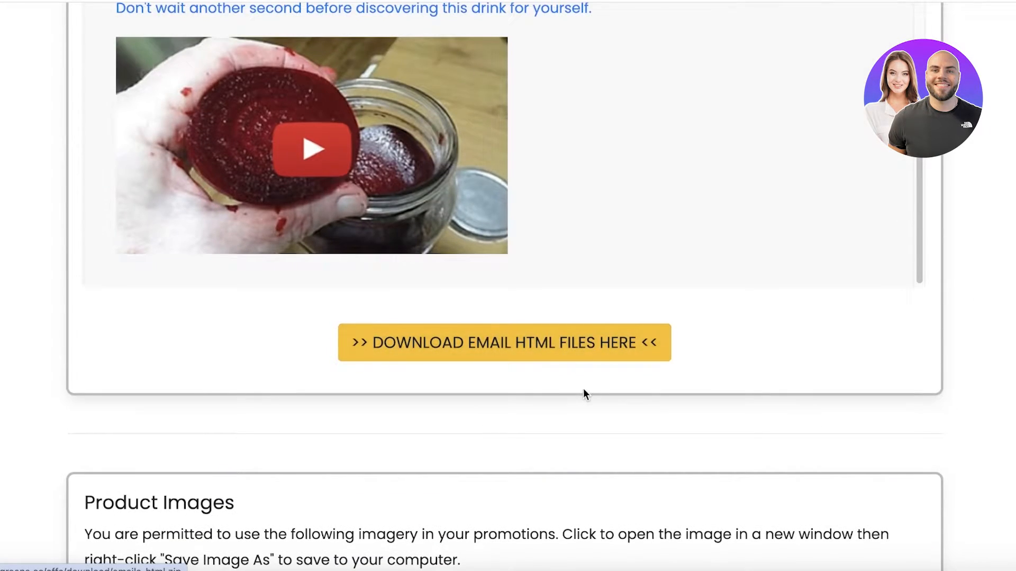
scroll(583, 388, "up", 8)
scroll(588, 322, "down", 3)
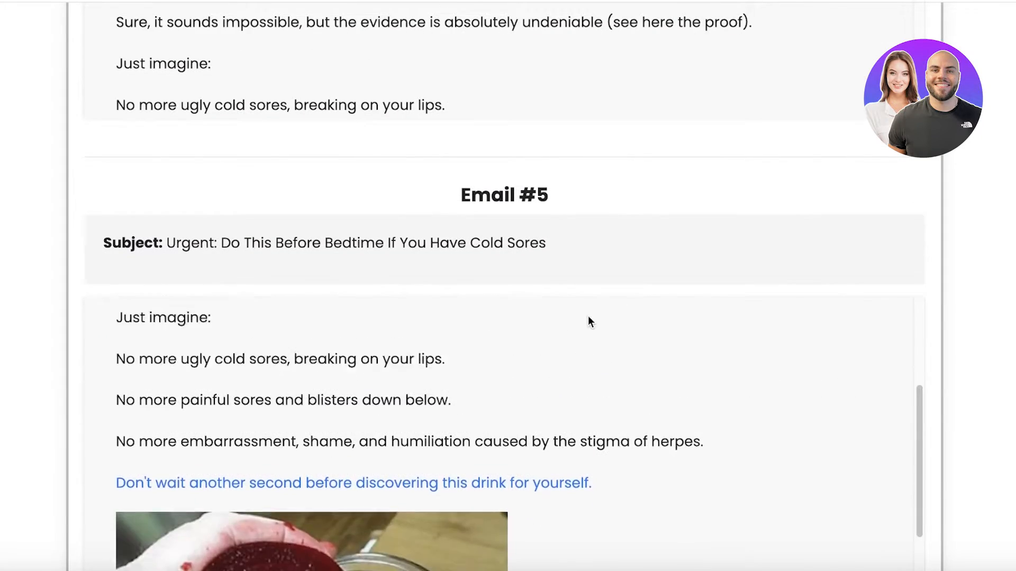
scroll(588, 317, "down", 3)
scroll(591, 322, "up", 5)
scroll(674, 263, "up", 5)
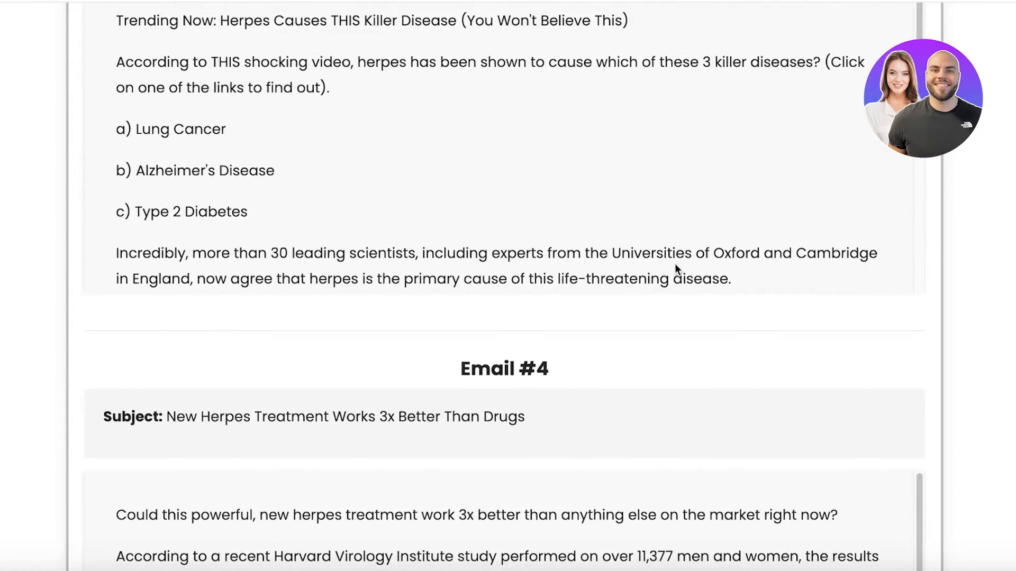
scroll(631, 335, "up", 10)
scroll(639, 333, "up", 8)
scroll(640, 333, "up", 6)
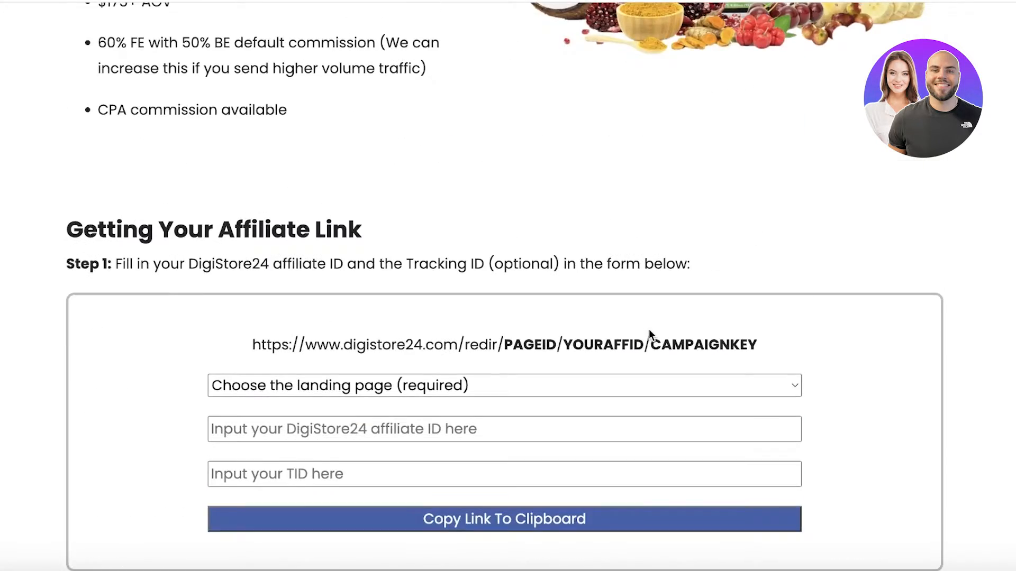
scroll(649, 329, "up", 6)
scroll(650, 325, "down", 2)
scroll(631, 302, "down", 5)
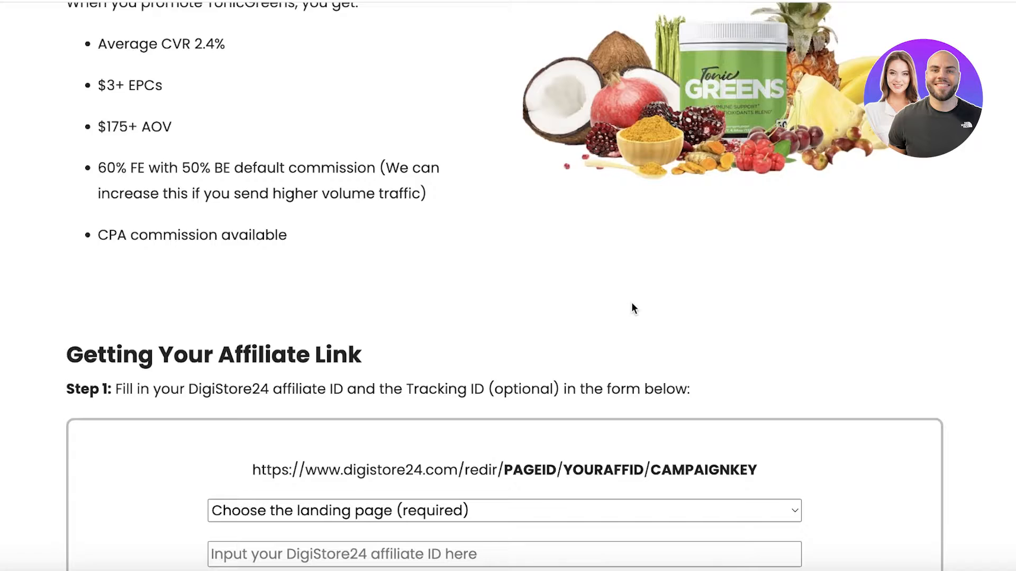
scroll(625, 305, "down", 2)
scroll(674, 302, "down", 2)
scroll(672, 307, "up", 6)
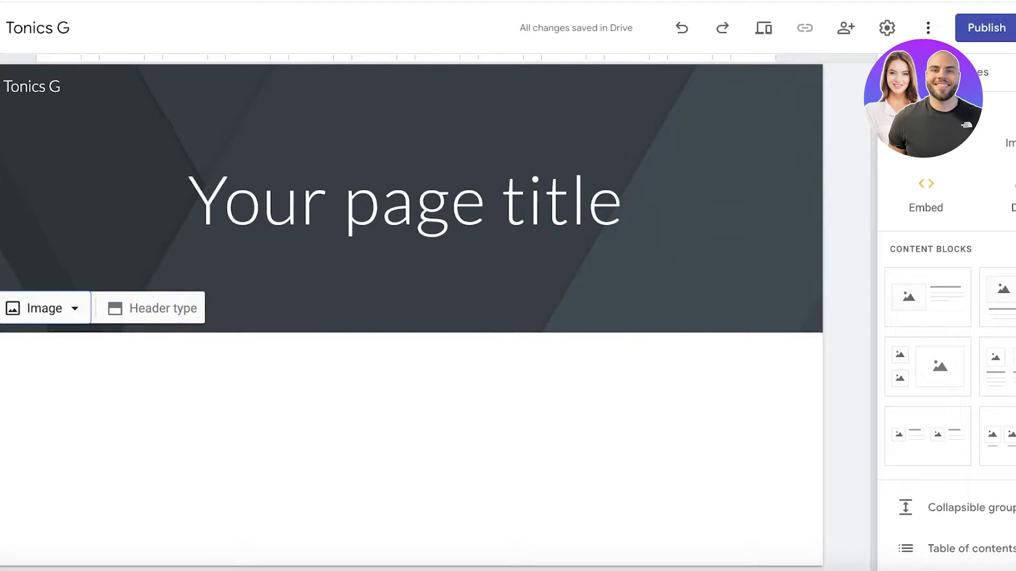
Upload pgs_ingredients_all_min.png from the Desktop as the header background image.
left_click(96, 308)
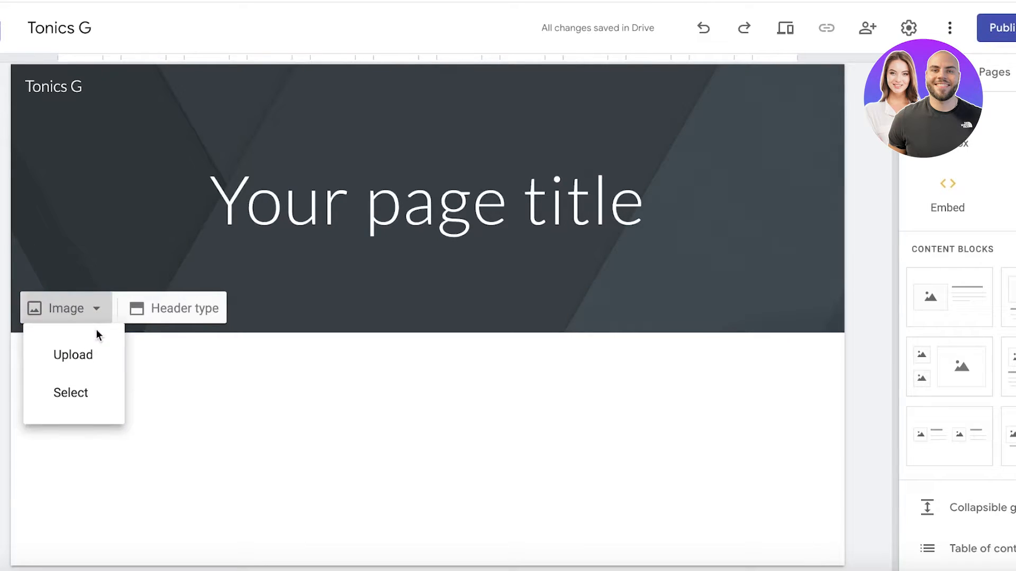
left_click(79, 353)
left_click(267, 158)
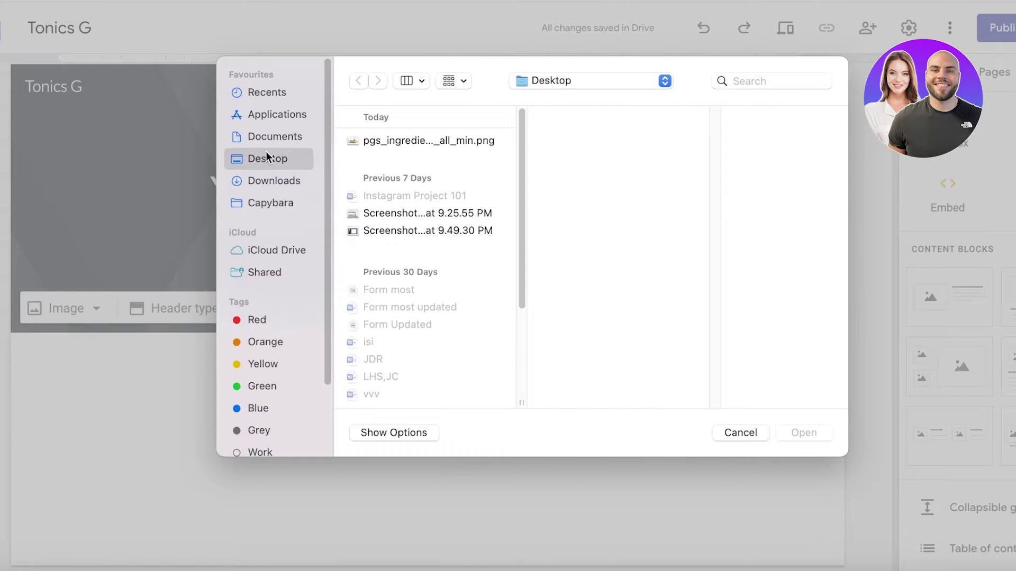
left_click(382, 144)
left_click(803, 433)
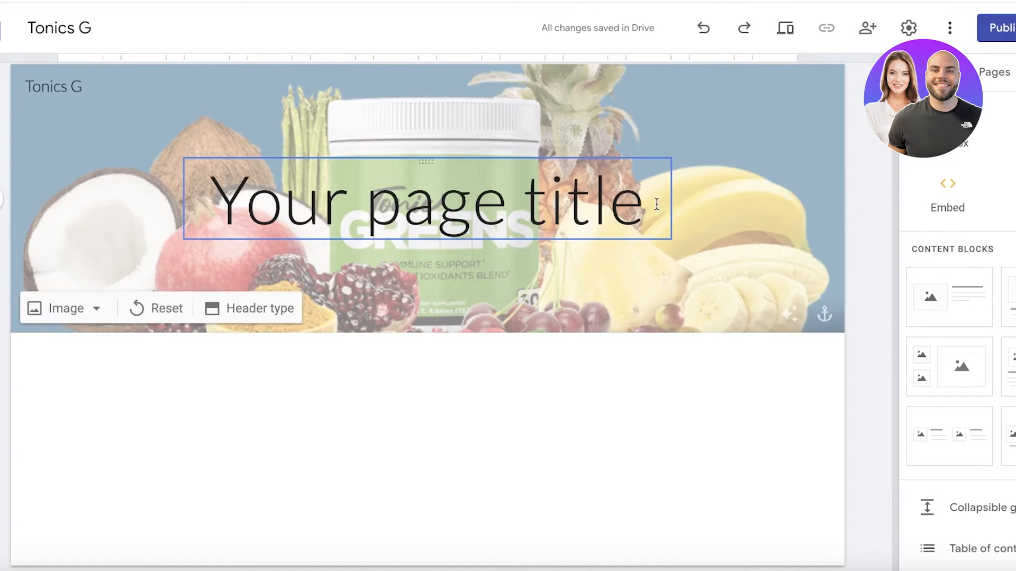
Set the header type to Large banner and keep the readability overlay after toggling it.
left_click(643, 205)
left_click(230, 312)
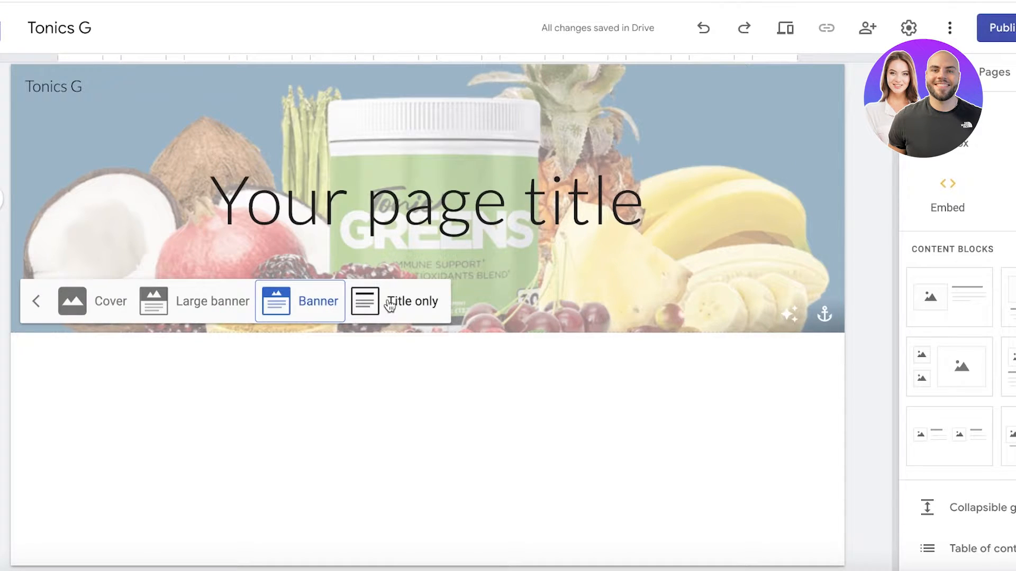
left_click(211, 301)
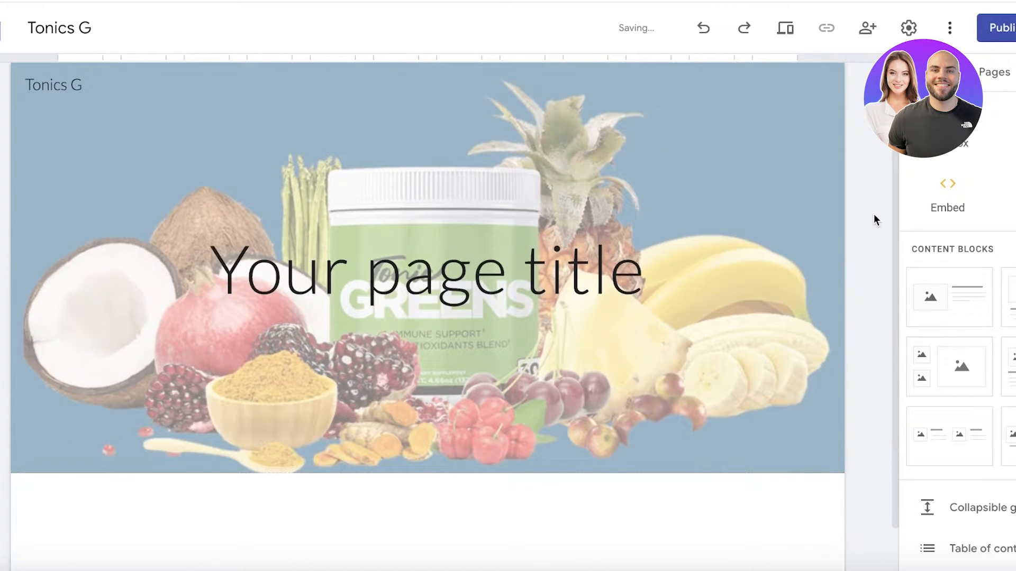
left_click(752, 171)
left_click(75, 450)
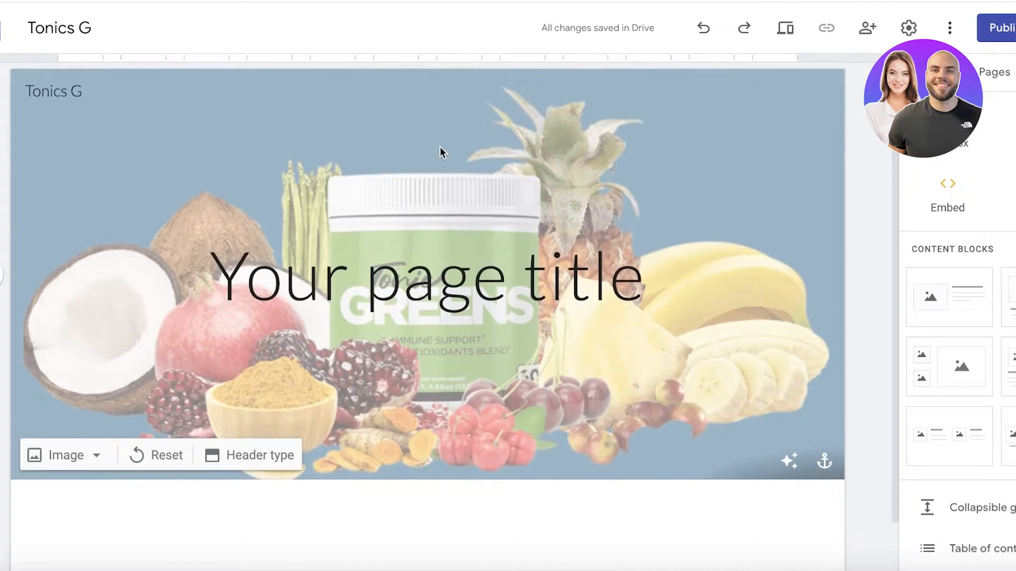
left_click(790, 459)
left_click(790, 459)
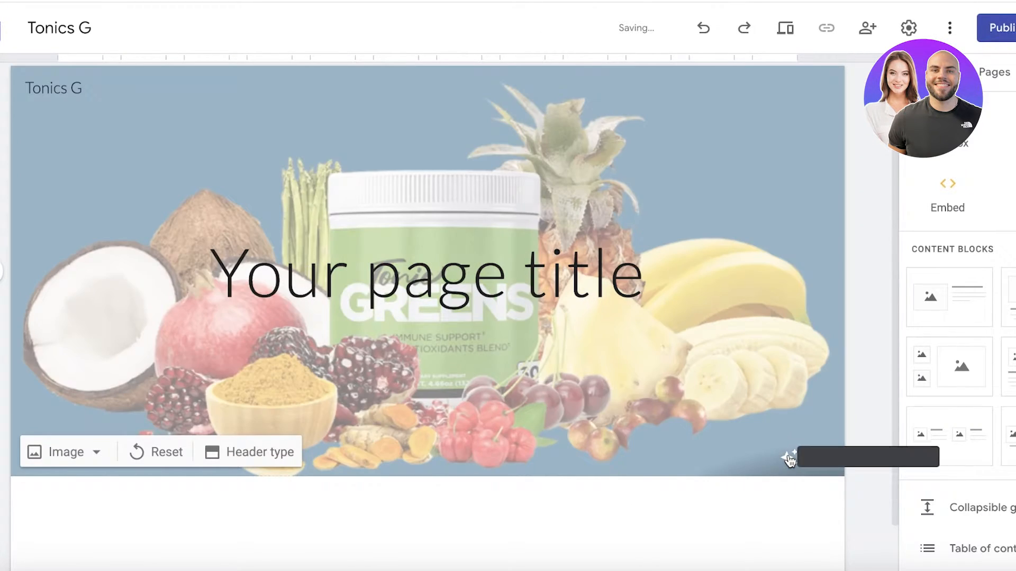
Browse the Downloads product images for another header picture, then cancel keeping the current one.
left_click(67, 452)
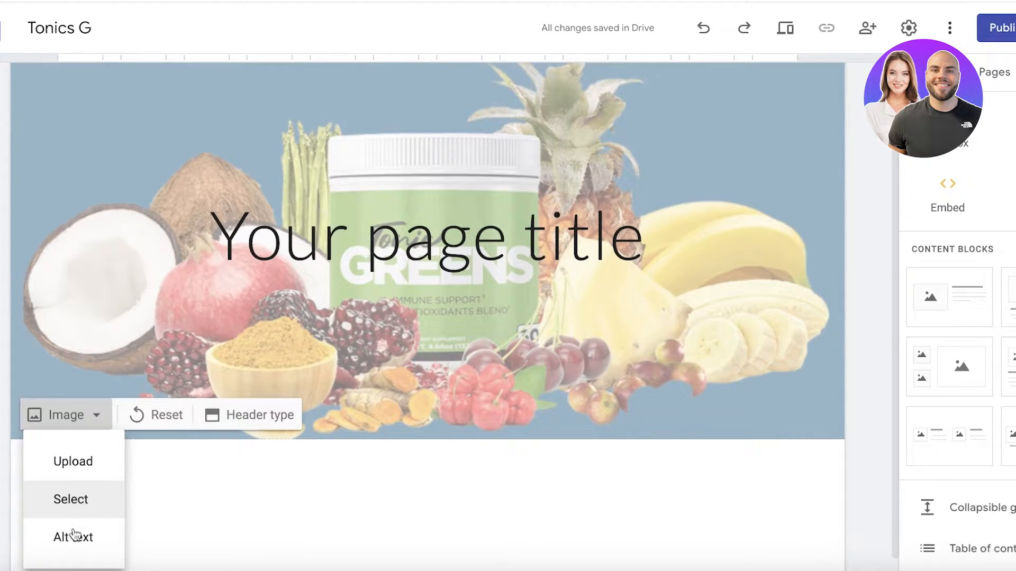
left_click(80, 465)
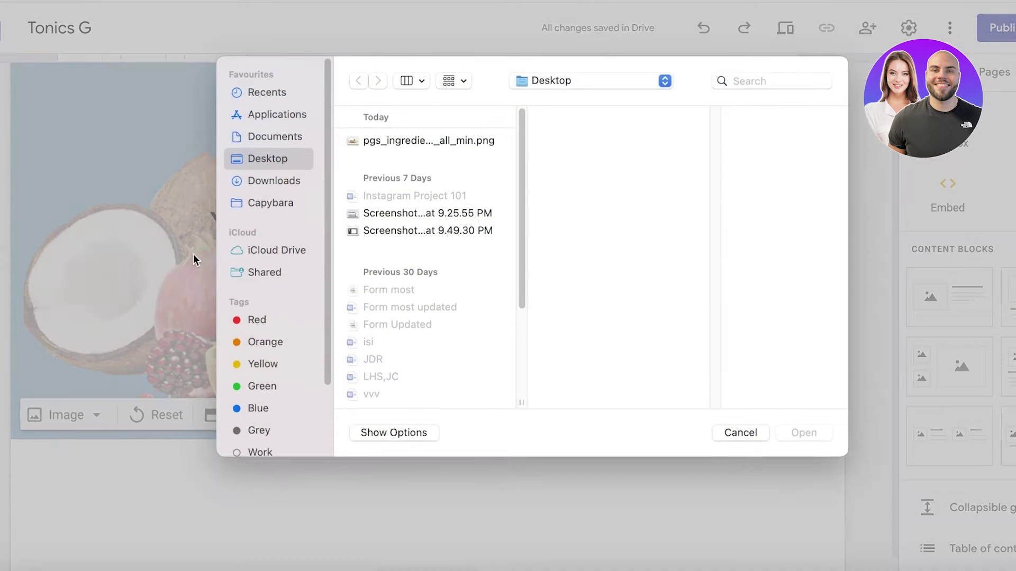
left_click(255, 203)
left_click(262, 183)
left_click(381, 140)
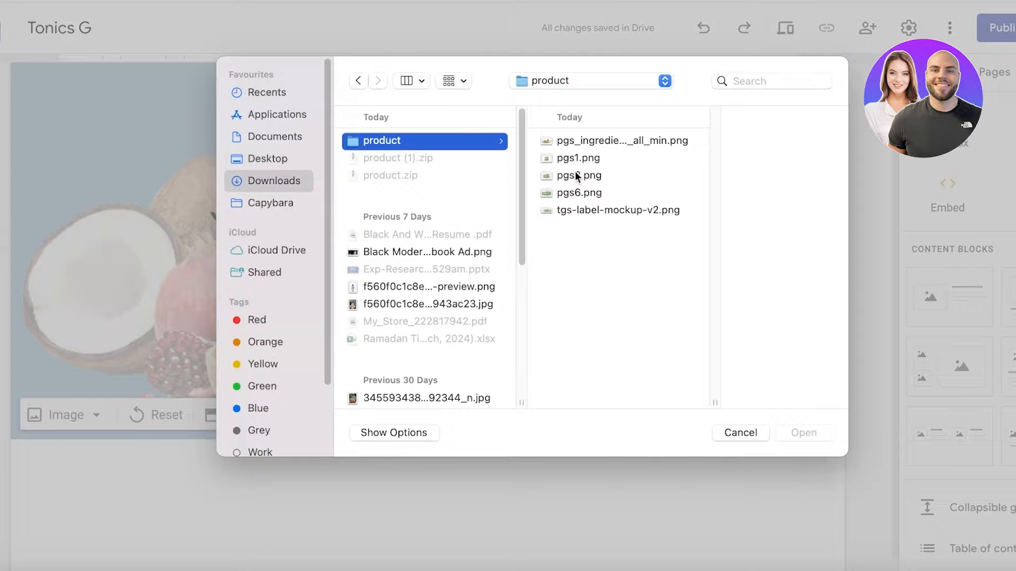
left_click(574, 175)
left_click(571, 141)
left_click(558, 158)
left_click(549, 175)
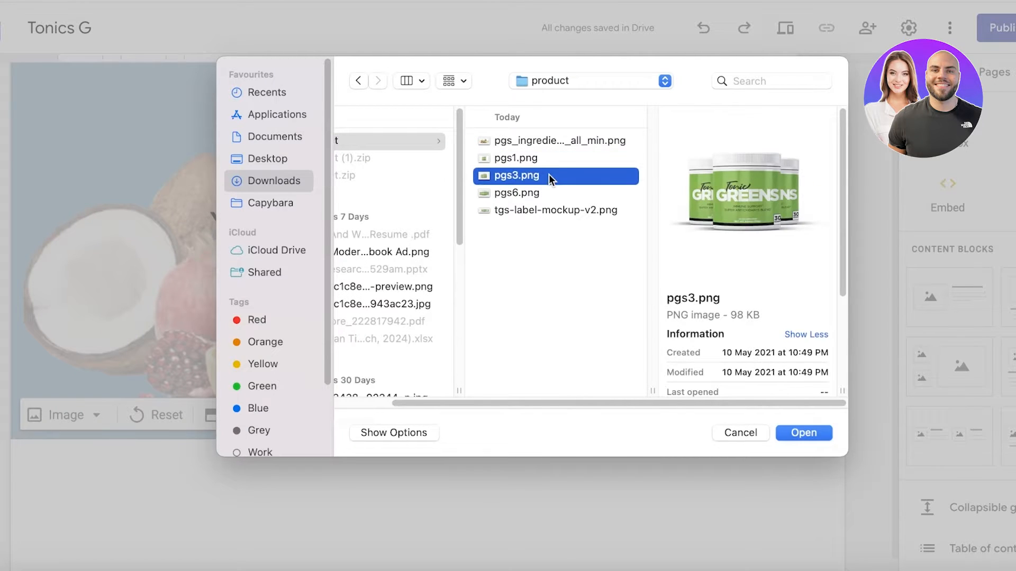
left_click(544, 193)
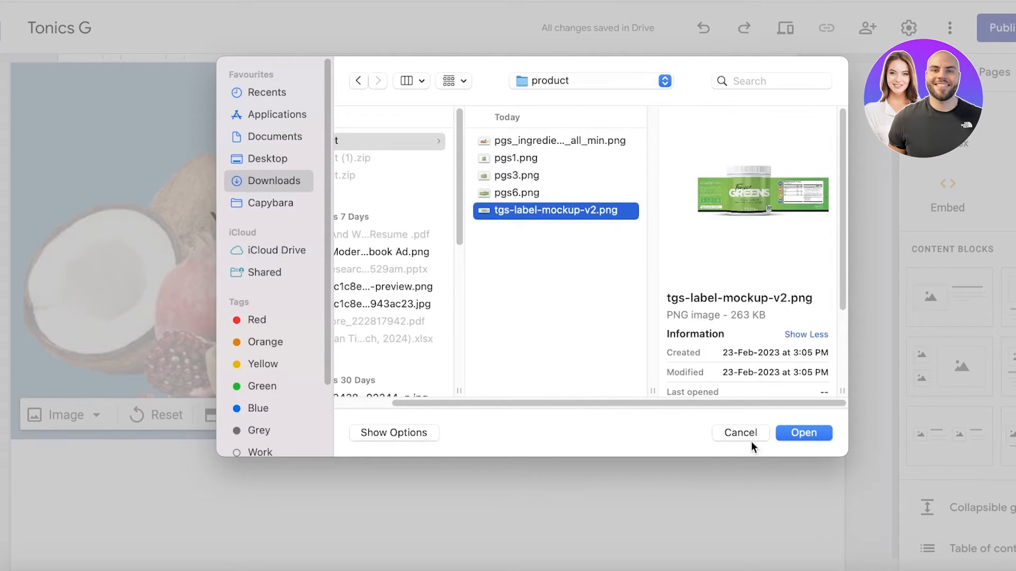
left_click(804, 432)
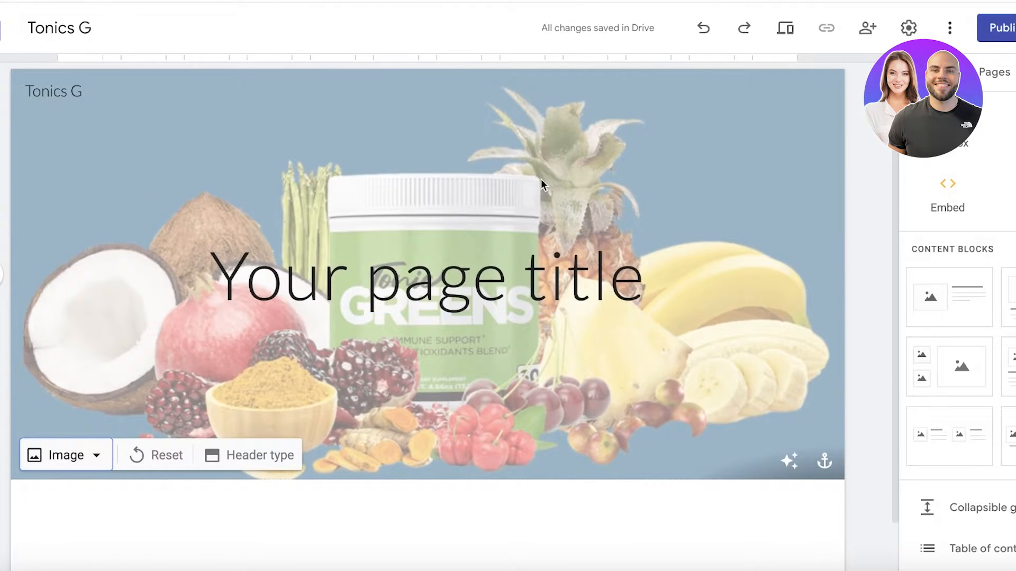
Replace the placeholder title with THE BEST HEALTH BOOSTER in bold Title style.
left_click(518, 286)
double_click(518, 286)
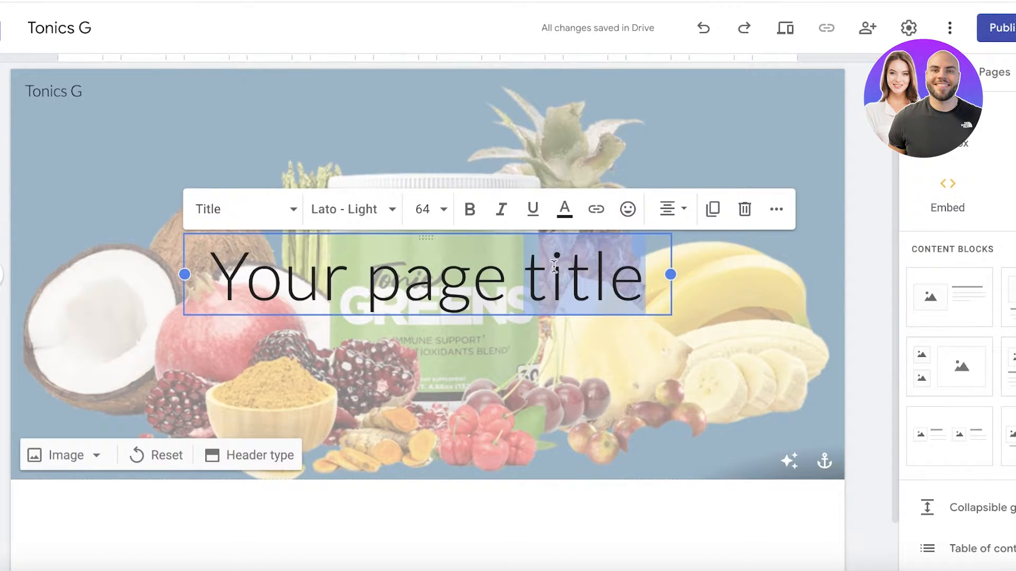
type("A")
key("ctrl+a")
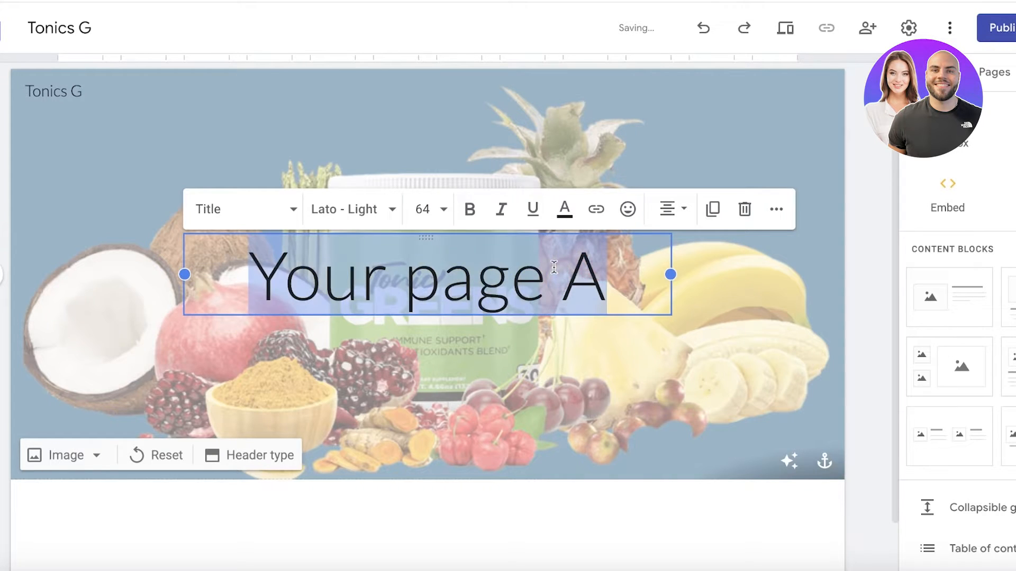
type("A")
key("BackSpace")
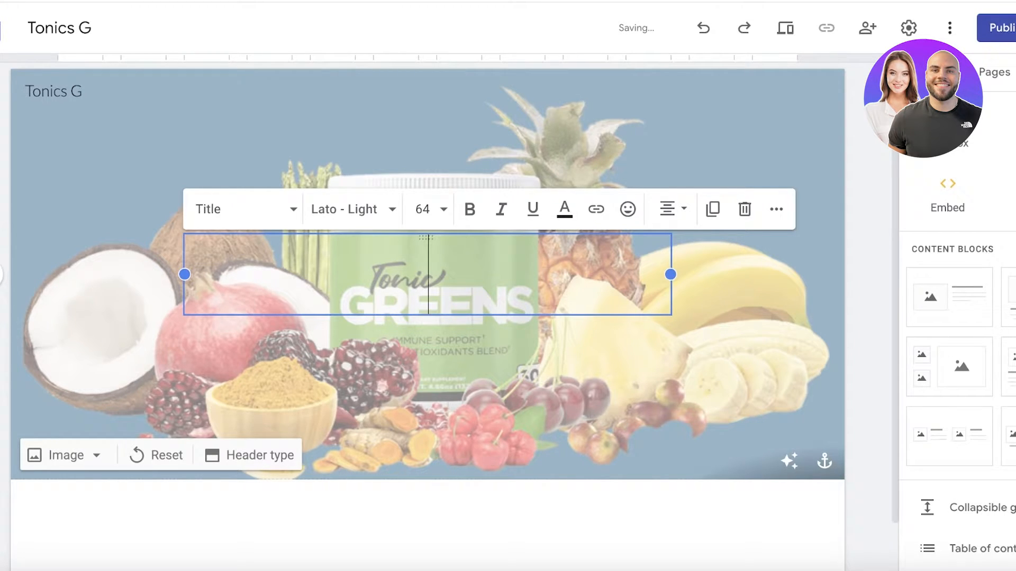
type("THE B")
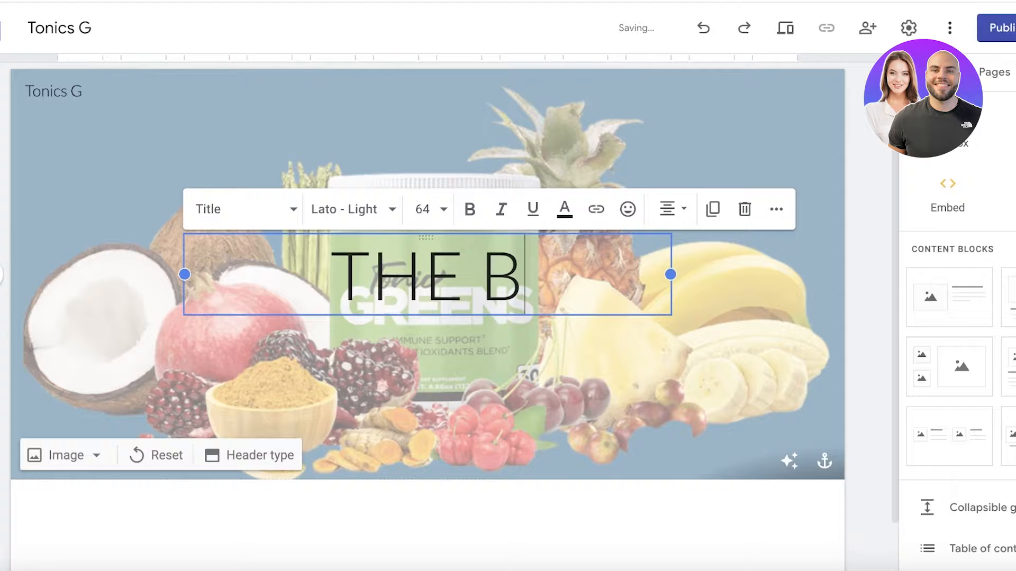
type("EST HEALTH BOO")
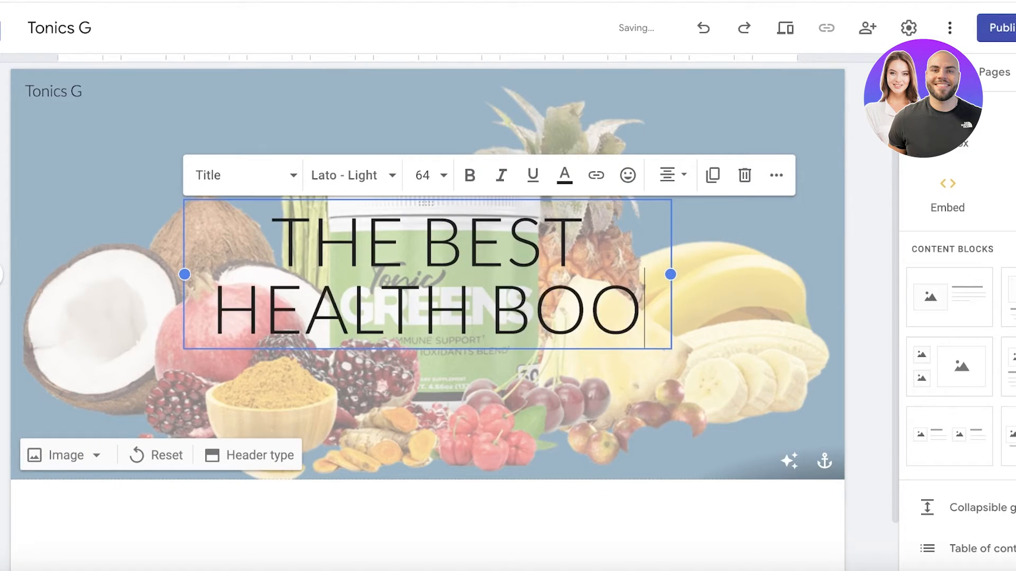
type("STER")
left_click_drag(274, 199, 604, 357)
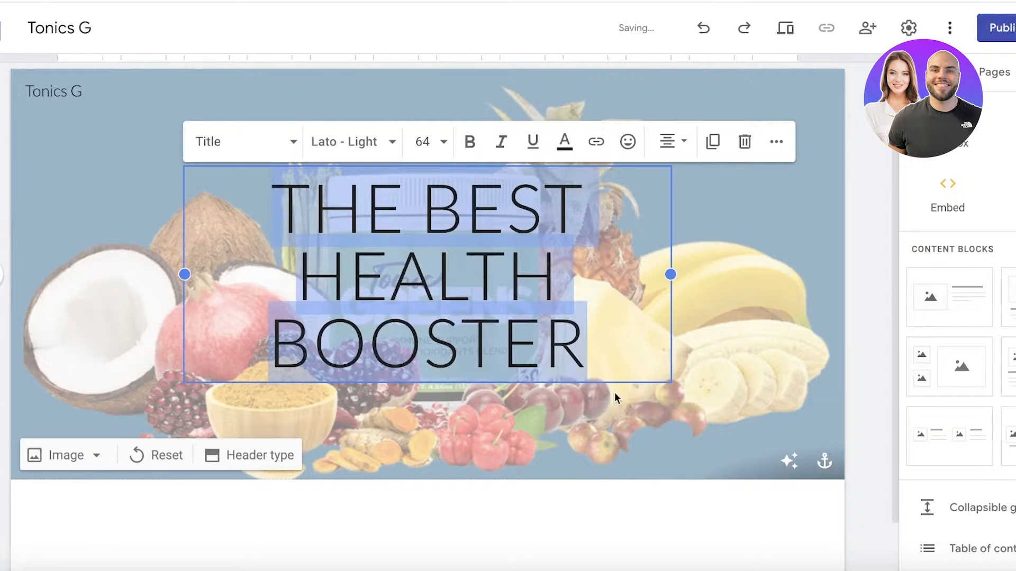
left_click(471, 142)
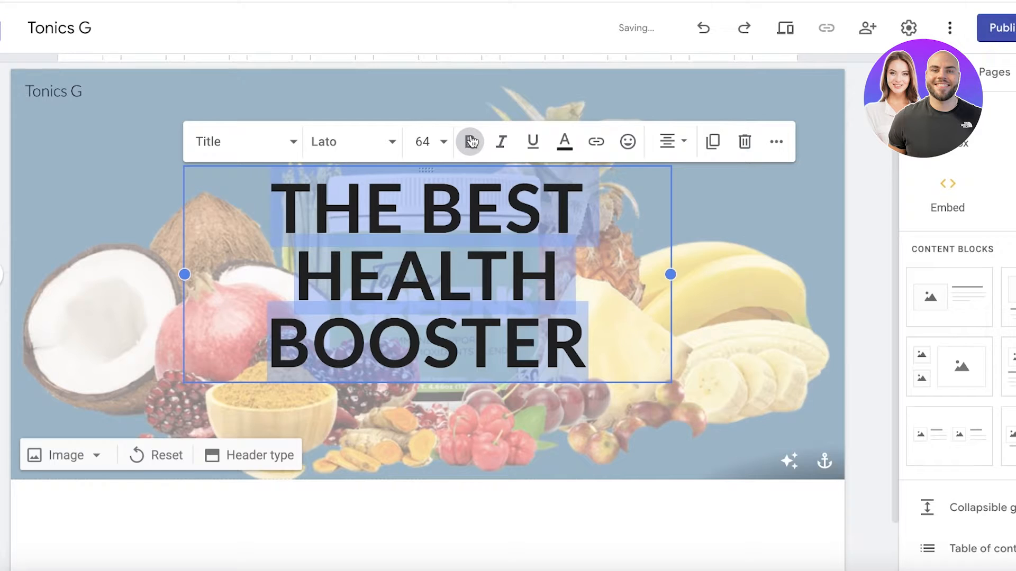
left_click(246, 141)
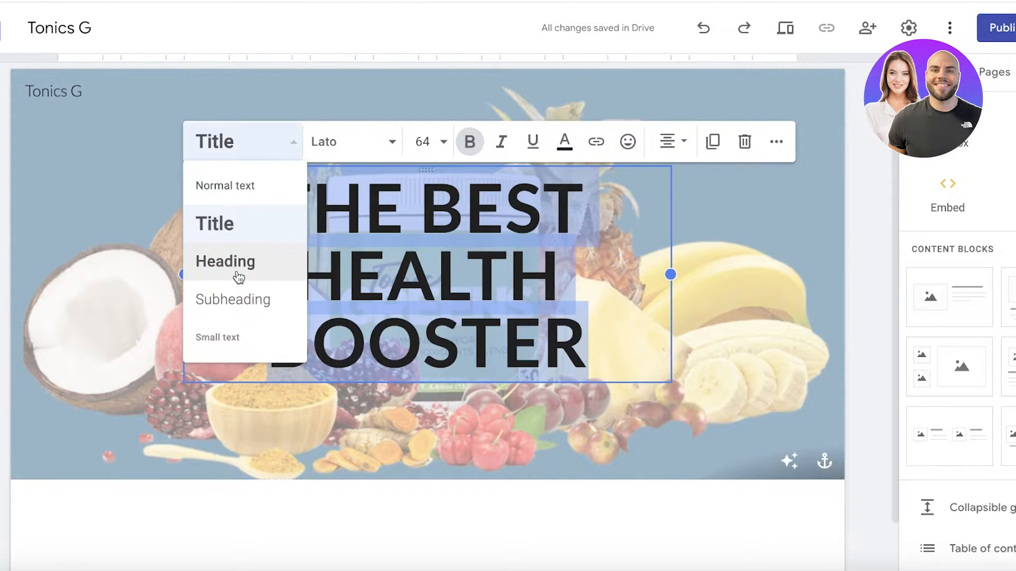
left_click(238, 270)
left_click(469, 228)
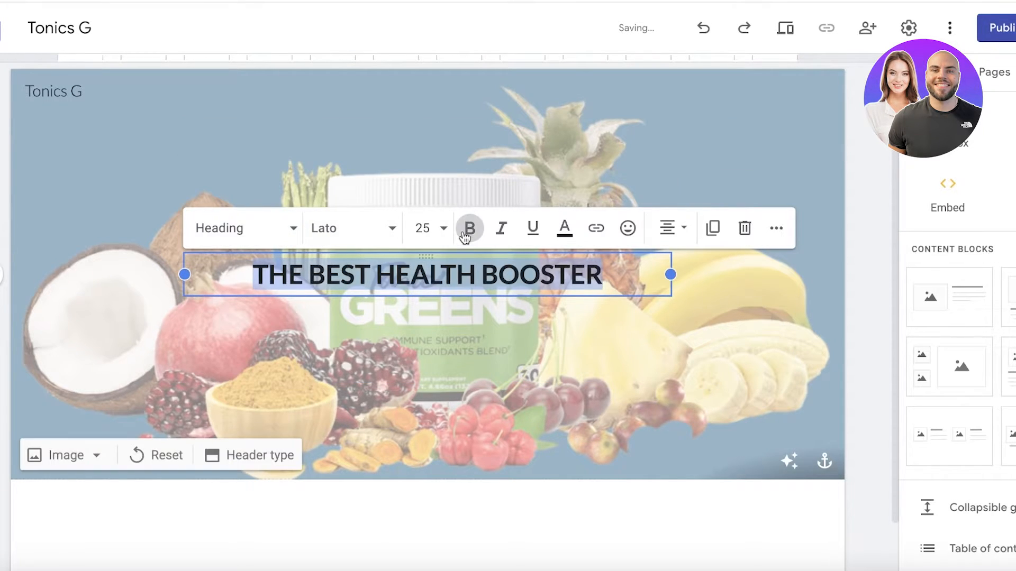
left_click(247, 228)
left_click(219, 309)
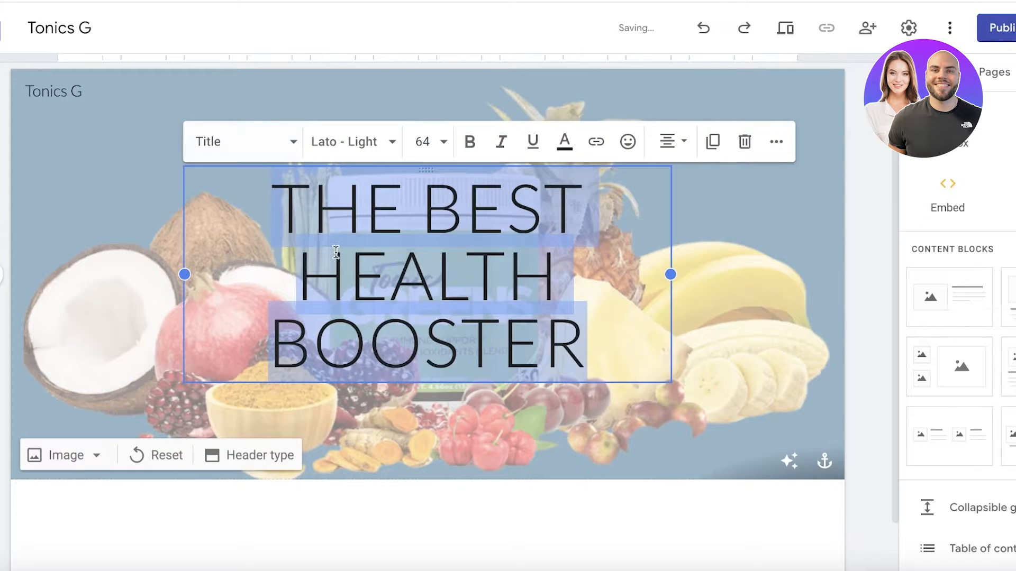
left_click(468, 141)
Reduce the title font size to 40 point.
left_click(443, 141)
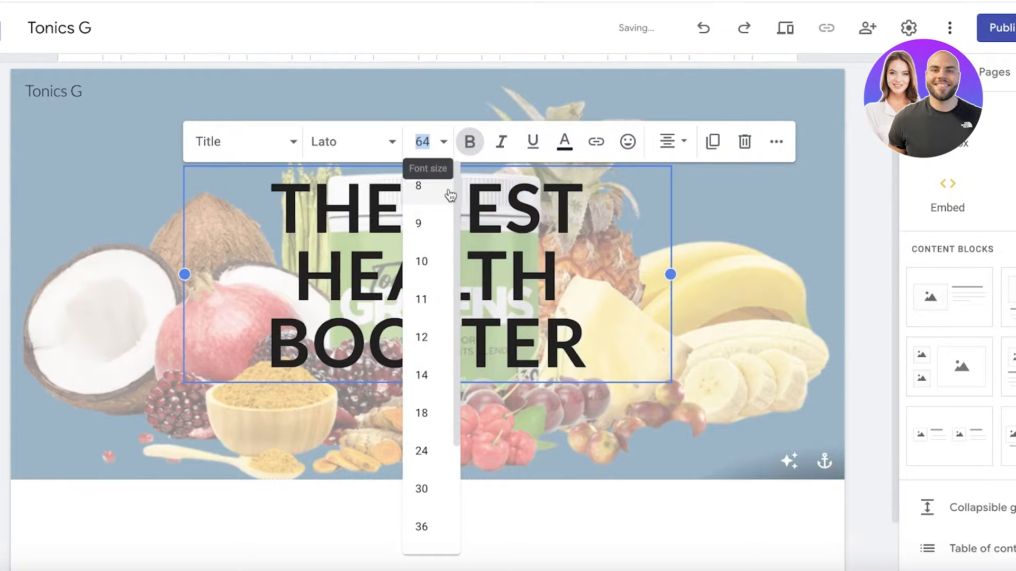
scroll(429, 357, "down", 3)
left_click(421, 415)
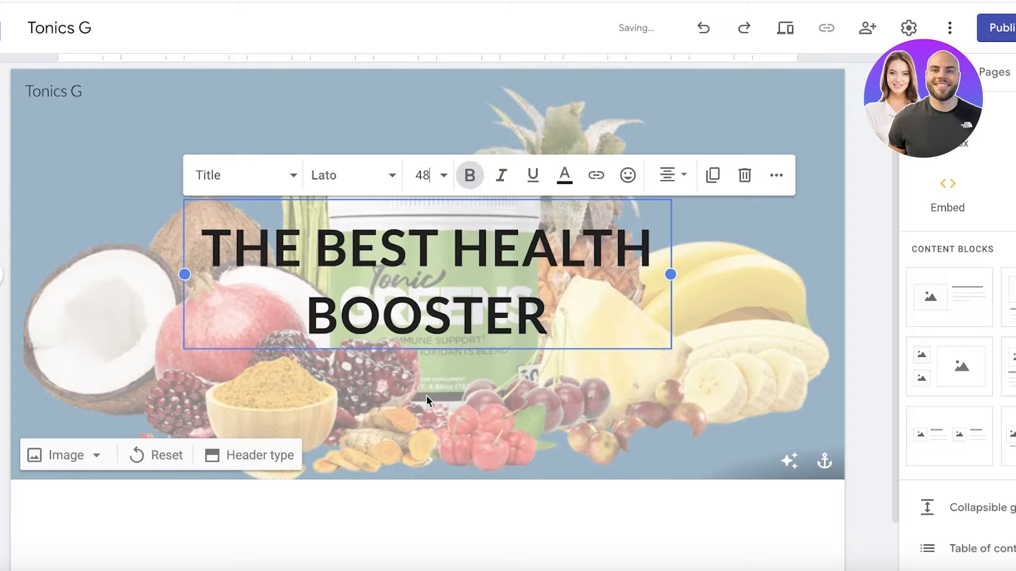
left_click(431, 175)
left_click(430, 407)
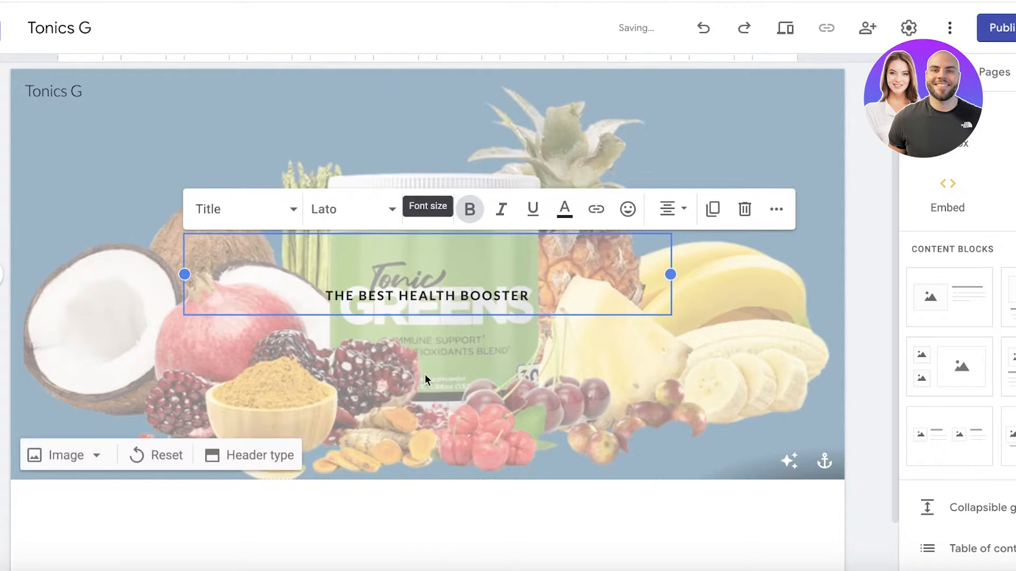
left_click(425, 209)
type("4")
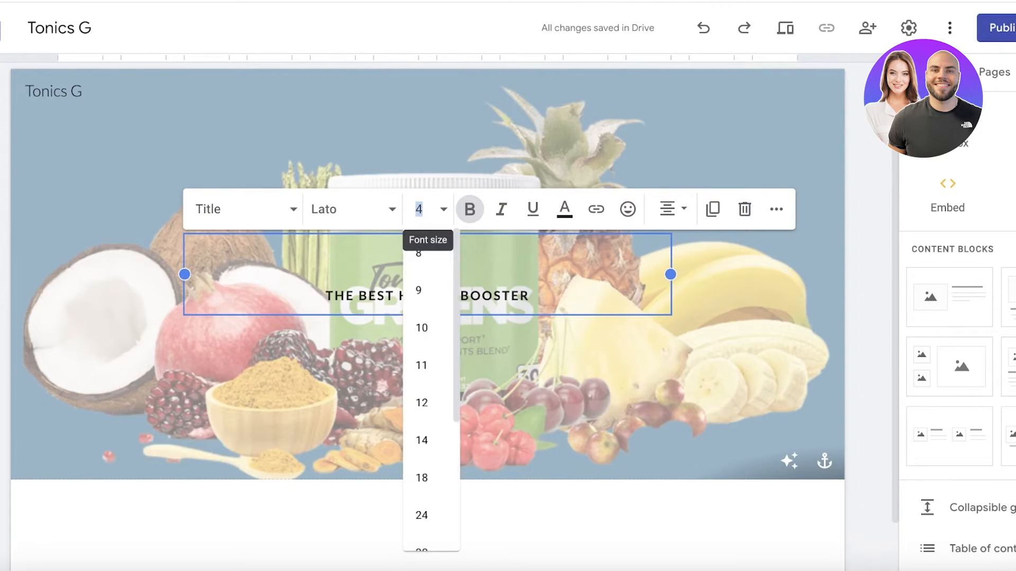
type("0")
key("Return")
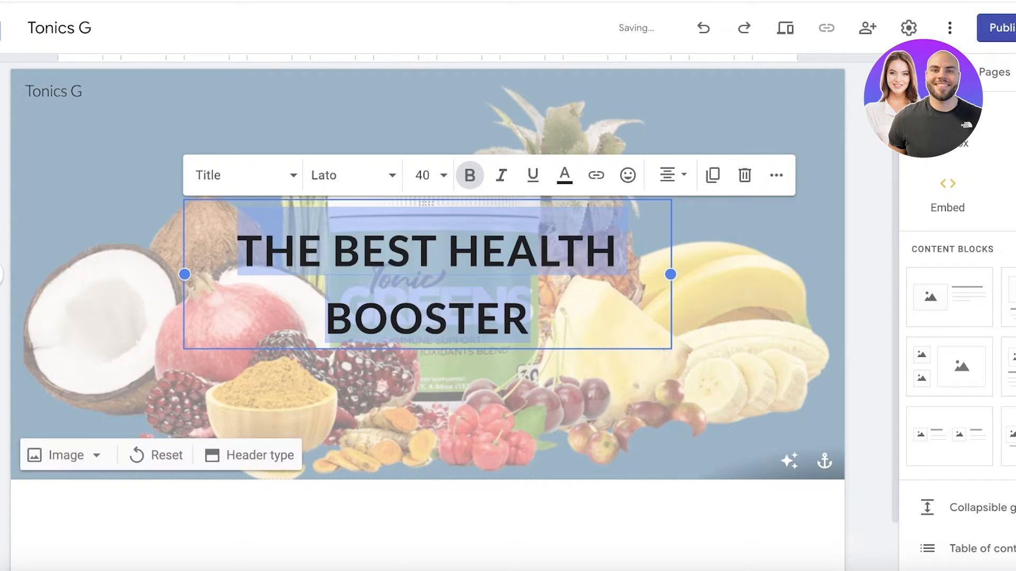
Widen the title box to one line and move it left on the banner.
left_click(482, 251)
left_click_drag(673, 274, 798, 274)
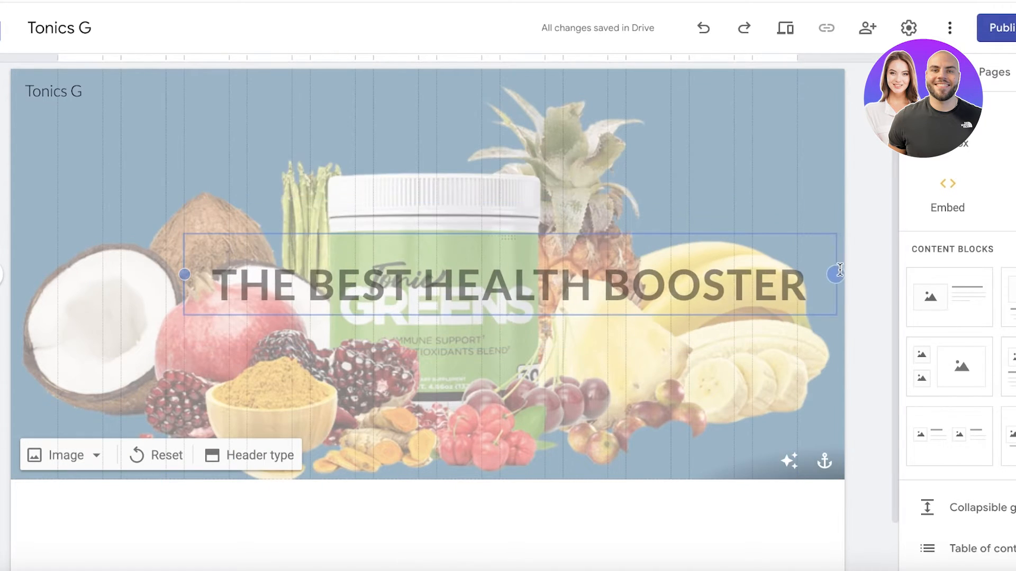
left_click(332, 369)
left_click(493, 285)
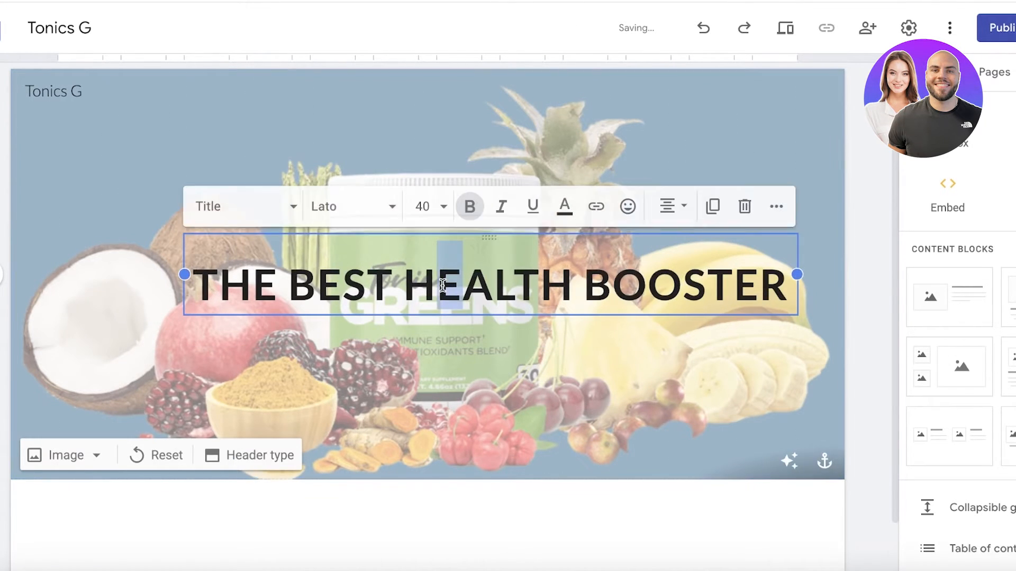
left_click_drag(490, 239, 442, 237)
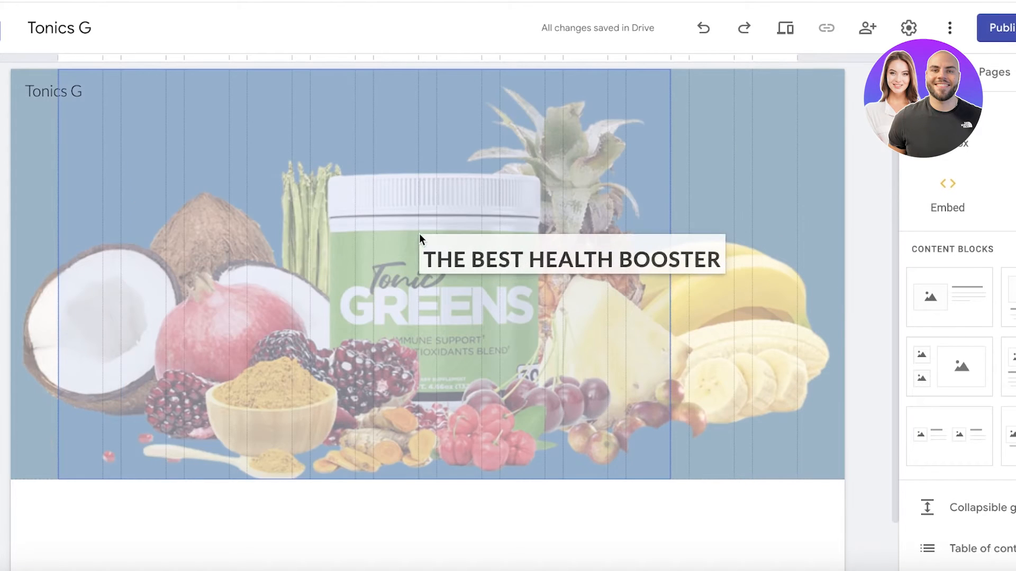
Try the title in white and look through alignment and highlight options without applying them.
left_click(436, 282)
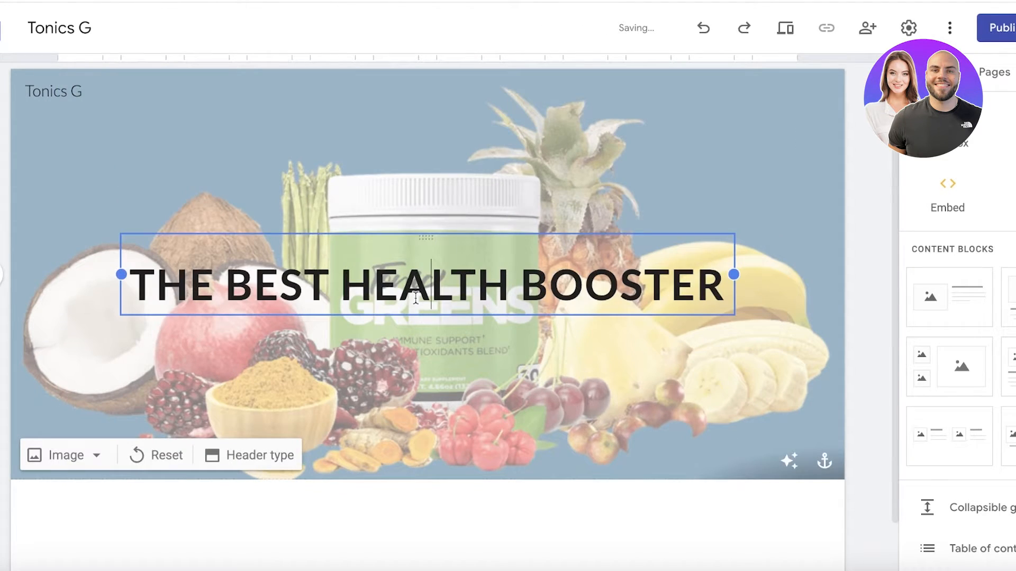
triple_click(435, 282)
left_click(501, 208)
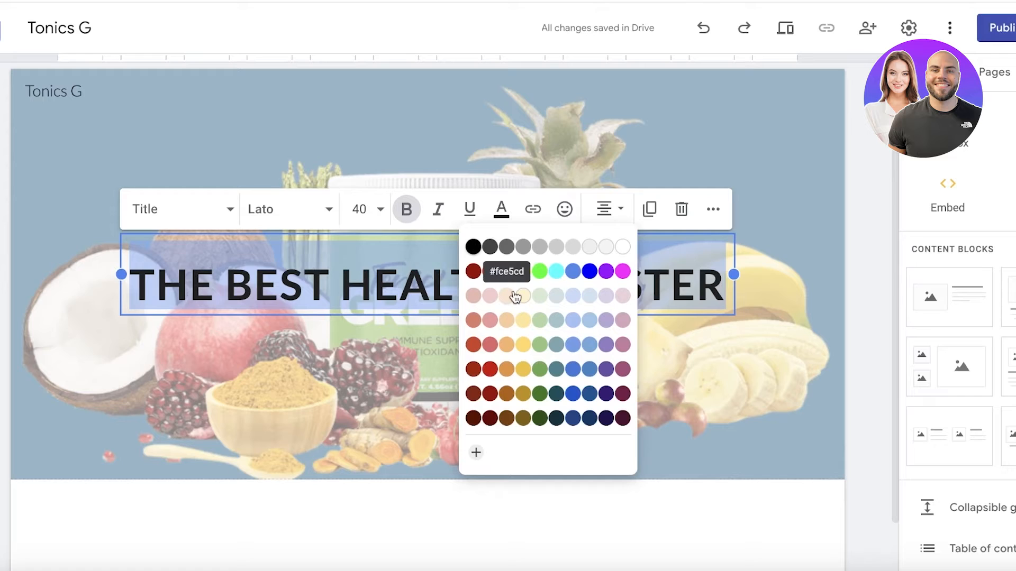
left_click(618, 241)
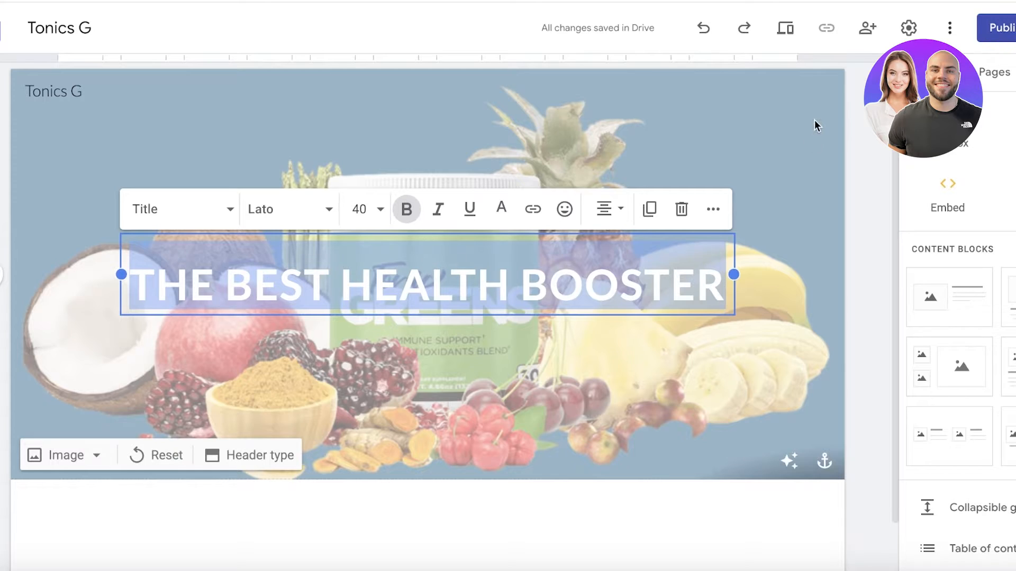
left_click(609, 209)
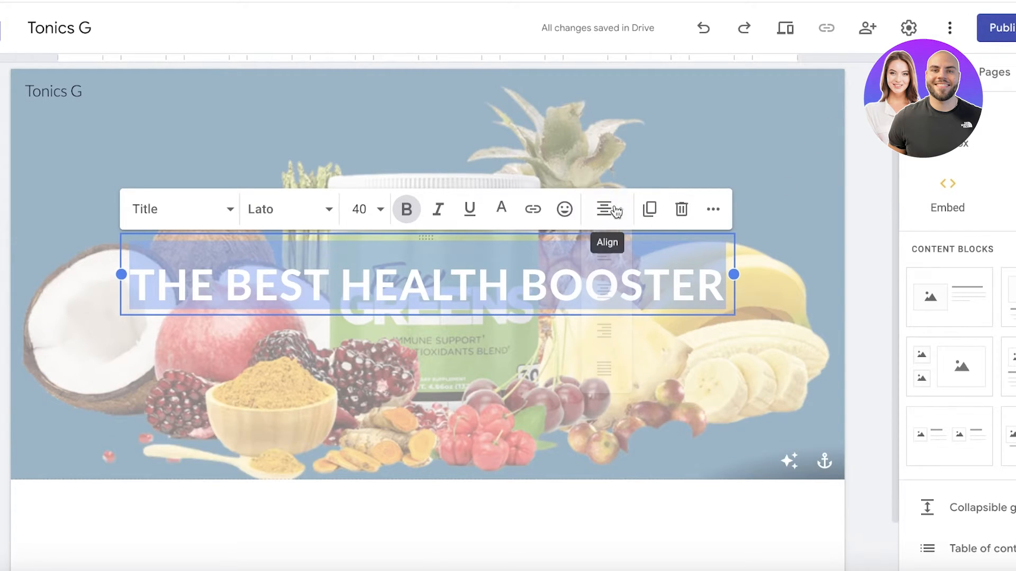
left_click(712, 210)
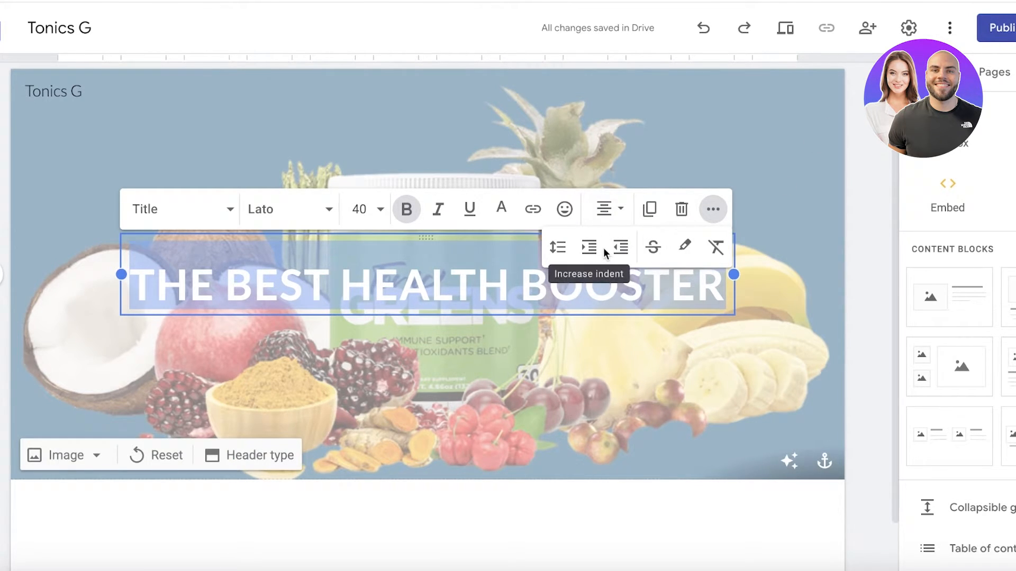
left_click(688, 247)
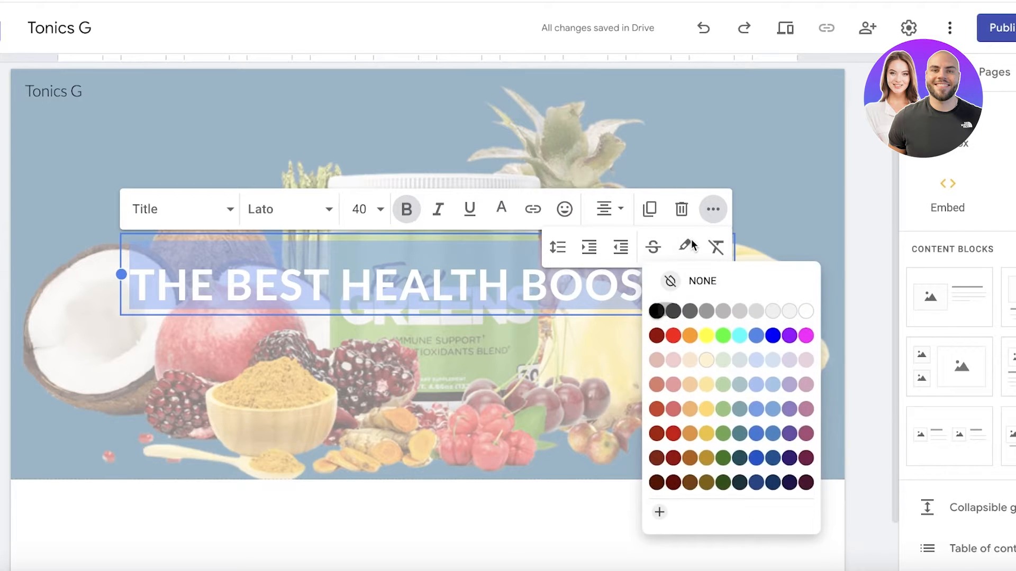
left_click(635, 357)
left_click(635, 282)
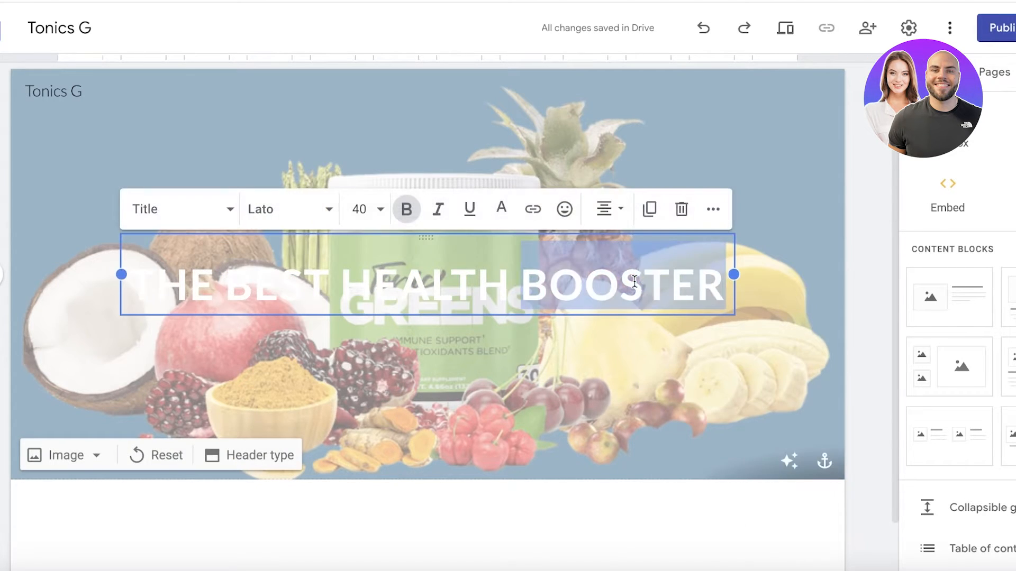
key("ctrl+a")
left_click(789, 462)
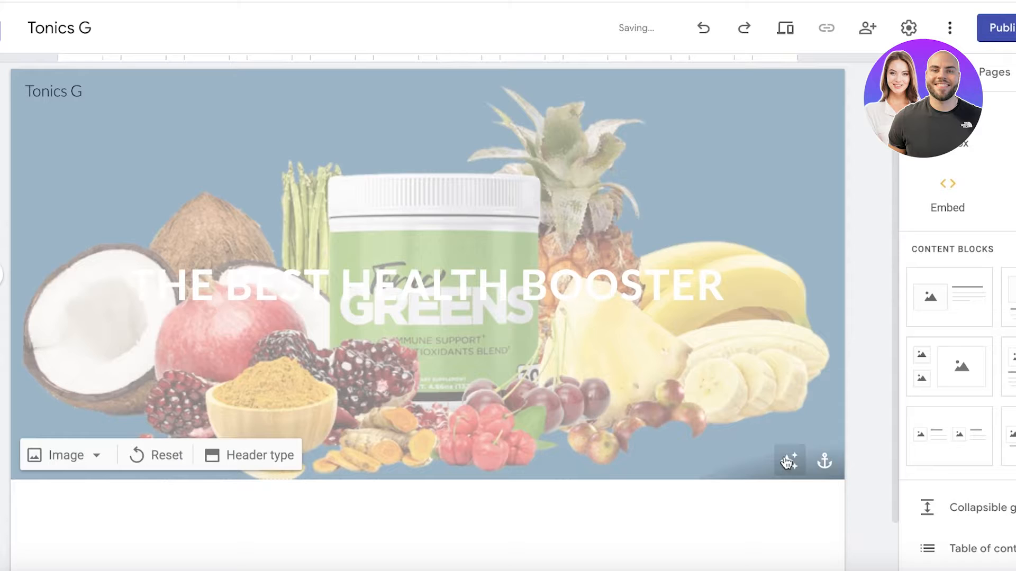
Recolour the whole title light teal, then settle on dark green.
left_click(423, 265)
triple_click(423, 265)
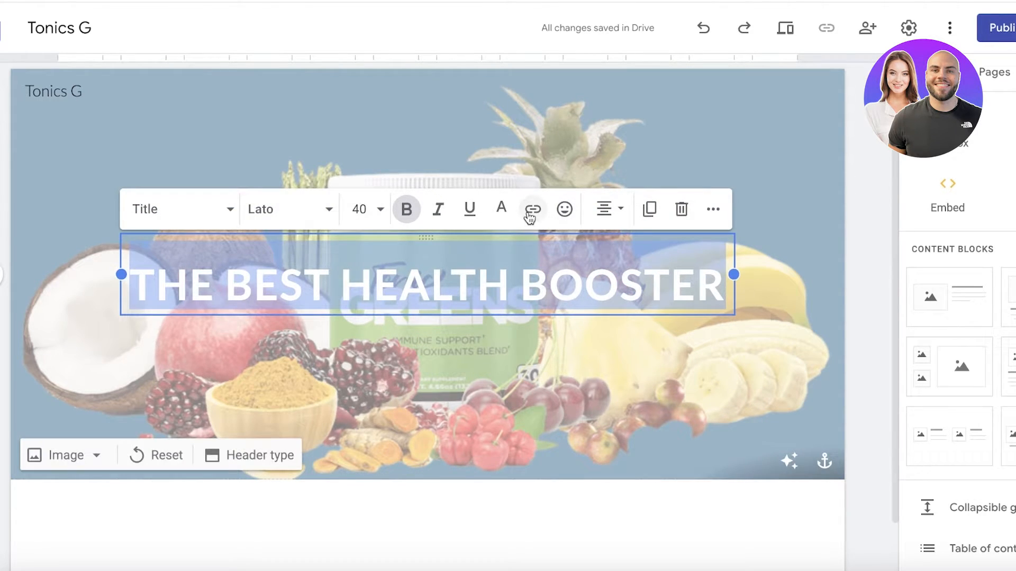
left_click(407, 208)
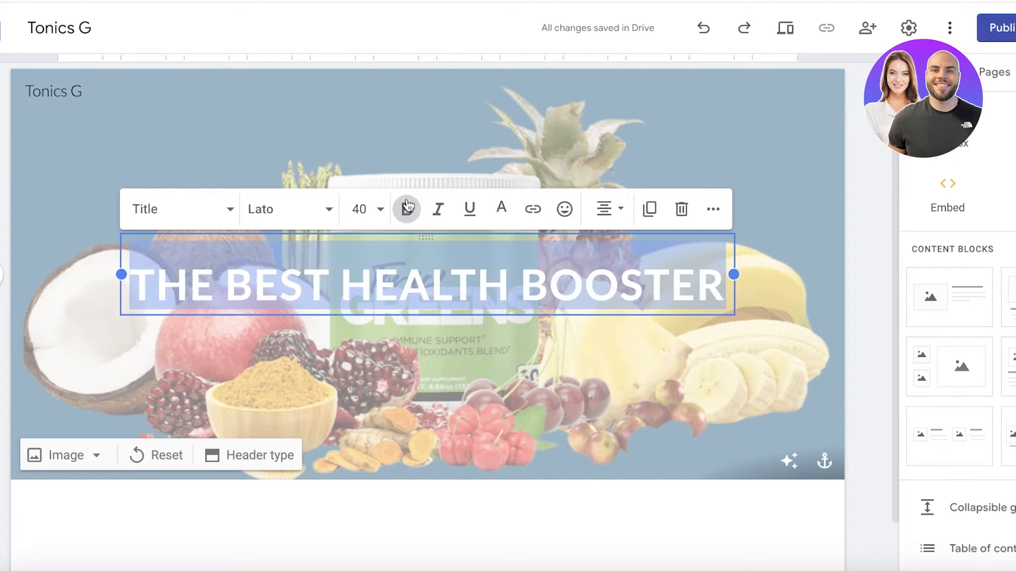
left_click(503, 209)
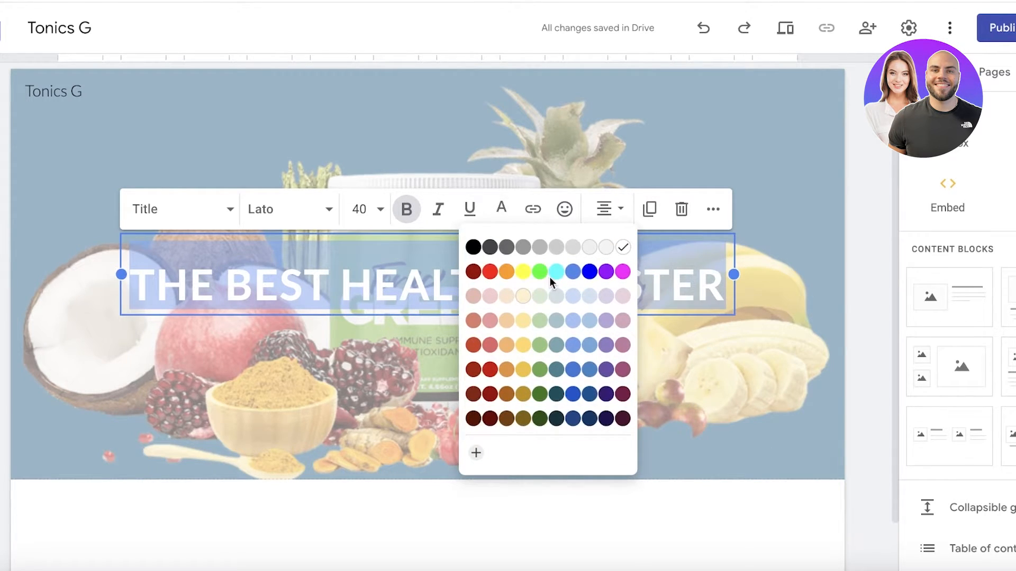
left_click(555, 320)
left_click(501, 209)
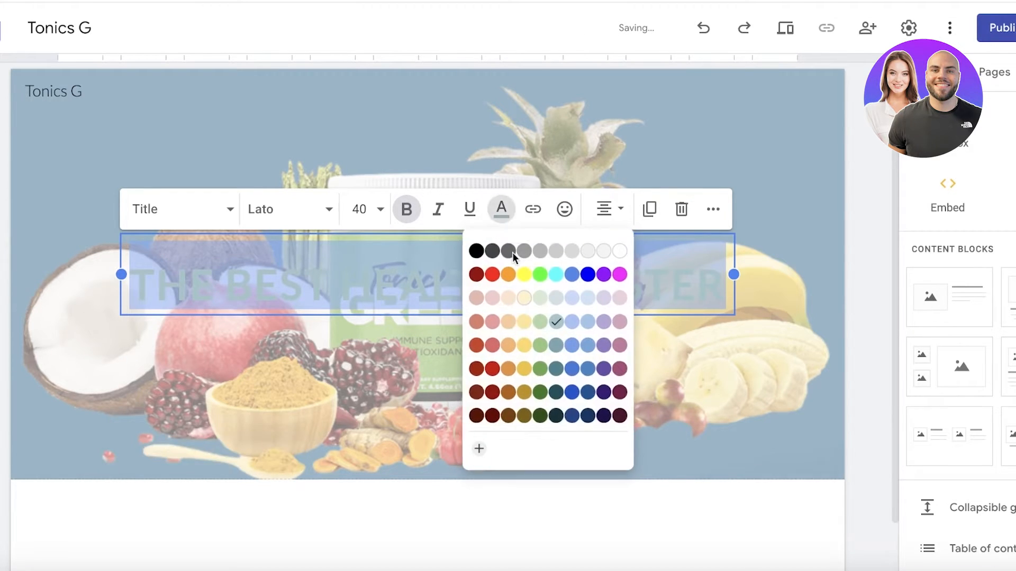
left_click(540, 393)
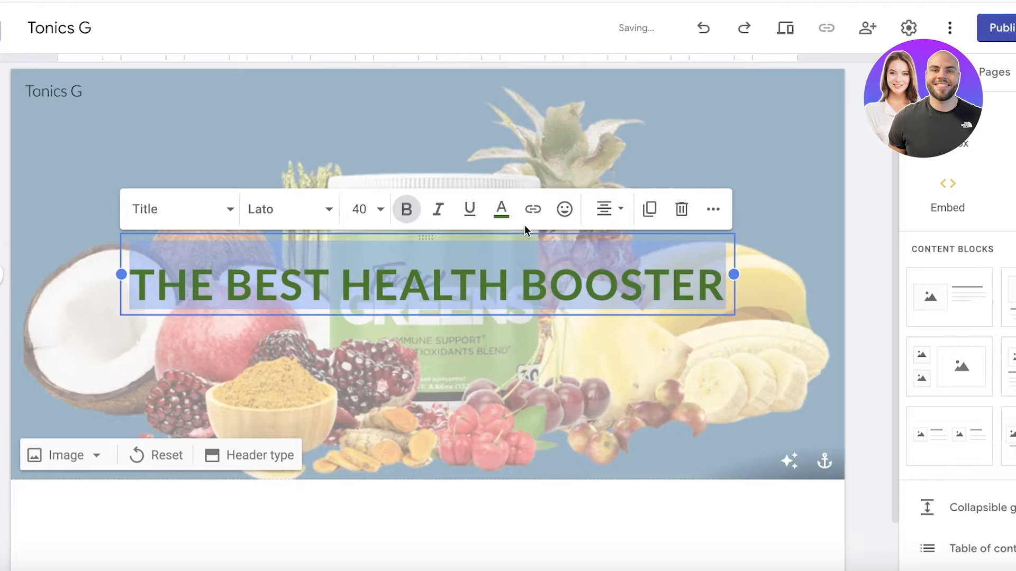
left_click(522, 376)
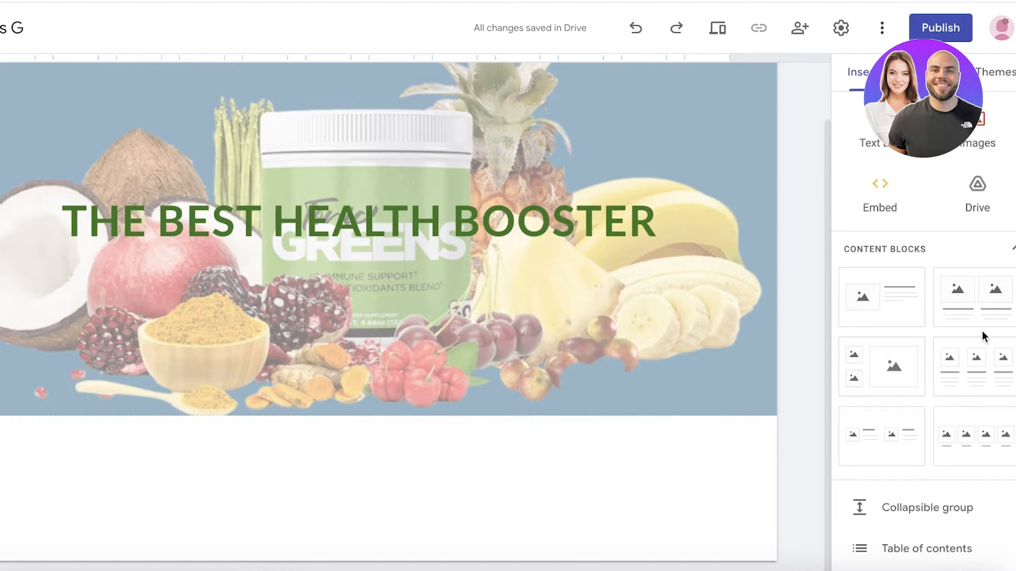
Add an image-and-text block below the banner and upload the Tonic Greens label image into it.
left_click_drag(881, 297, 598, 467)
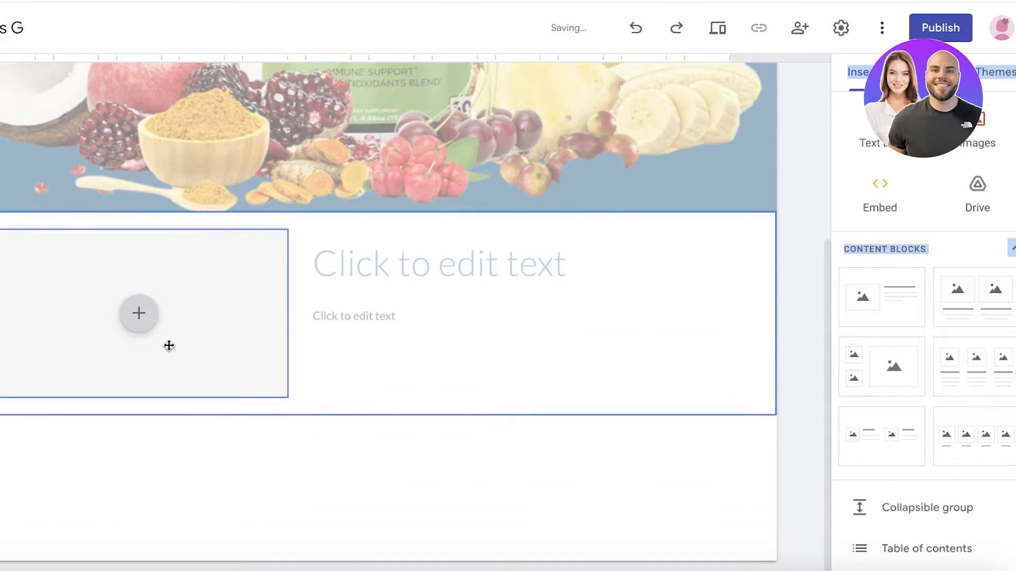
scroll(907, 381, "down", 5)
scroll(907, 382, "down", 1)
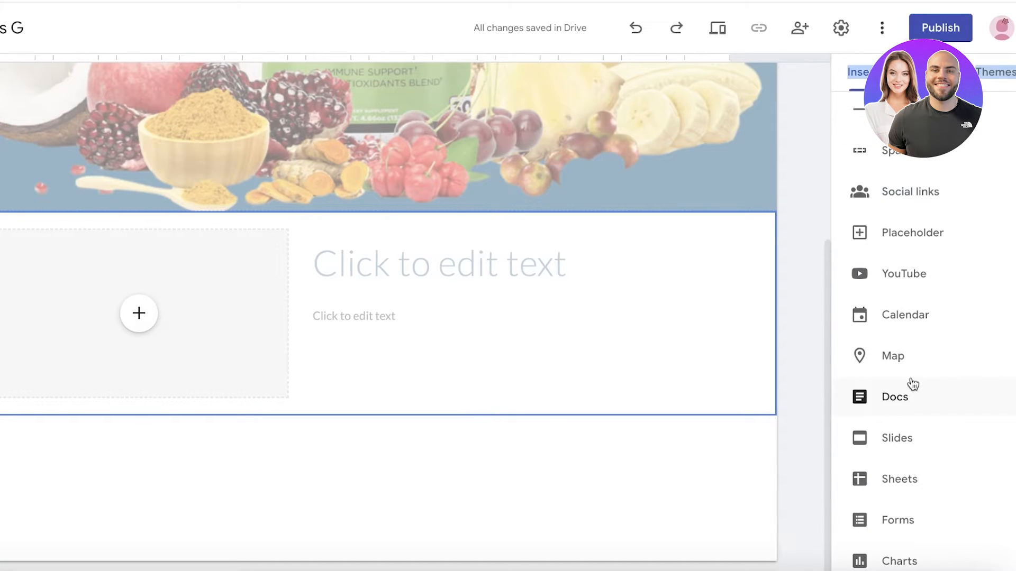
scroll(905, 358, "up", 2)
scroll(914, 180, "up", 3)
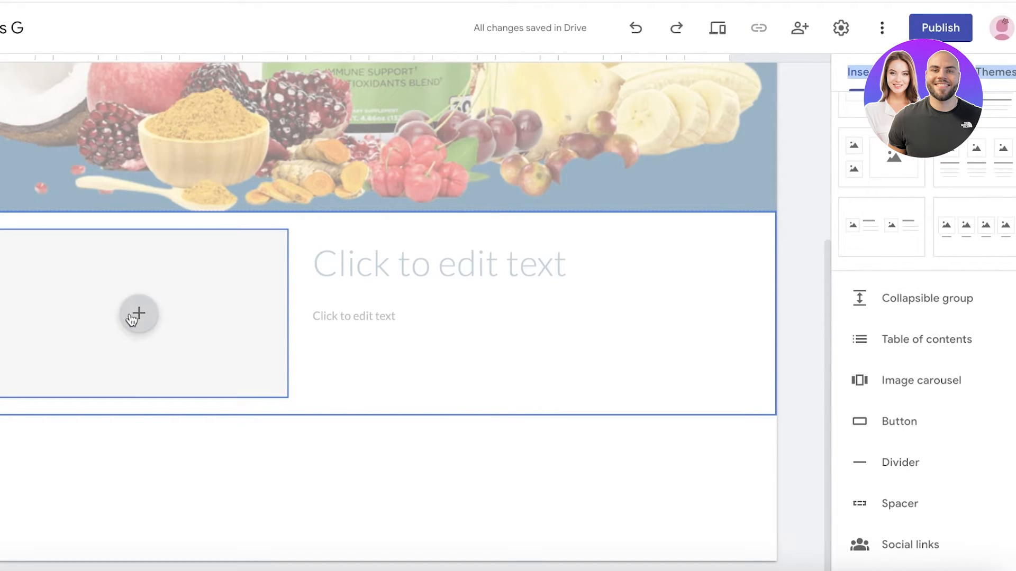
left_click(137, 317)
left_click(181, 363)
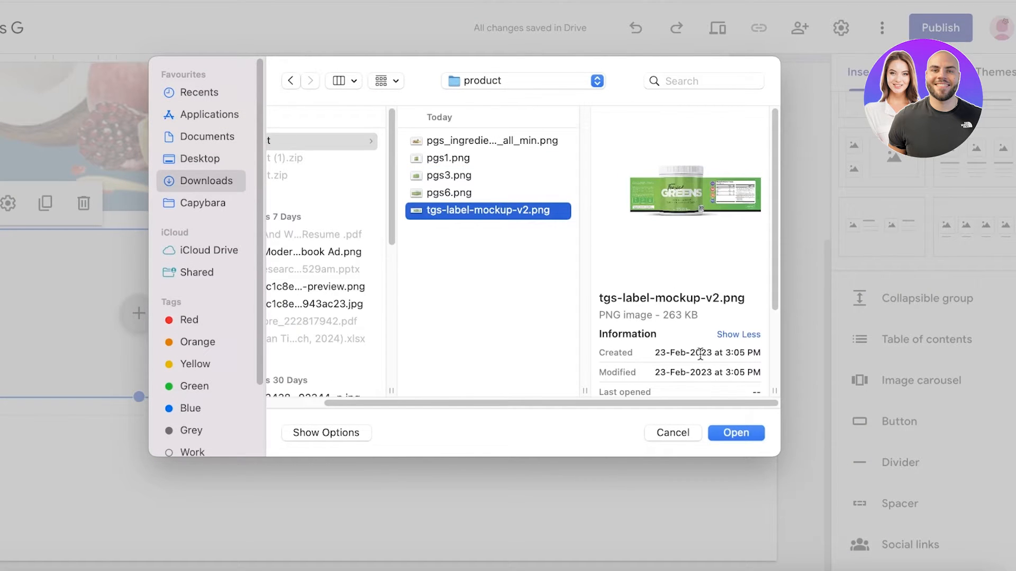
left_click(736, 433)
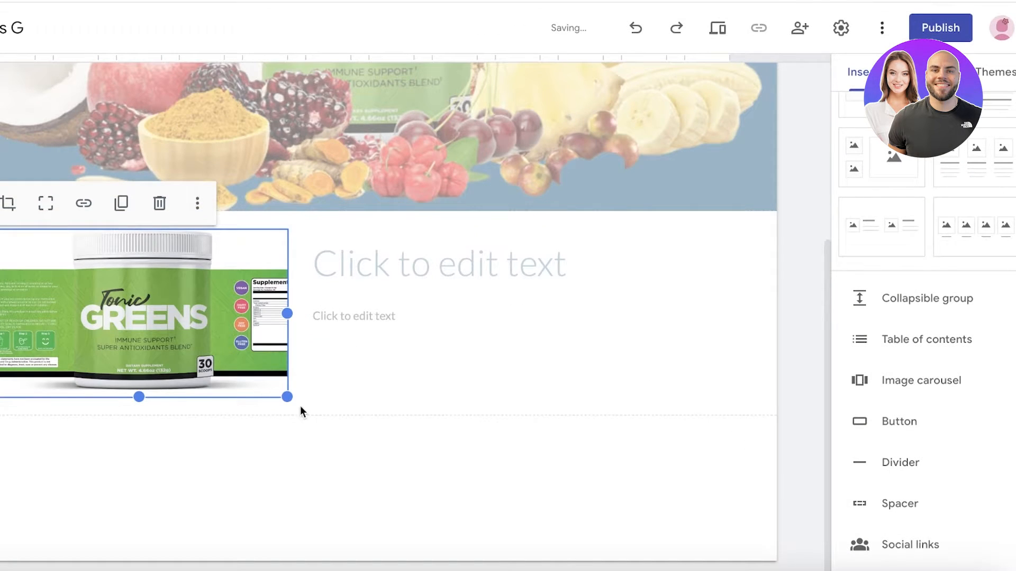
Uncrop the product label image and enlarge it within its section.
left_click_drag(286, 395, 476, 520)
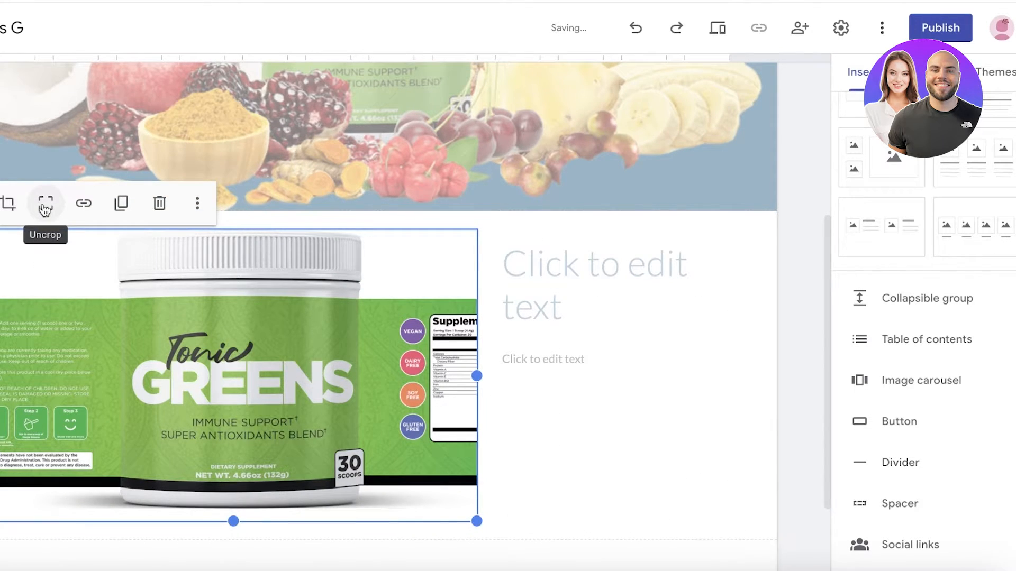
left_click(45, 203)
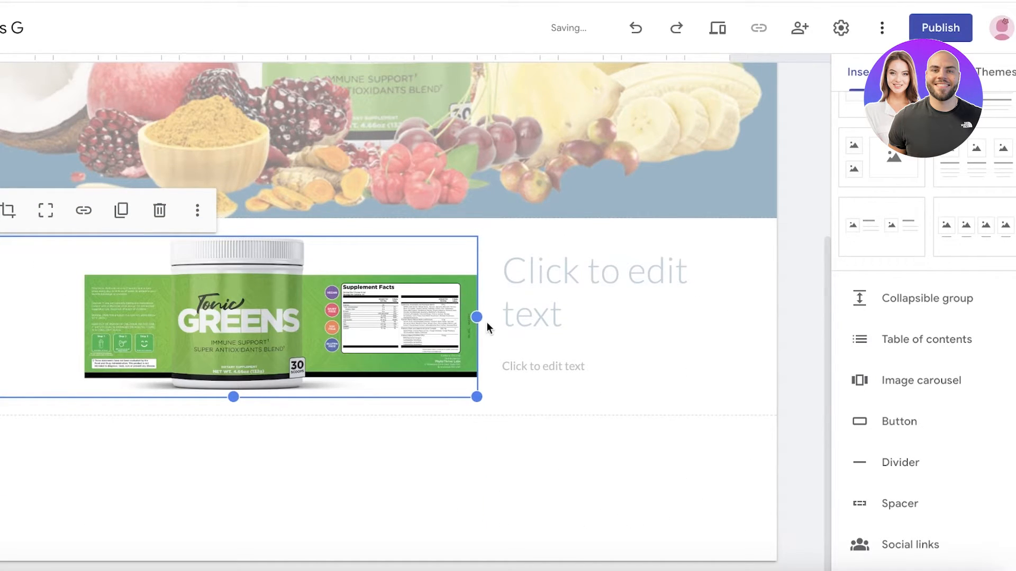
left_click_drag(477, 319, 413, 319)
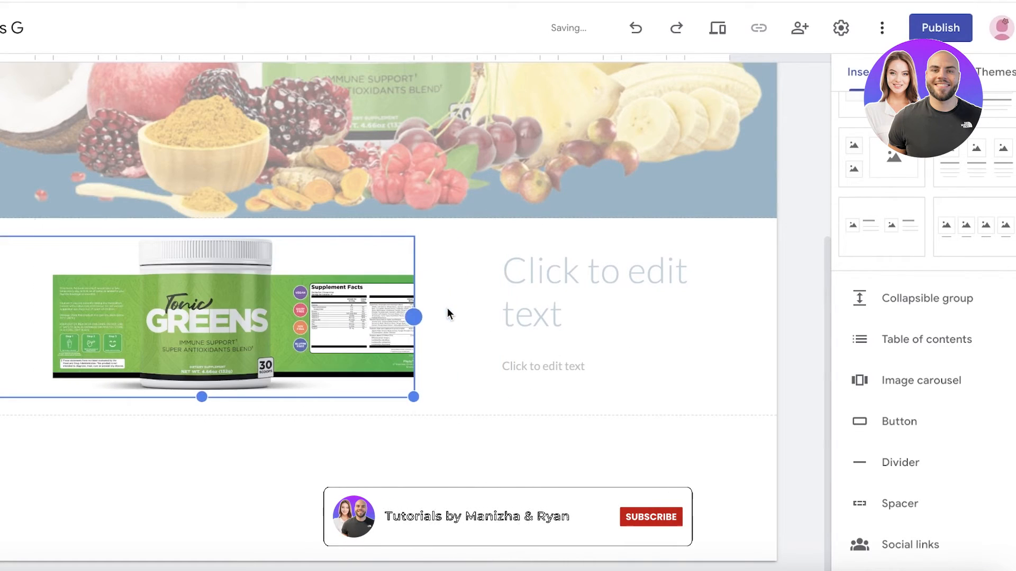
left_click(198, 220)
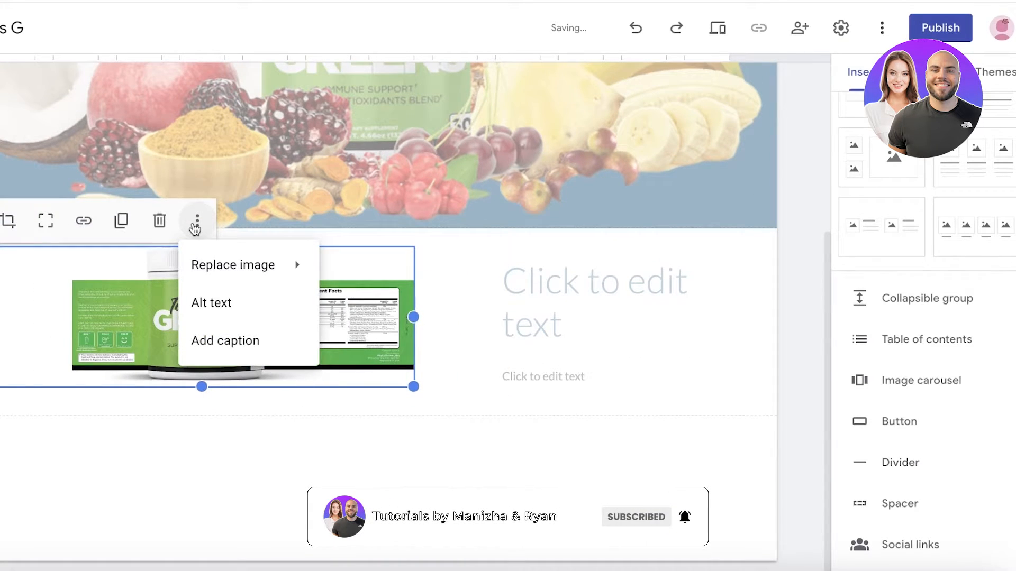
left_click(413, 387)
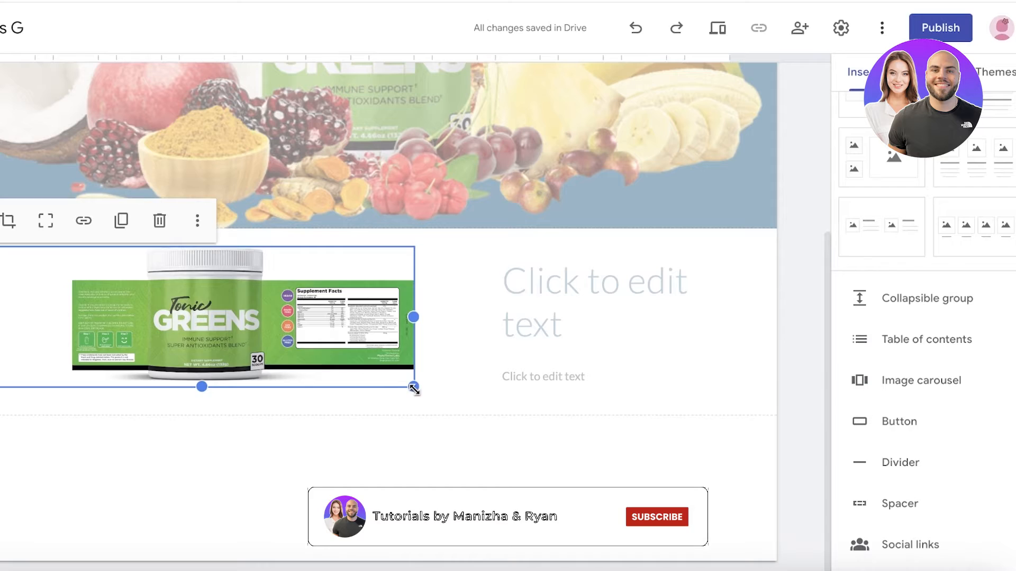
left_click_drag(413, 386, 602, 524)
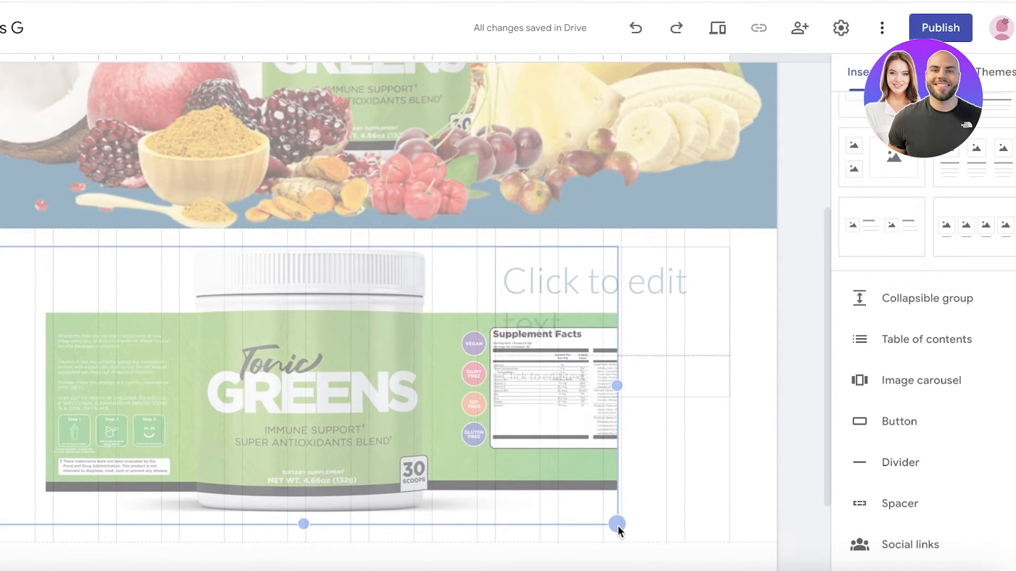
left_click_drag(2, 386, 48, 387)
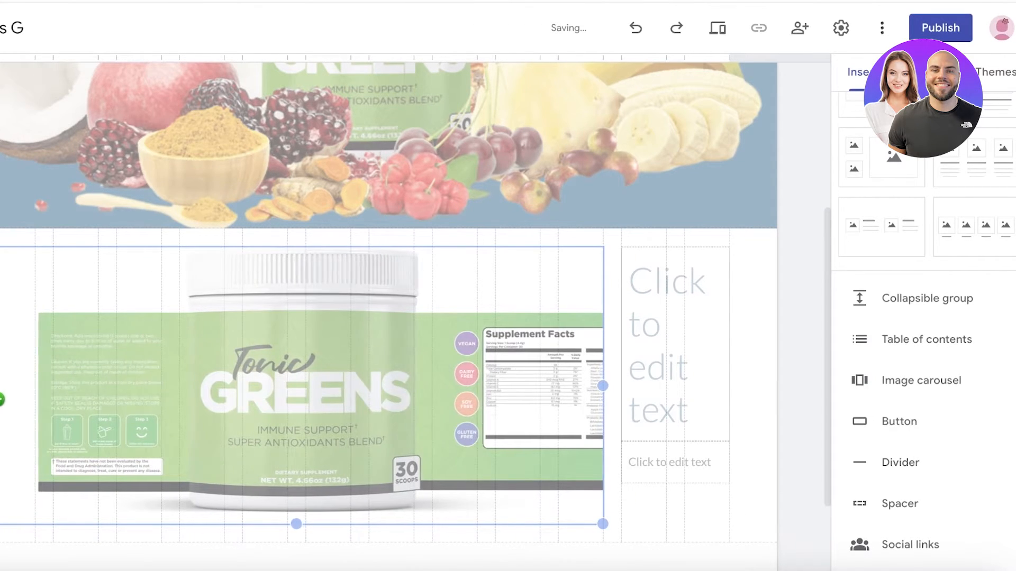
Crop the image, shifting the label left and zooming in on it.
double_click(166, 410)
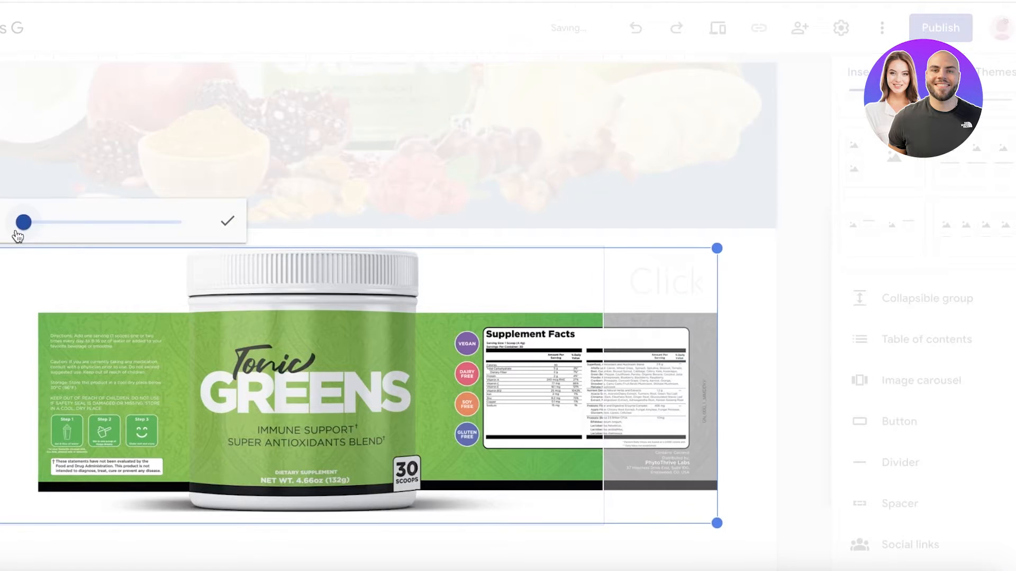
mouse_move(484, 418)
left_mouse_down()
mouse_move(366, 412)
mouse_move(394, 413)
left_mouse_up()
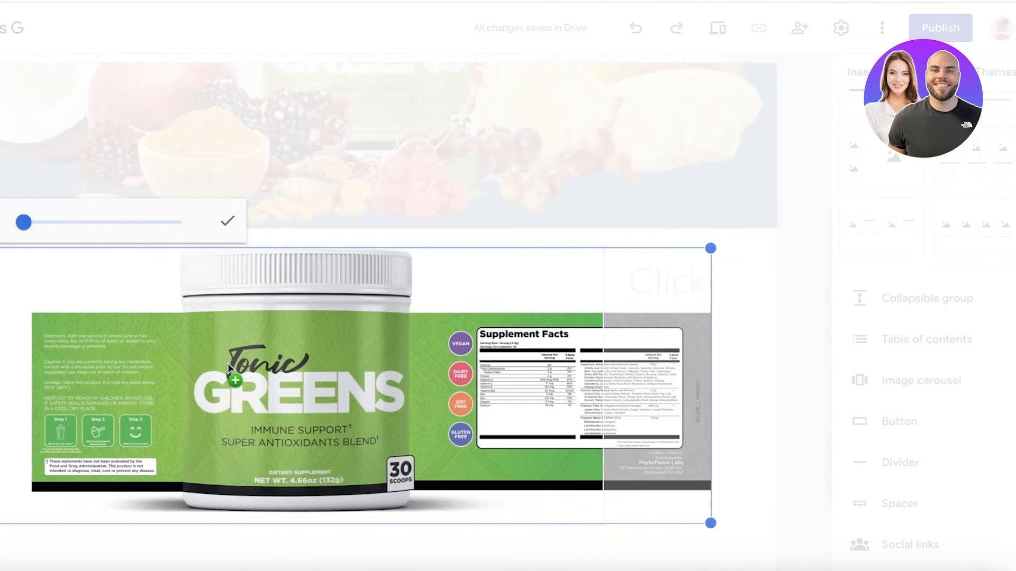
left_click_drag(147, 361, 82, 352)
left_click_drag(23, 223, 28, 233)
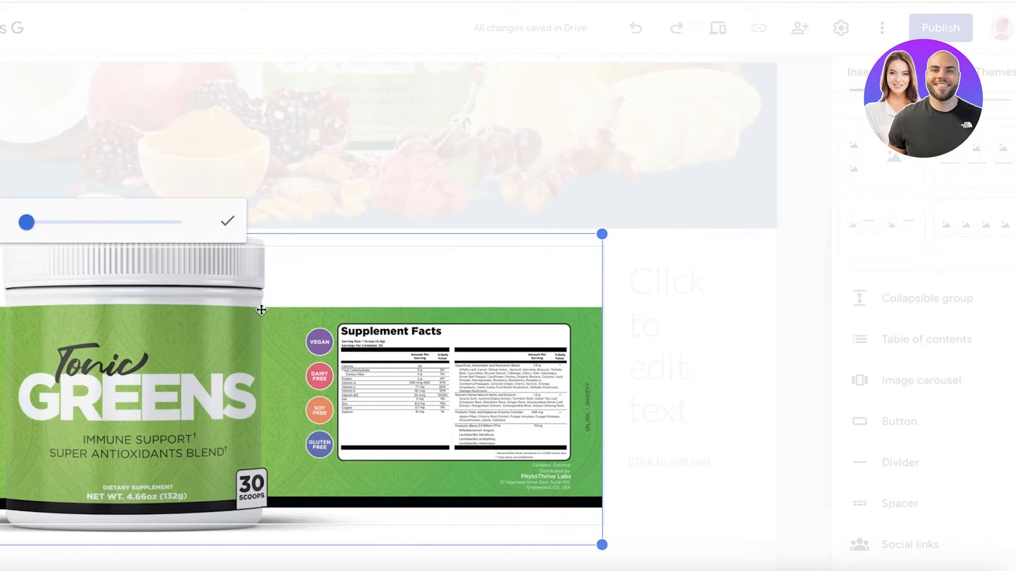
left_click(655, 441)
scroll(510, 500, "down", 2)
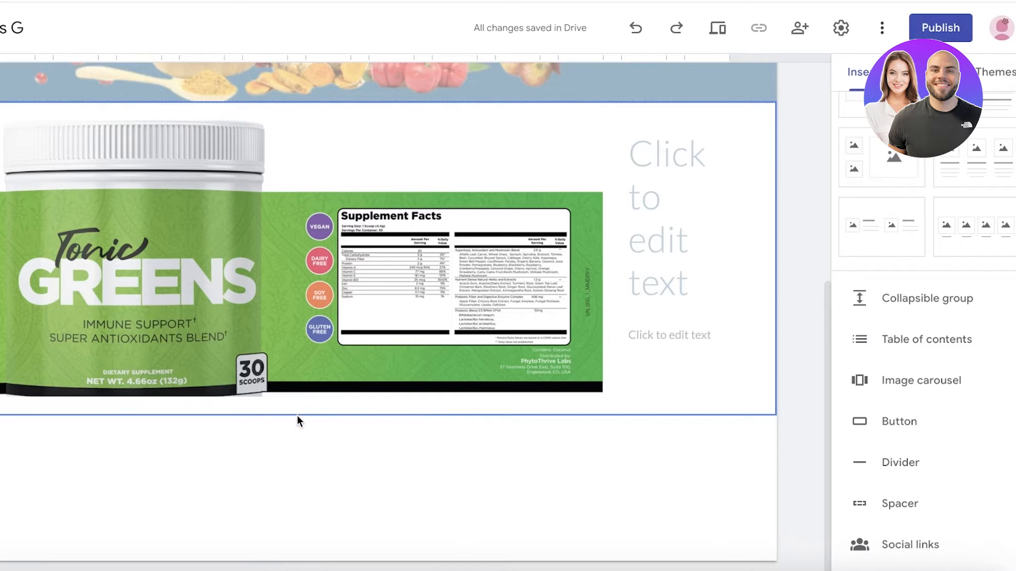
Undo an accidental table of contents and duplicate the product image section.
left_click(921, 340)
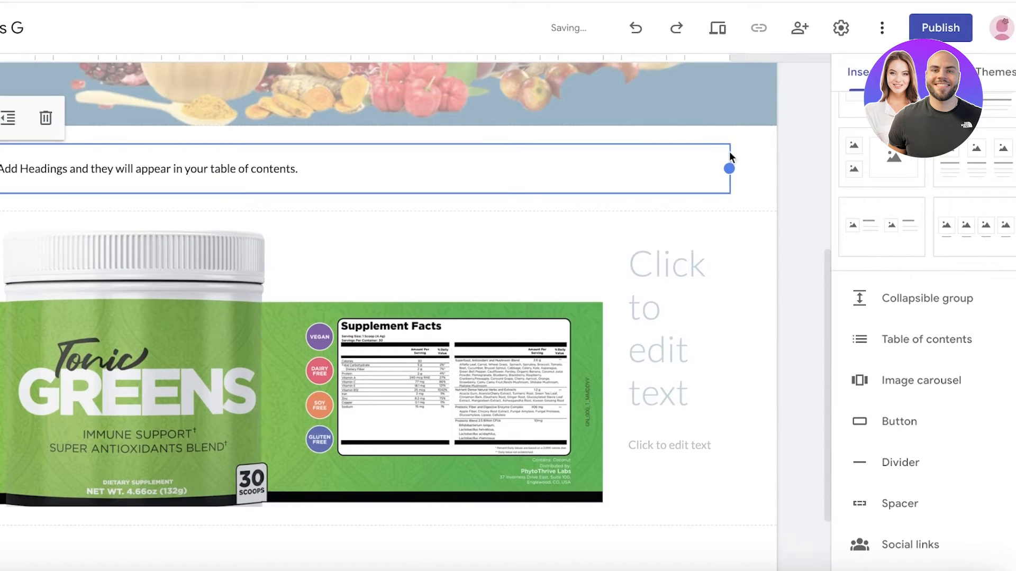
key("ctrl+z")
scroll(389, 318, "down", 5)
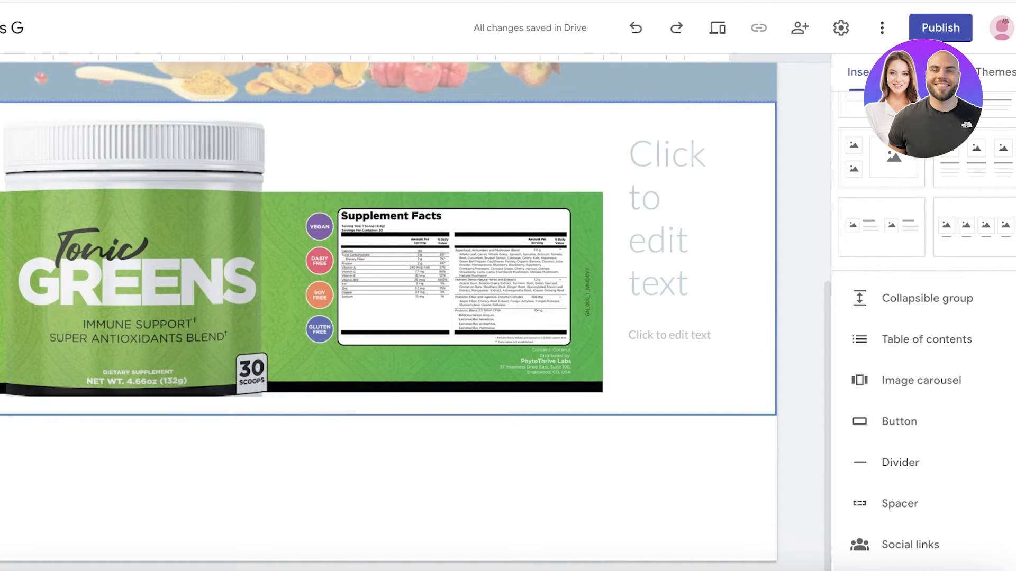
key("ctrl+d")
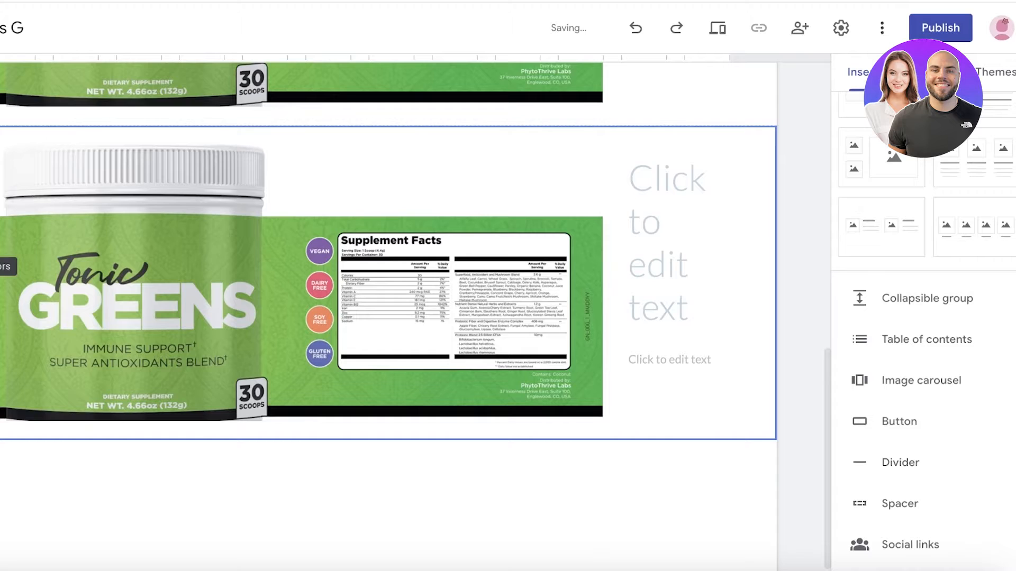
scroll(389, 318, "up", 5)
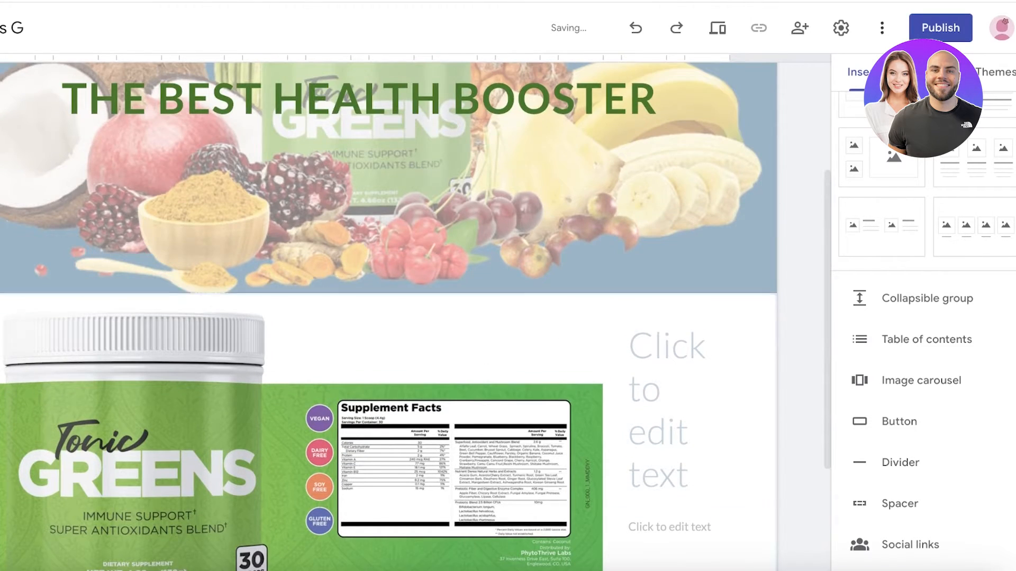
scroll(390, 318, "down", 5)
scroll(388, 277, "up", 1)
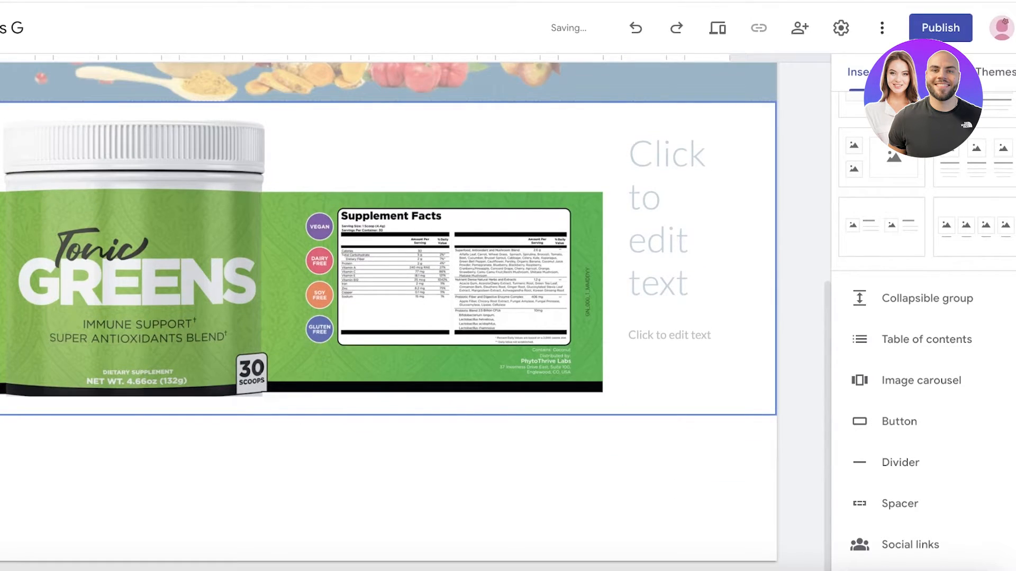
Give the section the dark blue Style 3 background and bring up the site Themes panel.
right_click(16, 230)
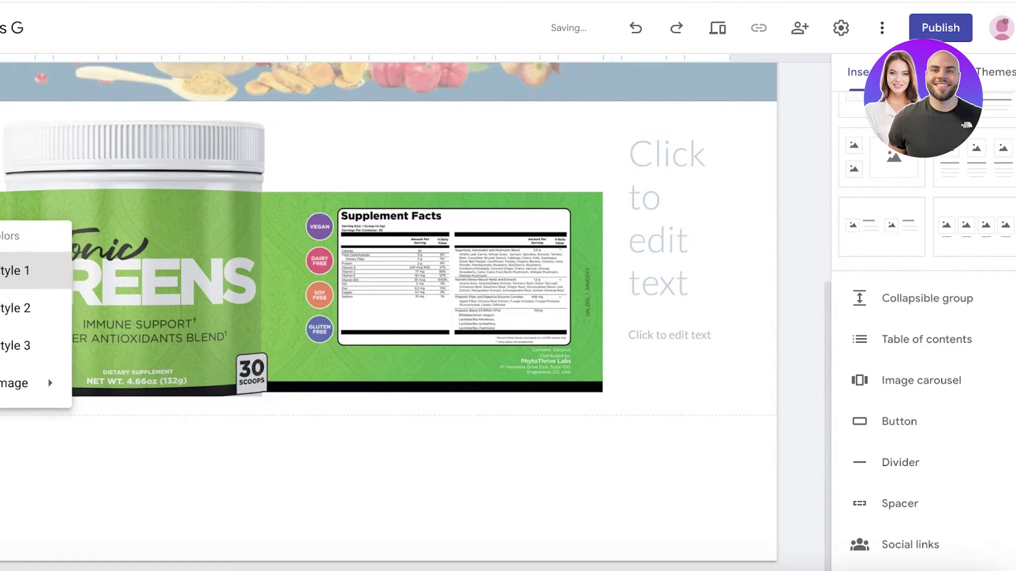
left_click(22, 346)
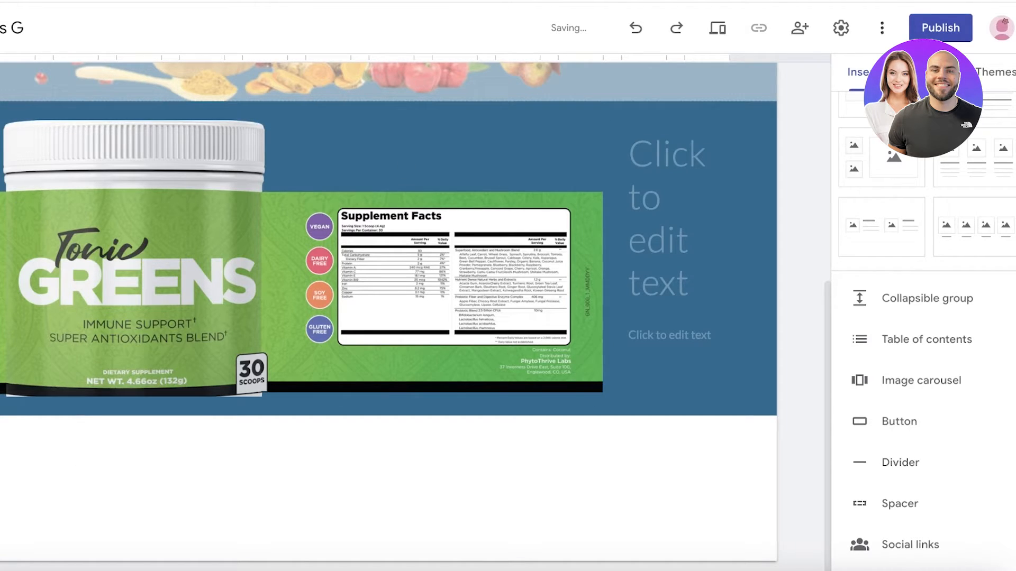
left_click(925, 71)
left_click(1001, 73)
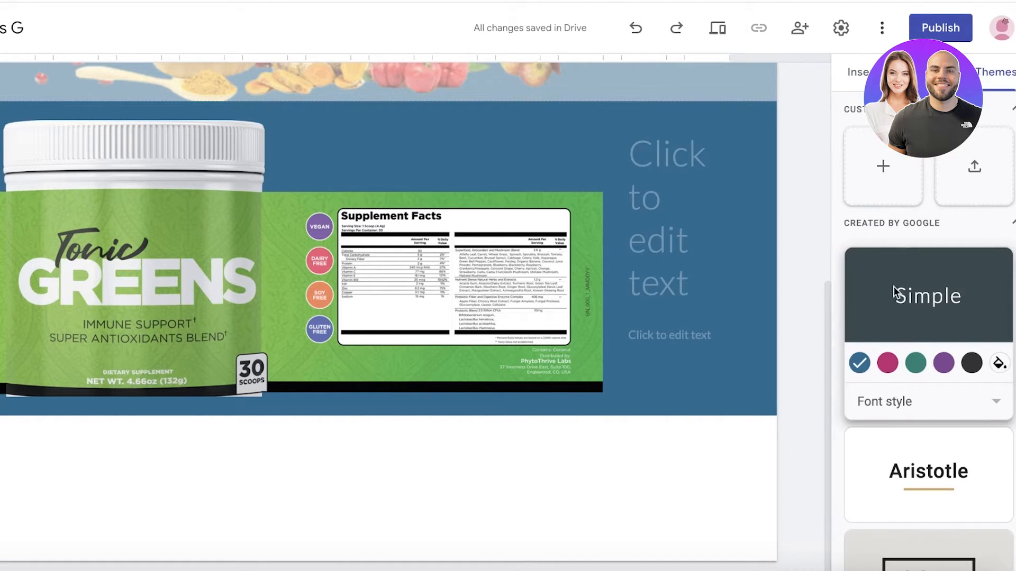
scroll(894, 292, "down", 2)
scroll(895, 291, "up", 2)
Start a custom theme named Tonic Green Style and choose custom colours.
left_click(883, 166)
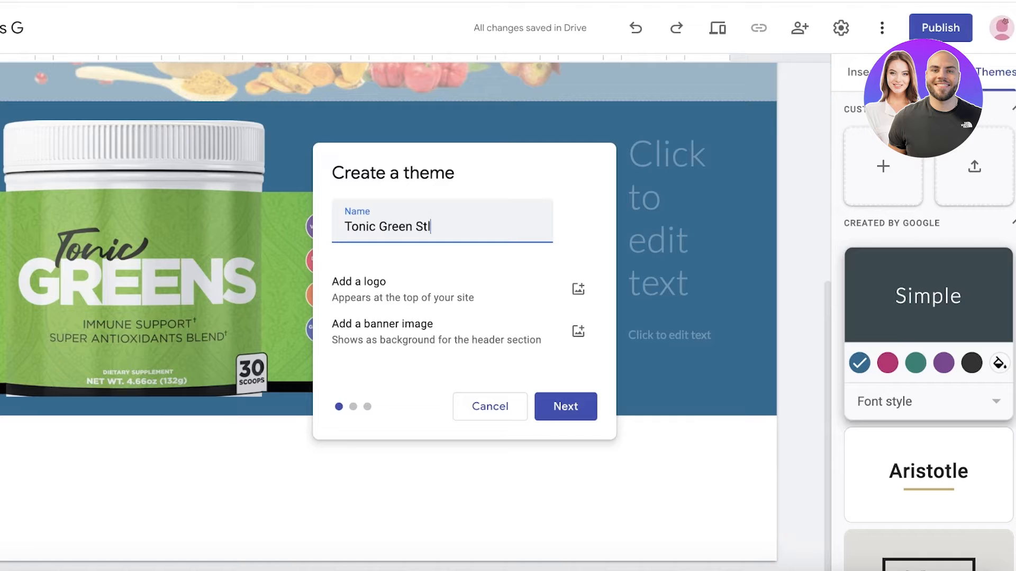
left_click(566, 407)
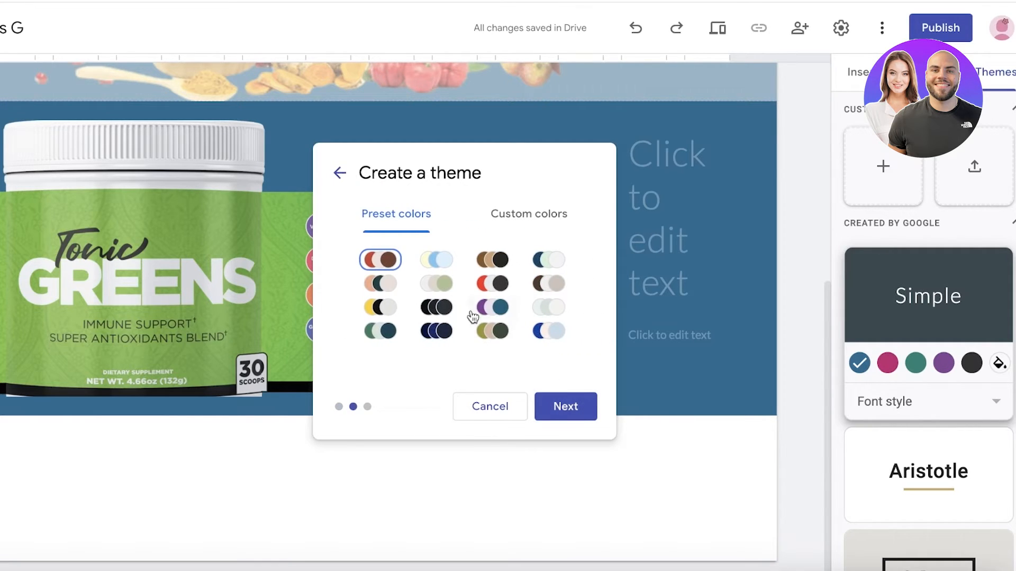
left_click(528, 215)
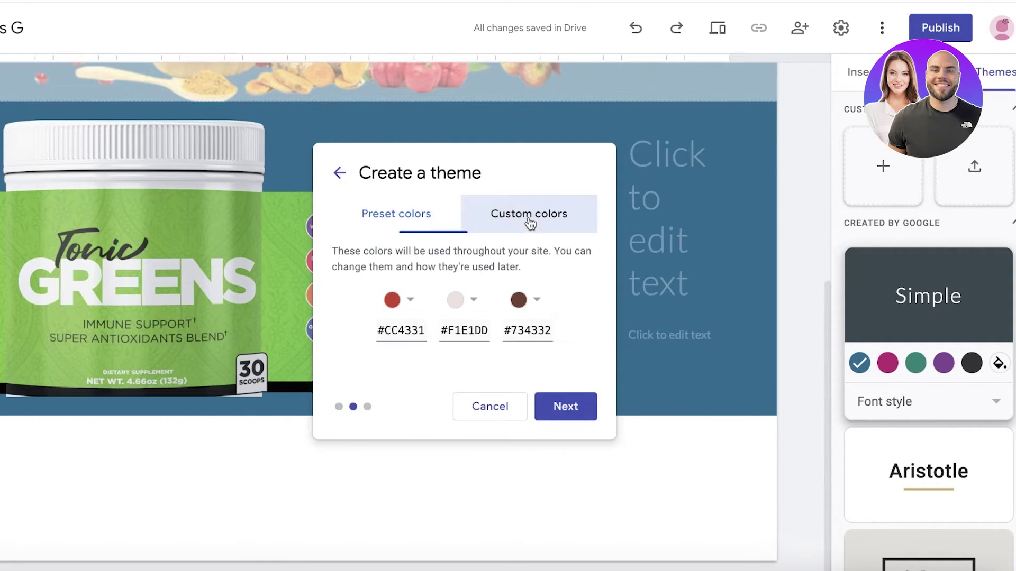
Set theme colours #000000, #EFEFEF and #38761D, then create and apply the theme.
left_click(393, 302)
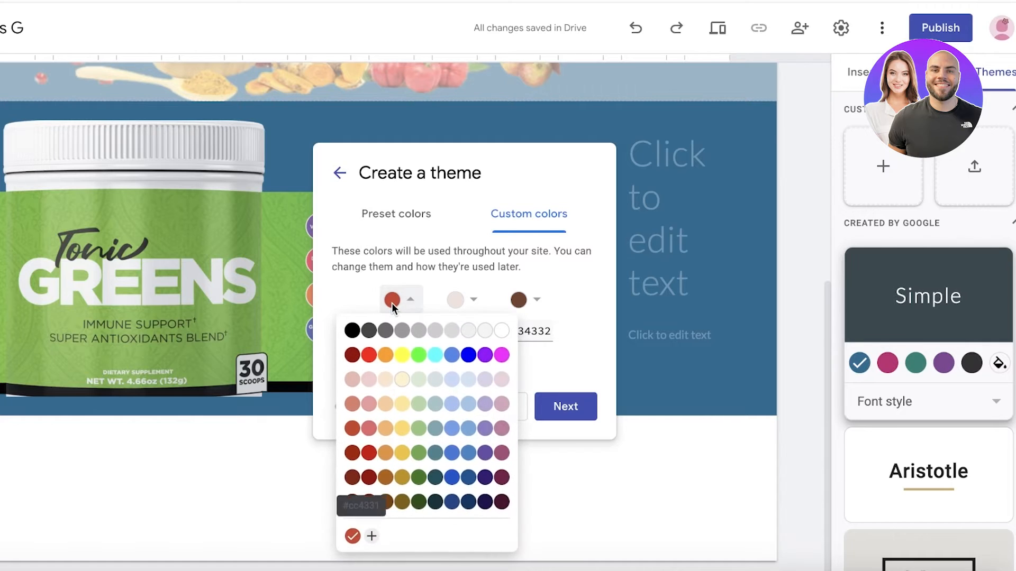
left_click(353, 331)
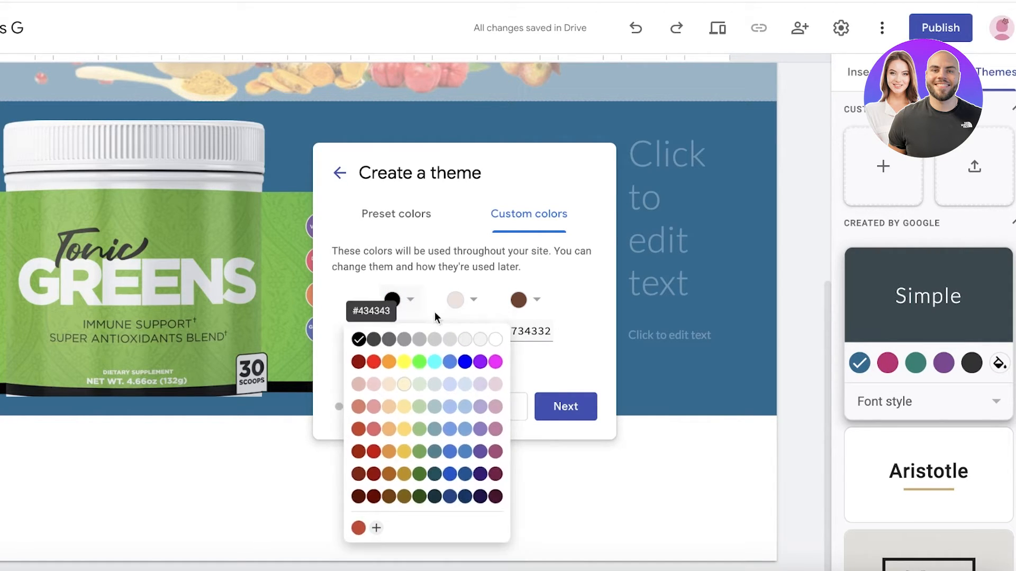
left_click(465, 300)
left_click(466, 382)
left_click(526, 300)
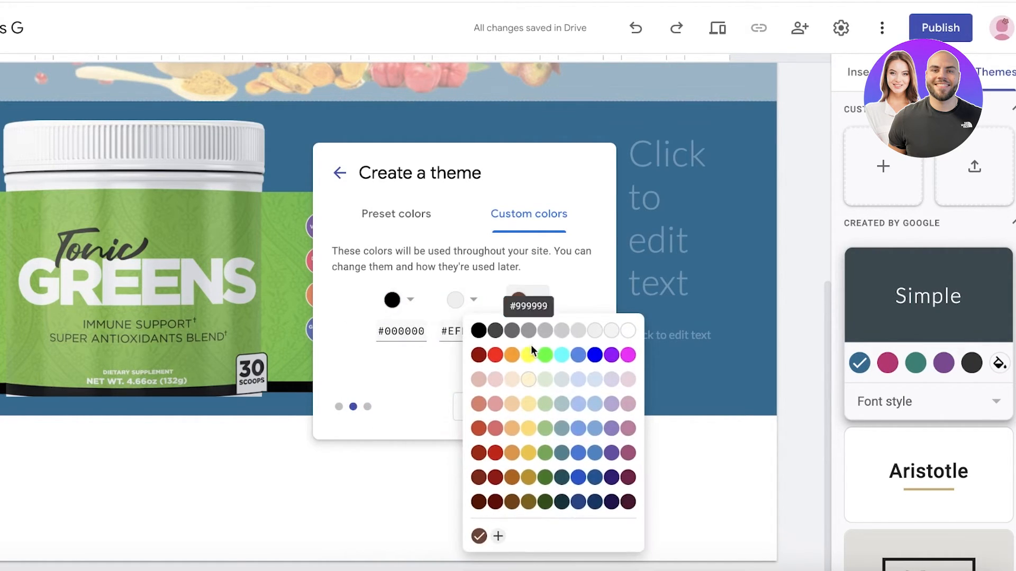
left_click(545, 453)
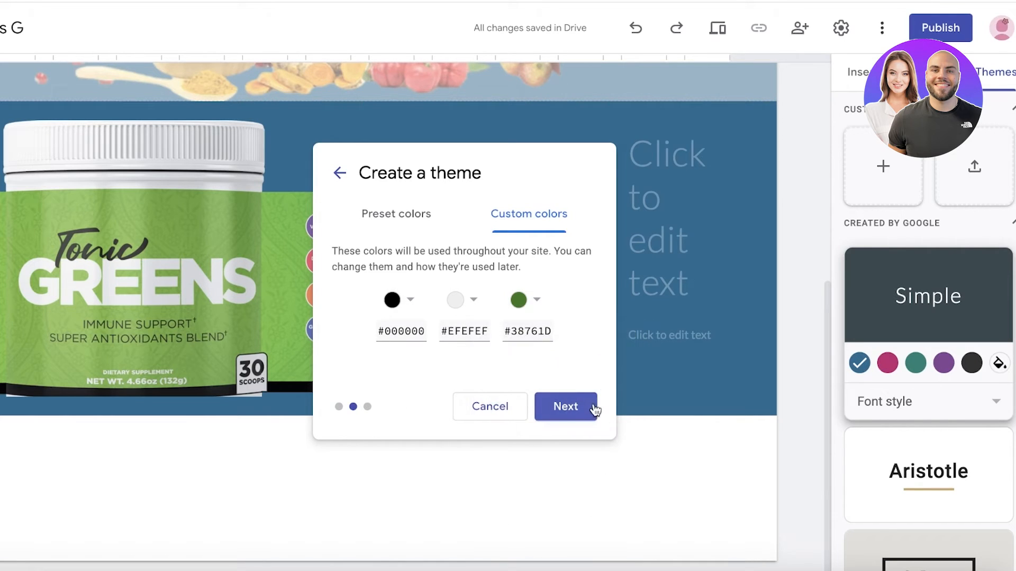
left_click(568, 406)
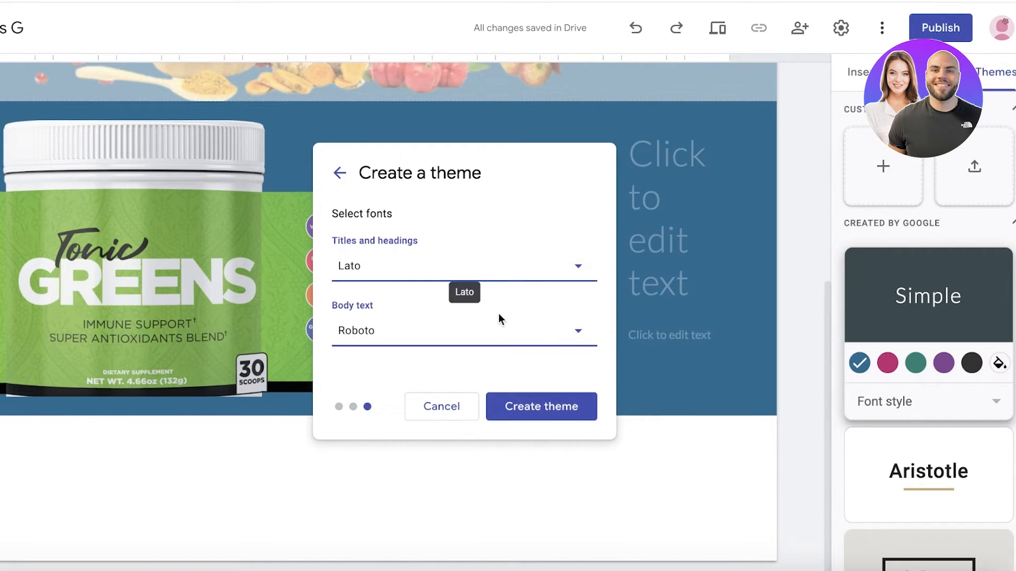
left_click(533, 405)
scroll(501, 318, "up", 3)
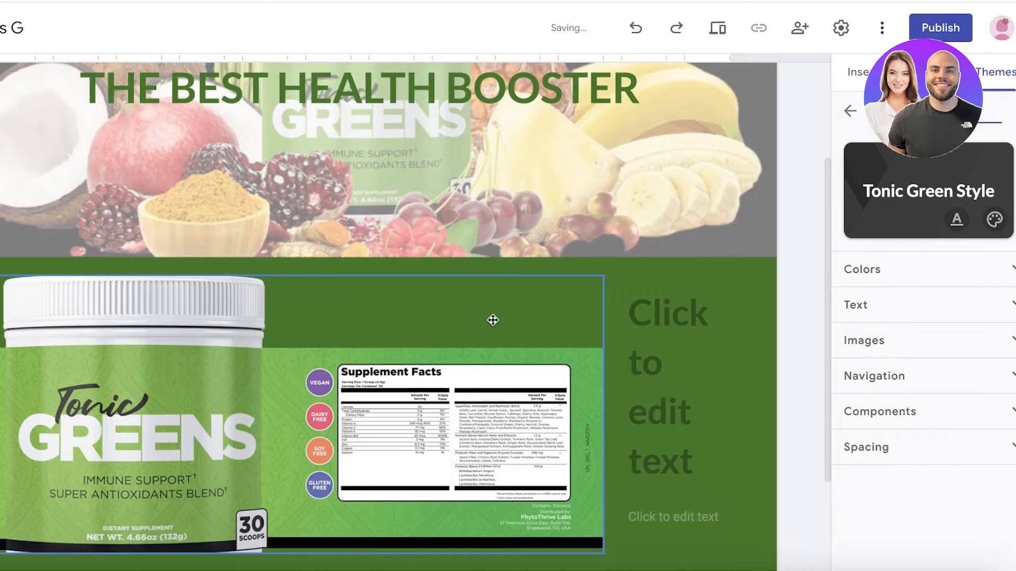
scroll(523, 312, "down", 3)
scroll(397, 258, "up", 4)
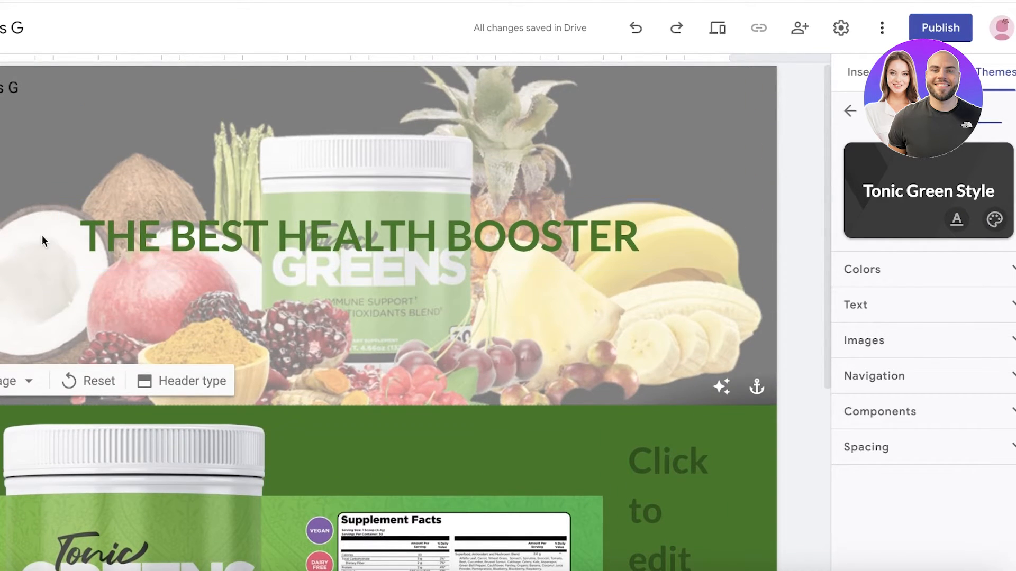
scroll(367, 254, "down", 5)
scroll(367, 254, "down", 3)
scroll(24, 429, "down", 1)
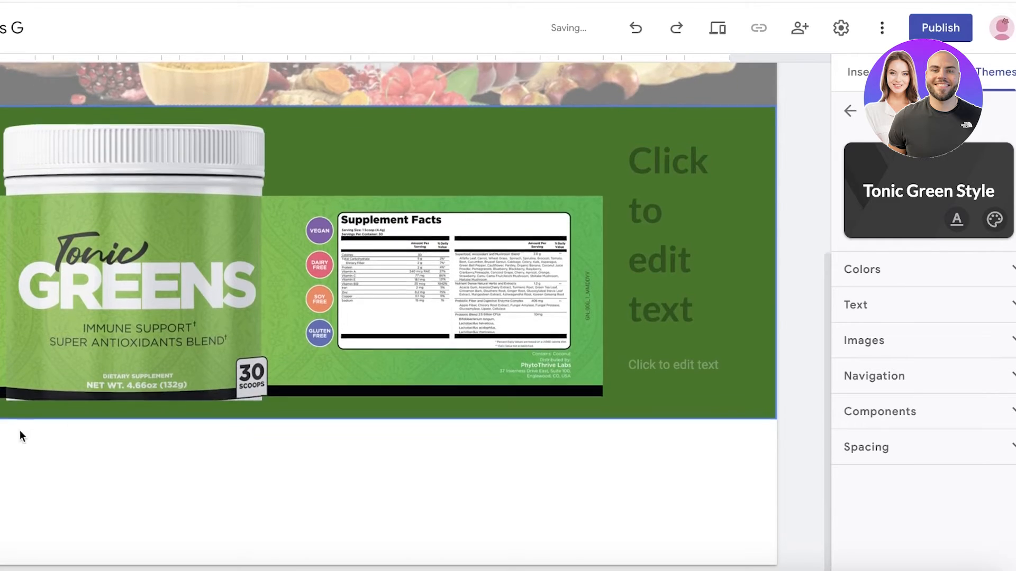
Enter the caption "All the nutriends you need" beside the product image and set its font size to 11.
left_click(678, 269)
left_click(678, 244)
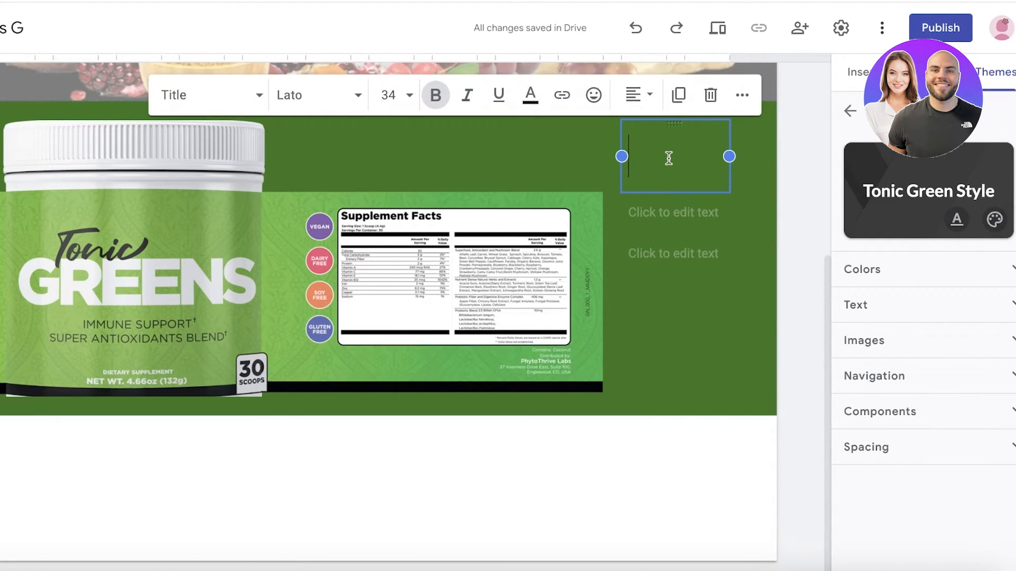
type("All the nutri")
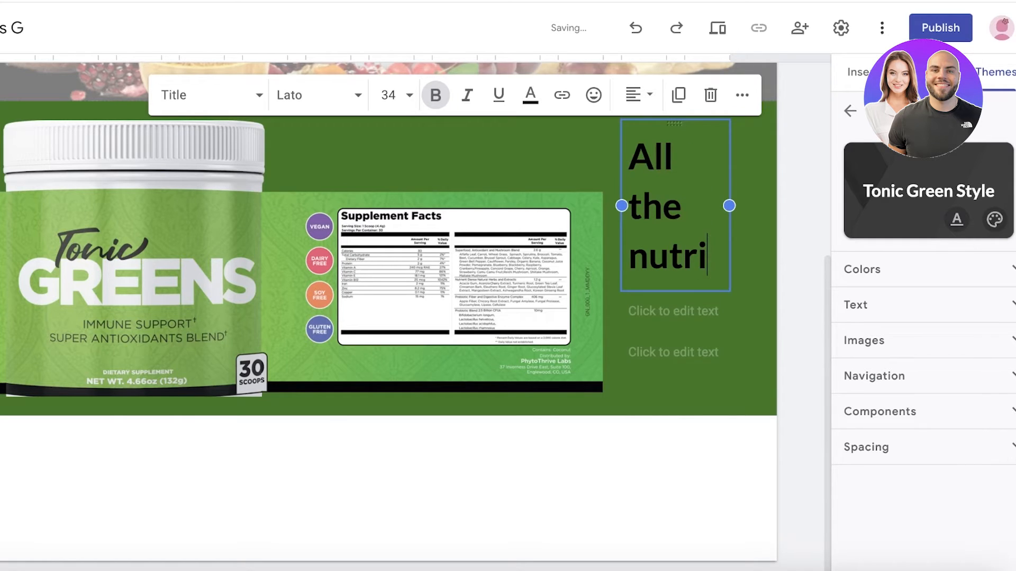
type("ends you need")
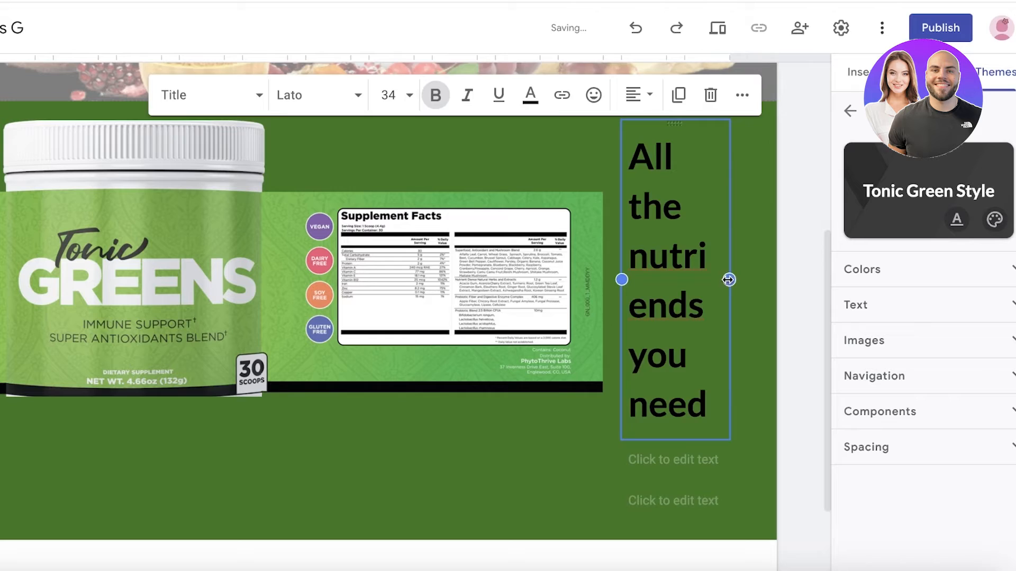
left_click_drag(729, 280, 792, 268)
key("ctrl+z")
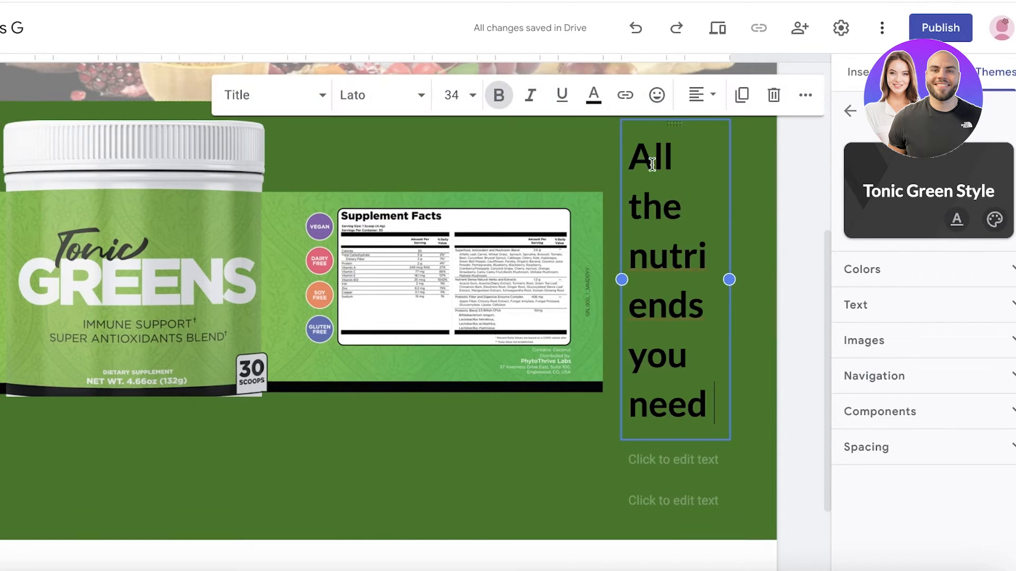
key("ctrl+a")
left_click(460, 94)
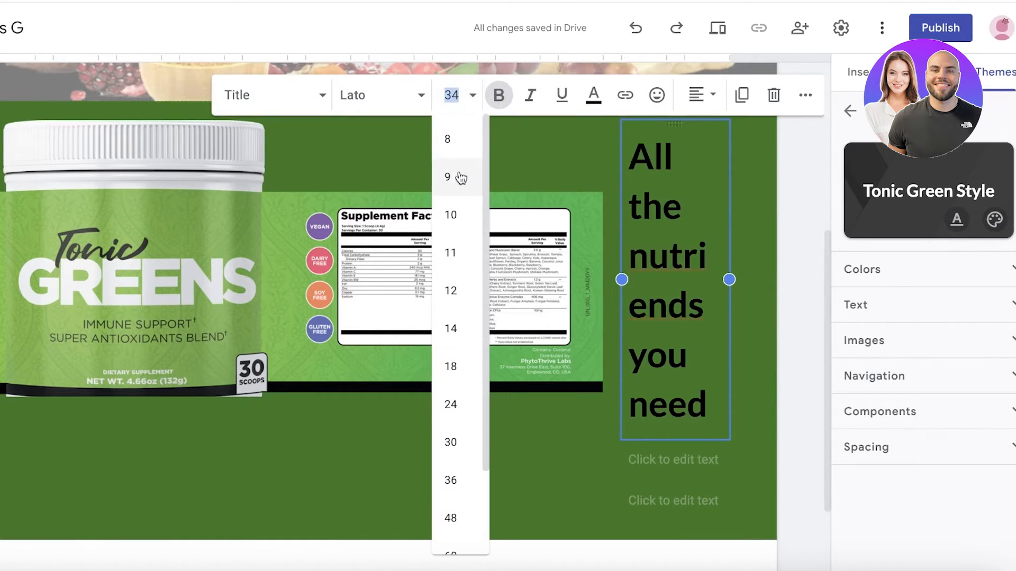
left_click(473, 256)
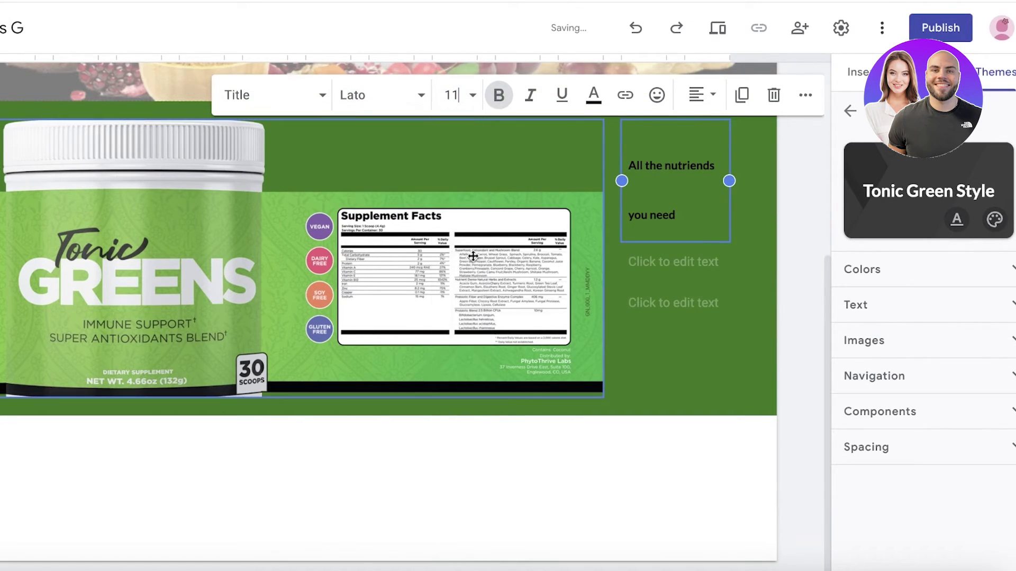
Delete the extra empty text box below the caption and finish editing the section.
left_click(673, 302)
left_click(771, 256)
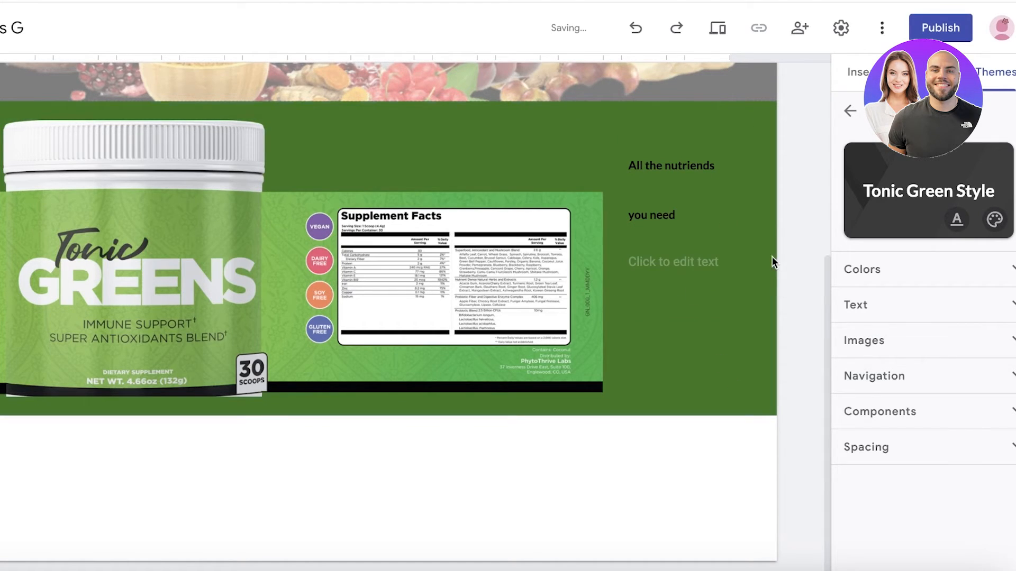
left_click(672, 256)
left_click(777, 214)
scroll(746, 313, "up", 5)
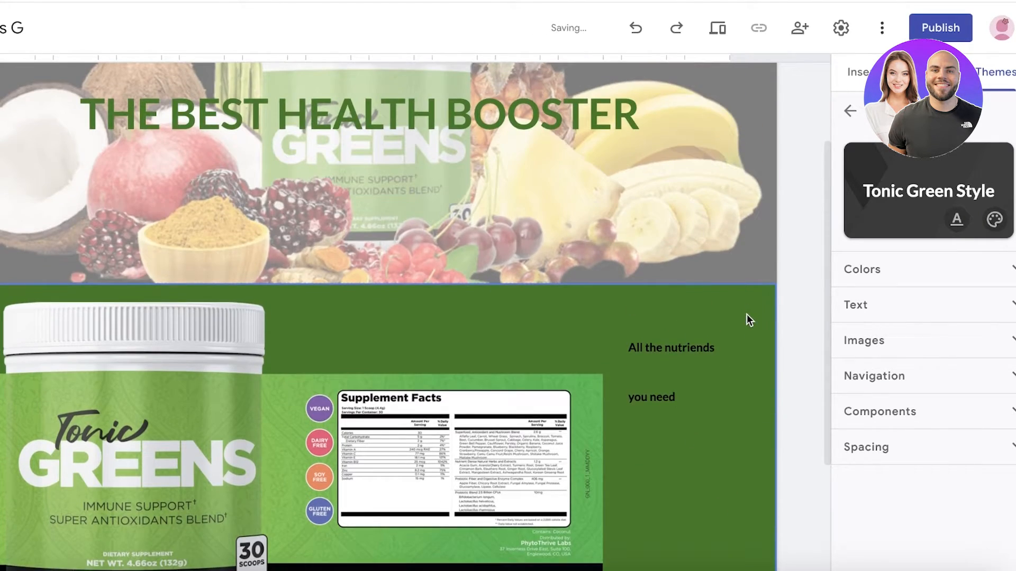
scroll(744, 312, "up", 2)
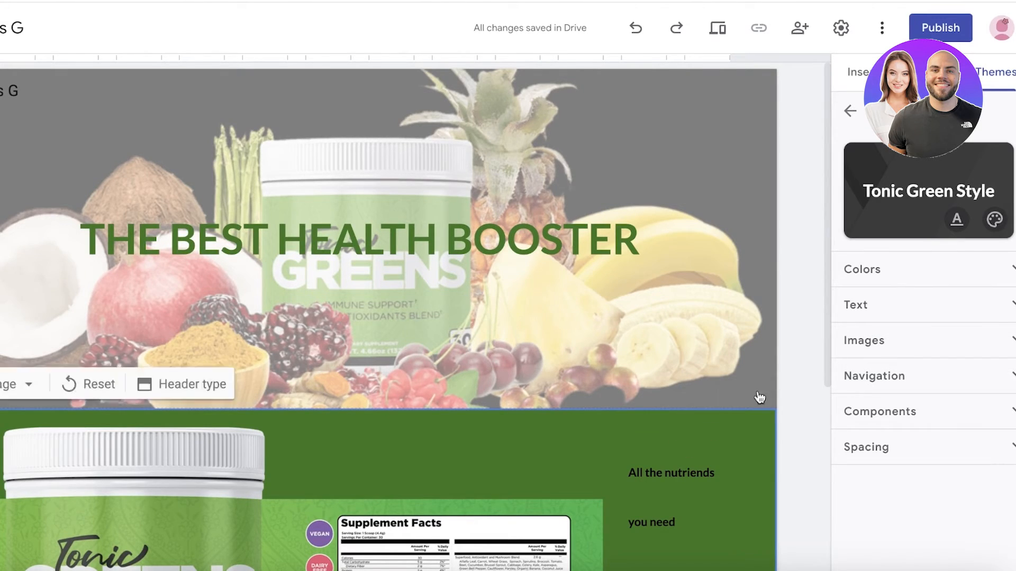
left_click(850, 110)
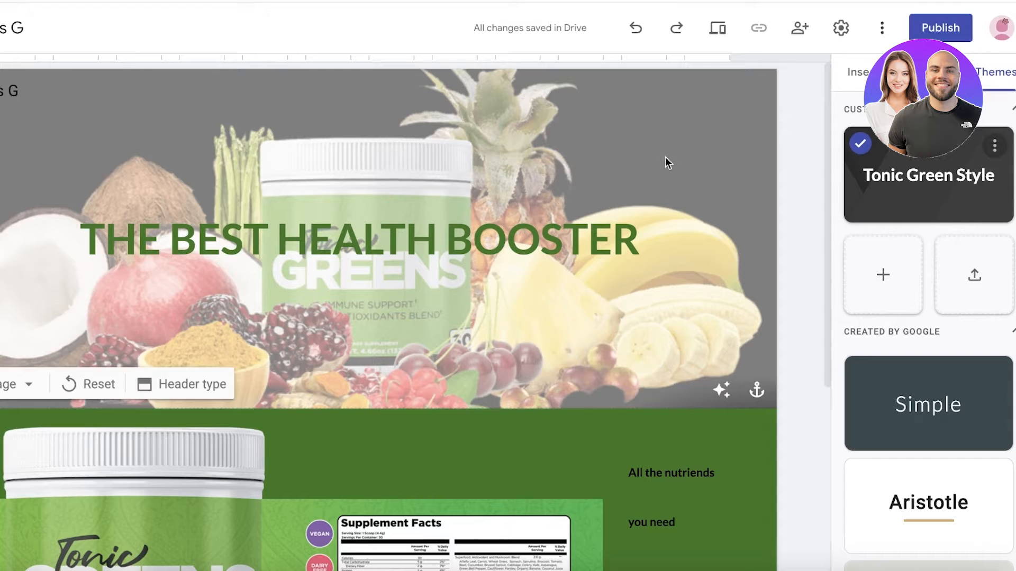
Start a new button named 'Buy Now' and copy the TonicGreens Digistore24 promolink for it.
left_click(857, 72)
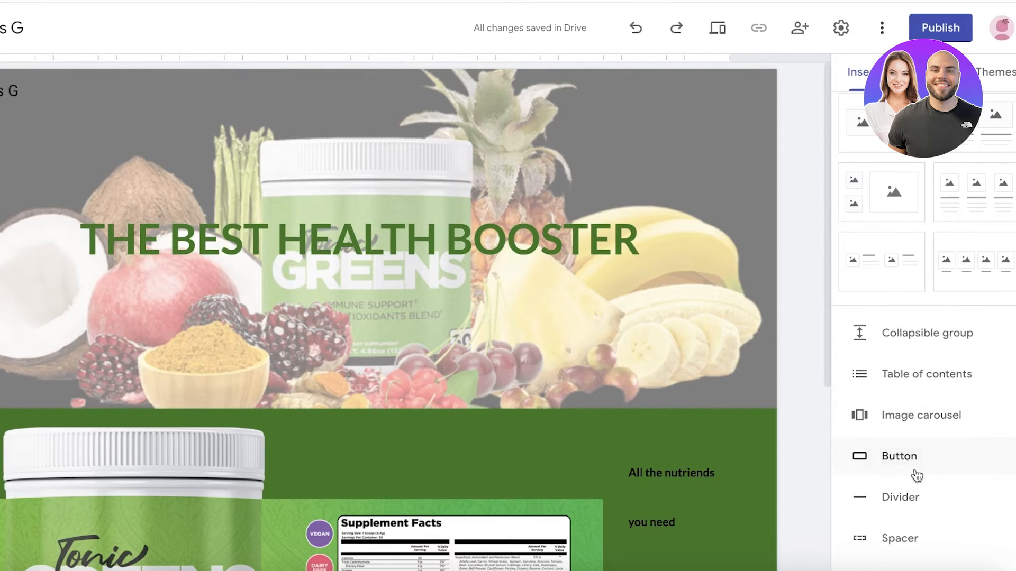
left_click(860, 466)
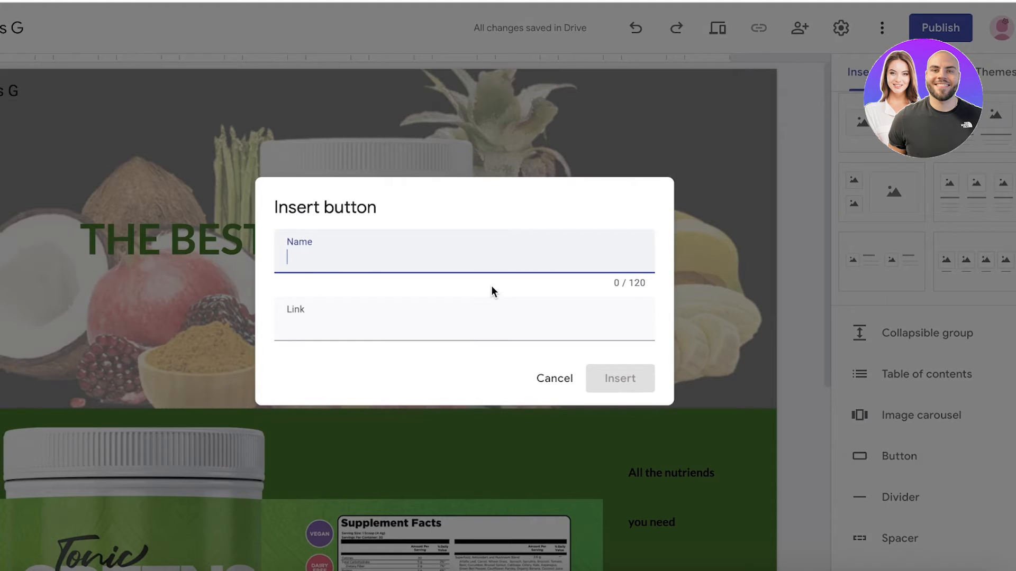
type("Buy Now")
key("Tab")
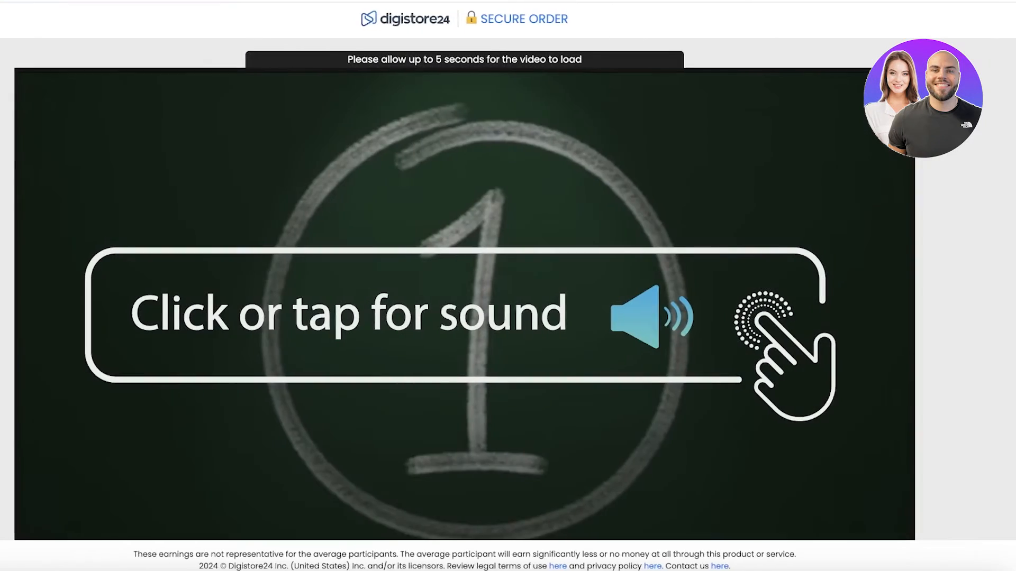
scroll(583, 186, "down", 5)
scroll(556, 210, "down", 5)
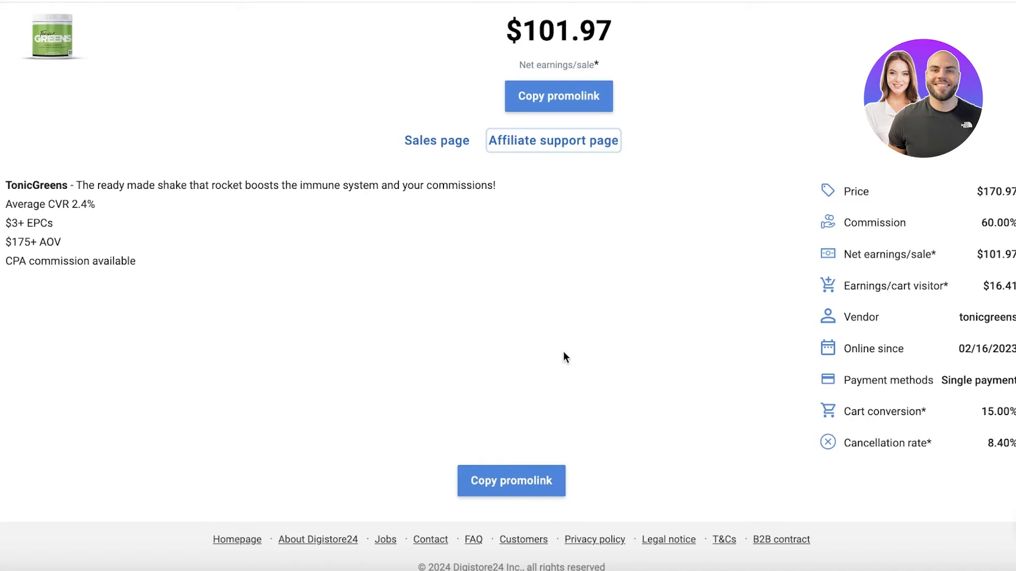
left_click(508, 482)
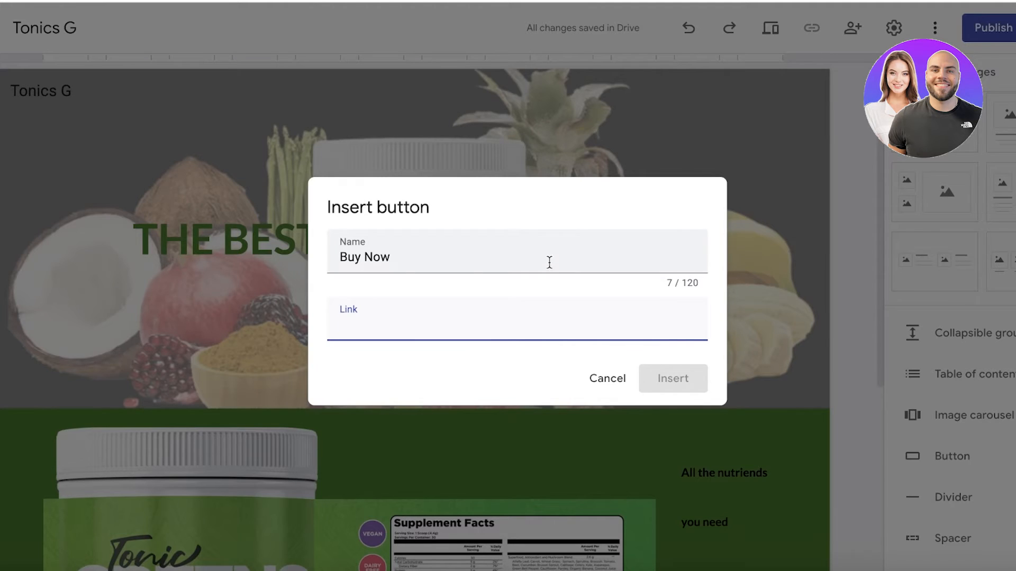
Link the Buy Now button to the affiliate URL and place it under the banner title.
key("ctrl+v")
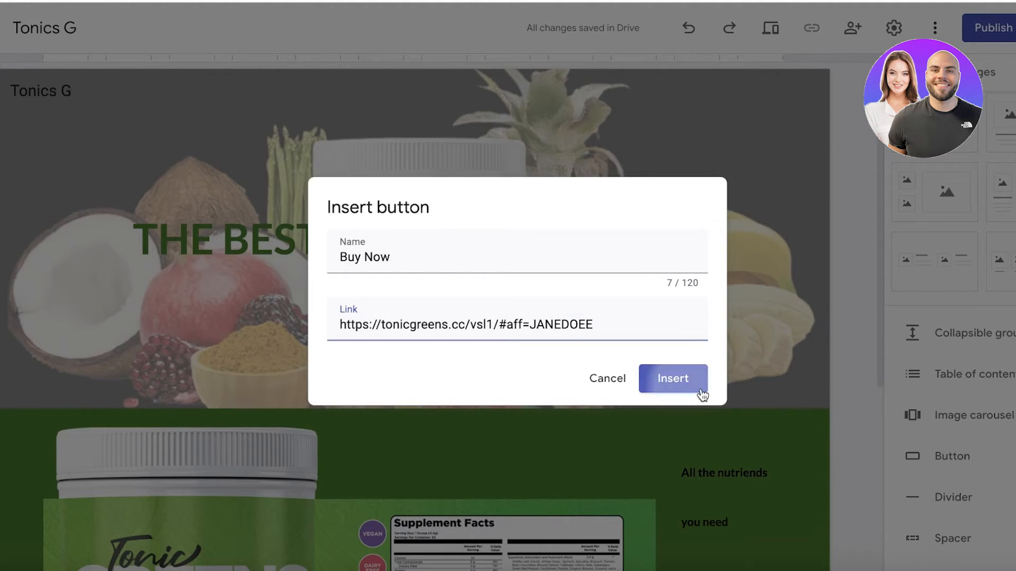
left_click(702, 394)
left_click_drag(93, 165, 602, 302)
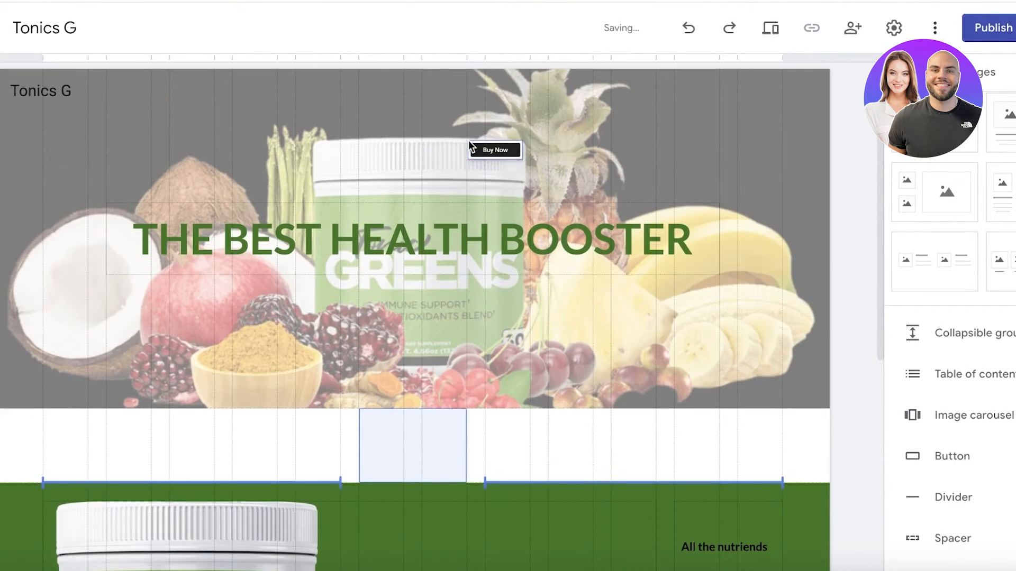
left_click_drag(369, 304, 369, 305)
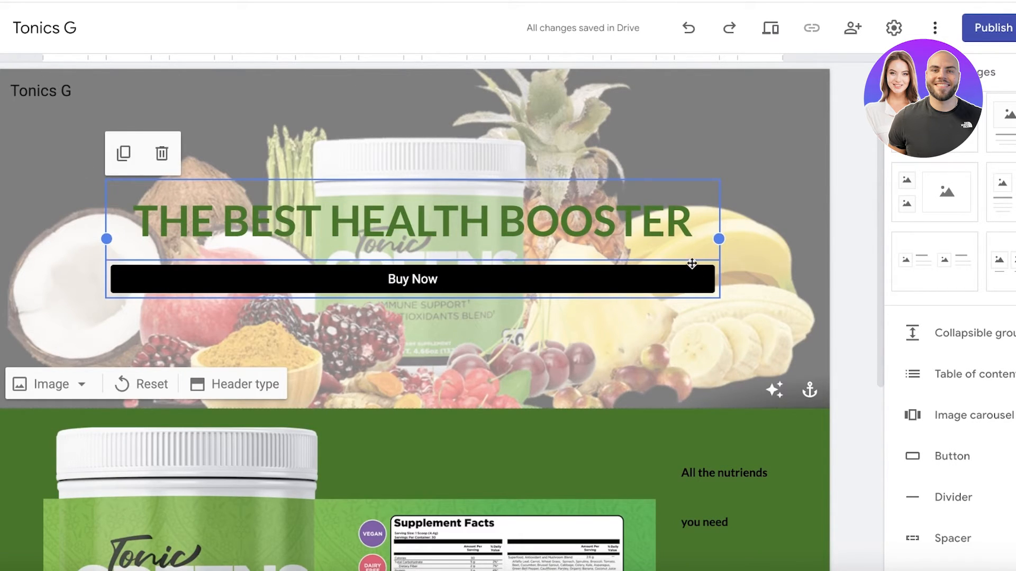
left_click_drag(630, 278, 489, 347)
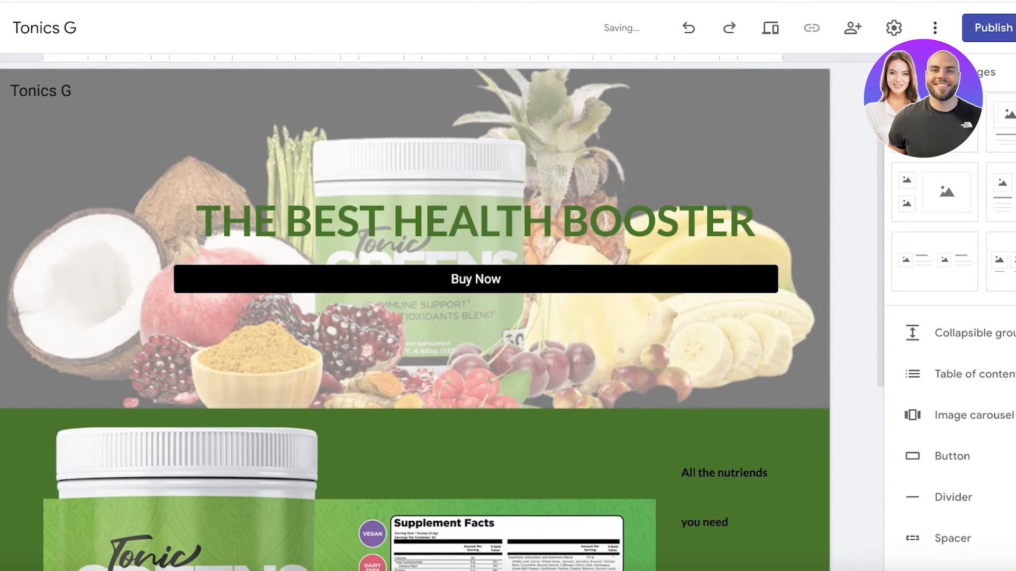
left_click(689, 28)
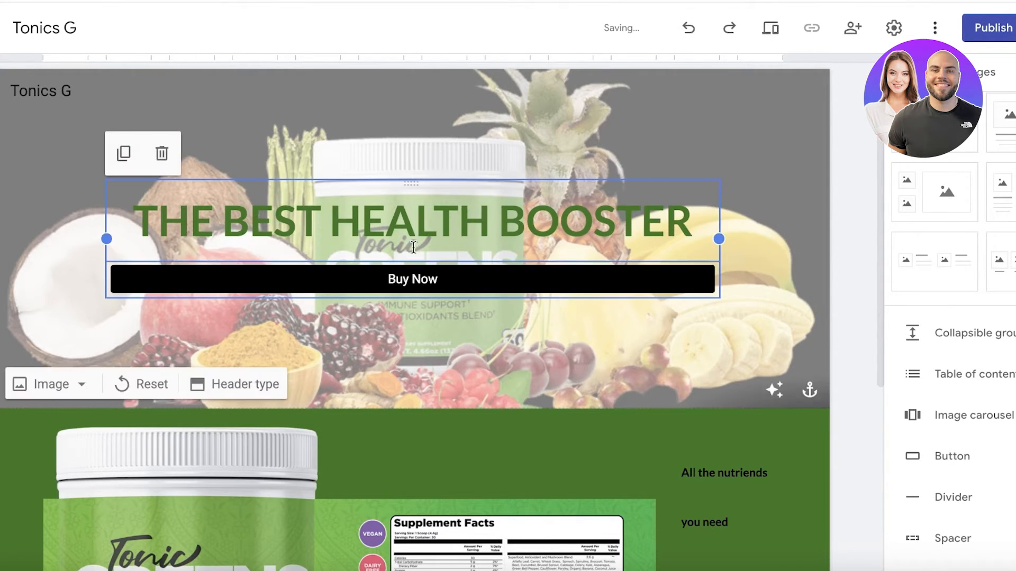
Give the Buy Now button the plain Text style.
left_click(512, 274)
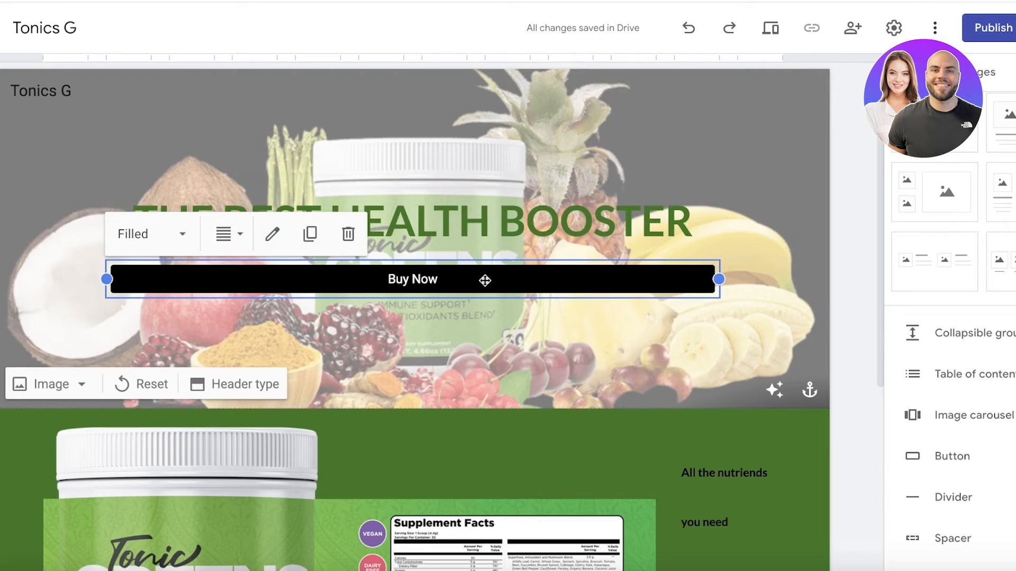
left_click(151, 234)
left_click(141, 318)
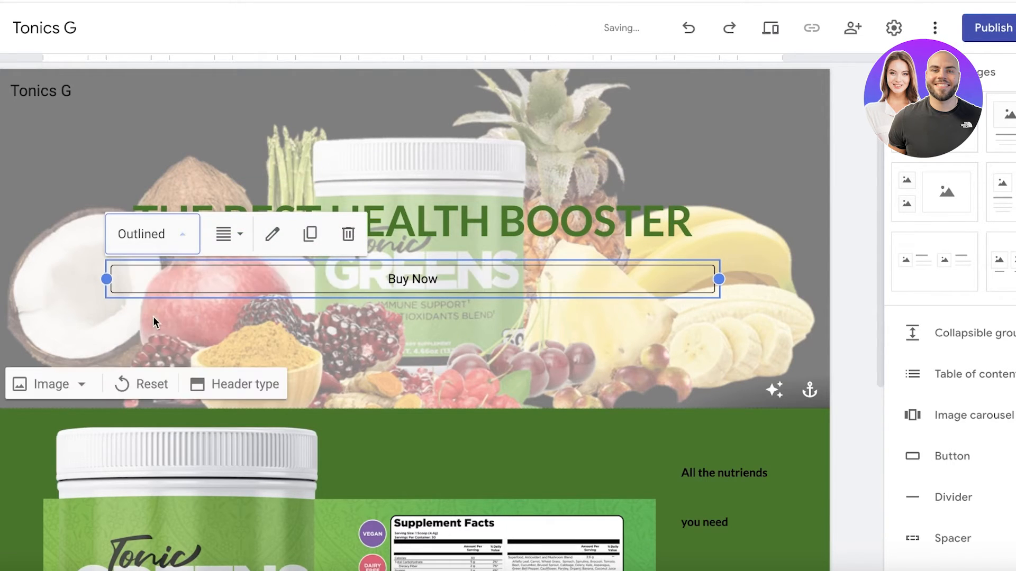
left_click(151, 233)
left_click(129, 355)
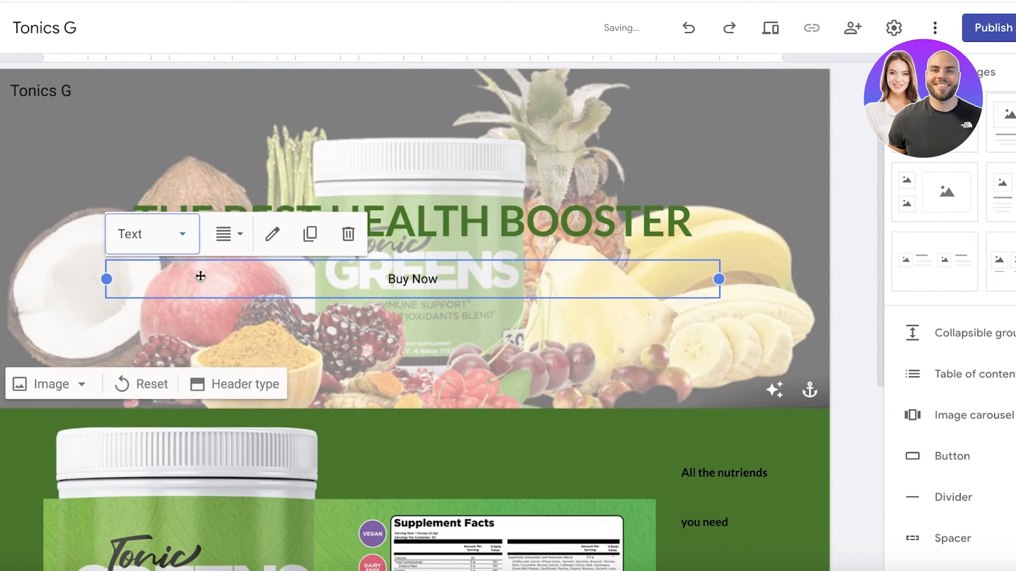
left_click(224, 234)
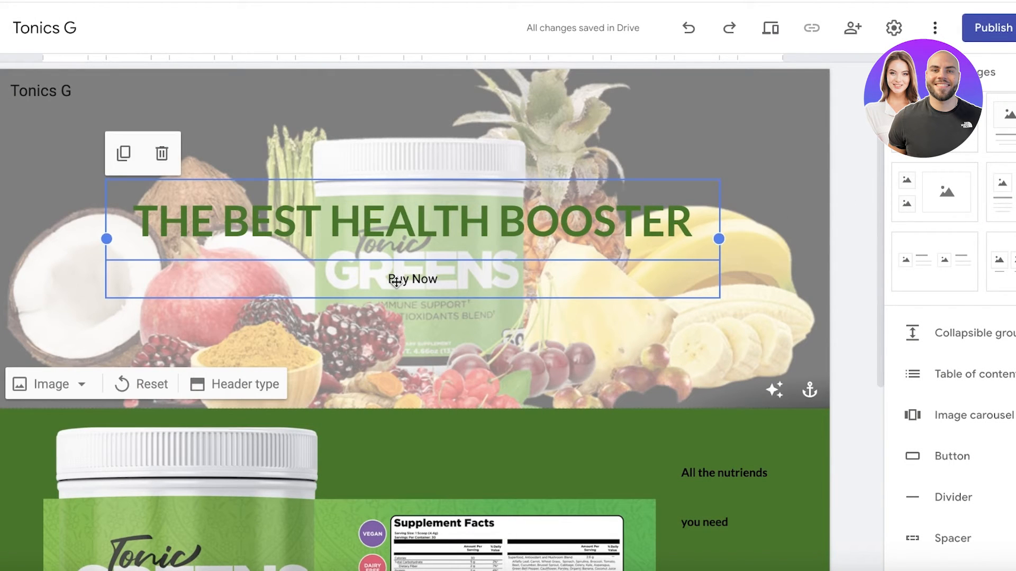
left_click(396, 283)
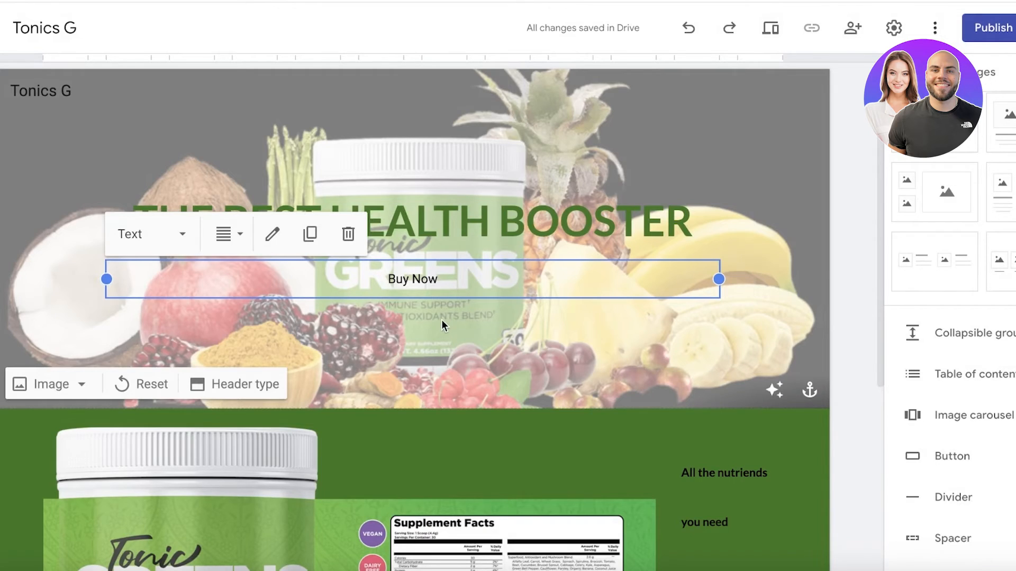
scroll(327, 401, "down", 5)
scroll(327, 401, "down", 3)
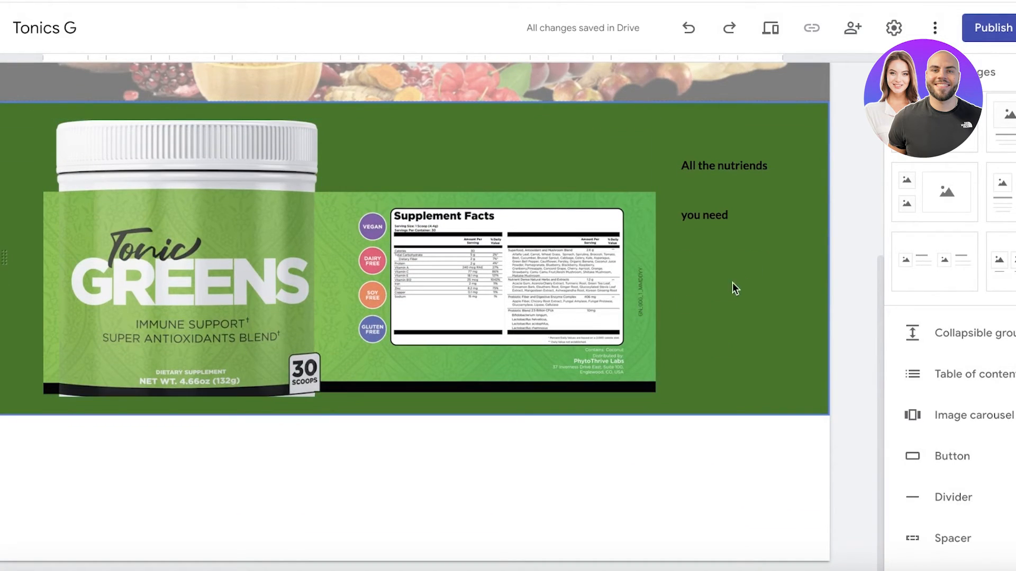
scroll(569, 248, "up", 3)
scroll(569, 248, "up", 4)
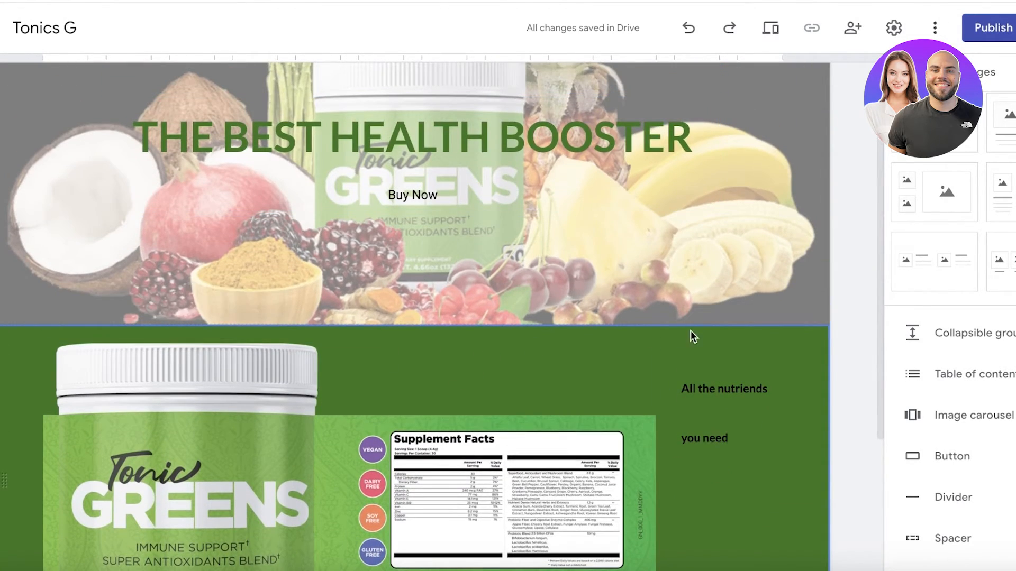
Add a 'Get now' button linked to the affiliate URL and centre it in its section.
left_click(950, 457)
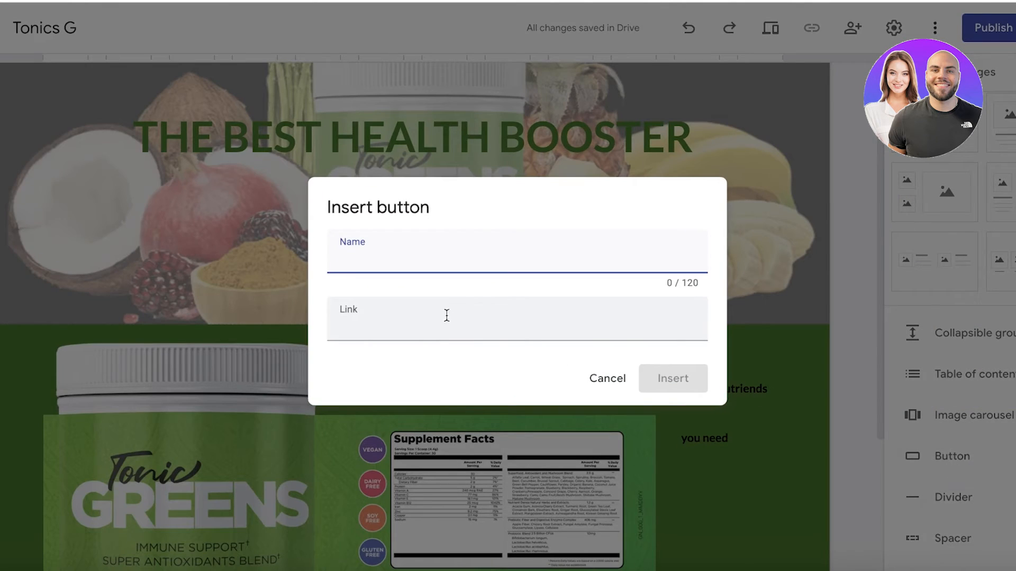
type("Sh")
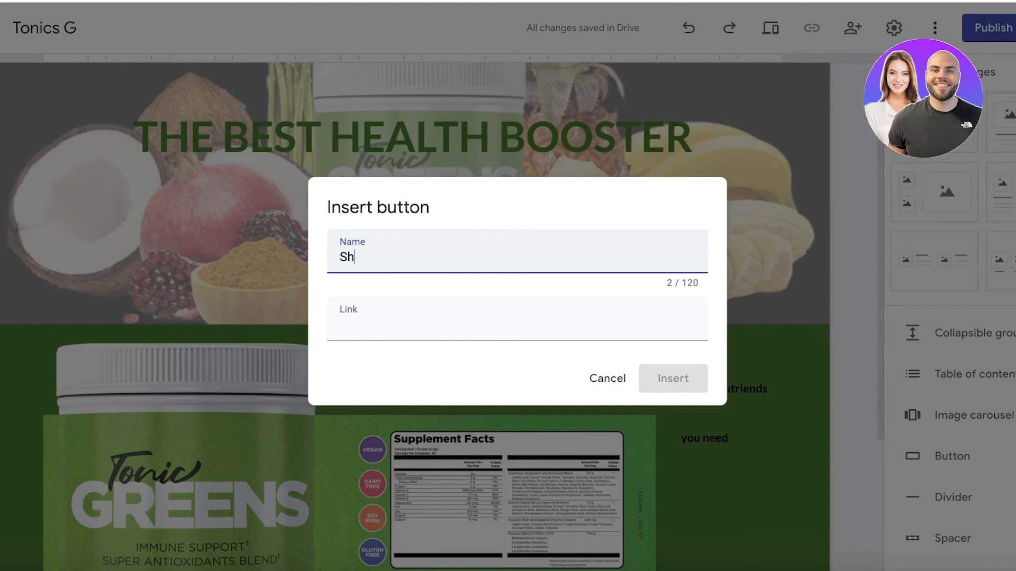
type("op")
key("ctrl+v")
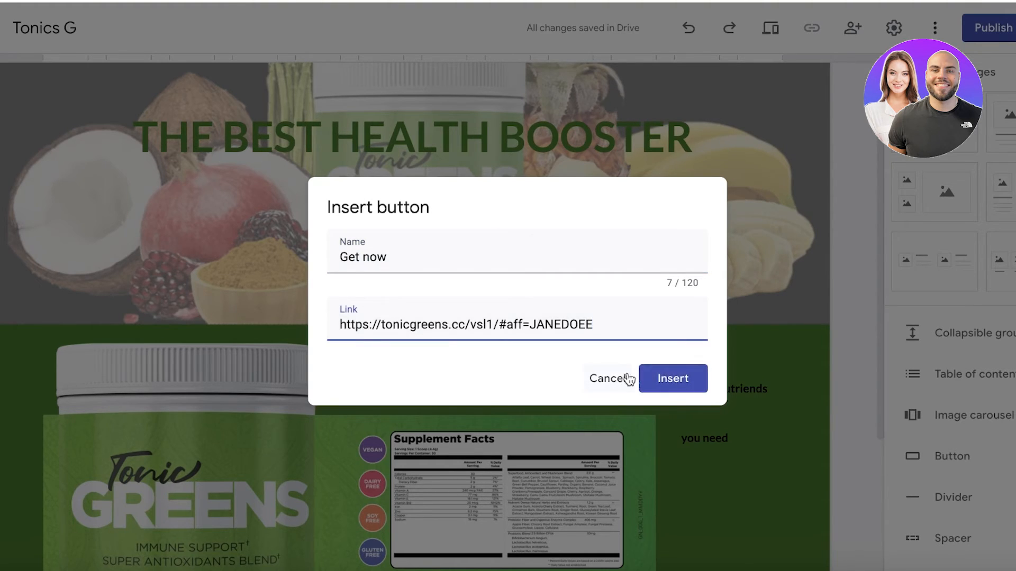
left_click(672, 379)
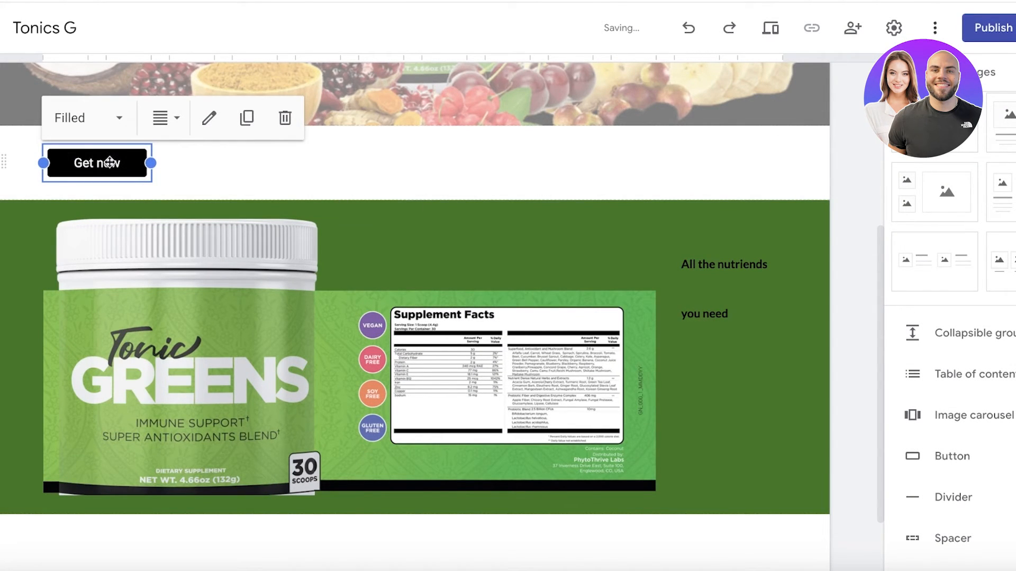
left_click_drag(109, 162, 453, 159)
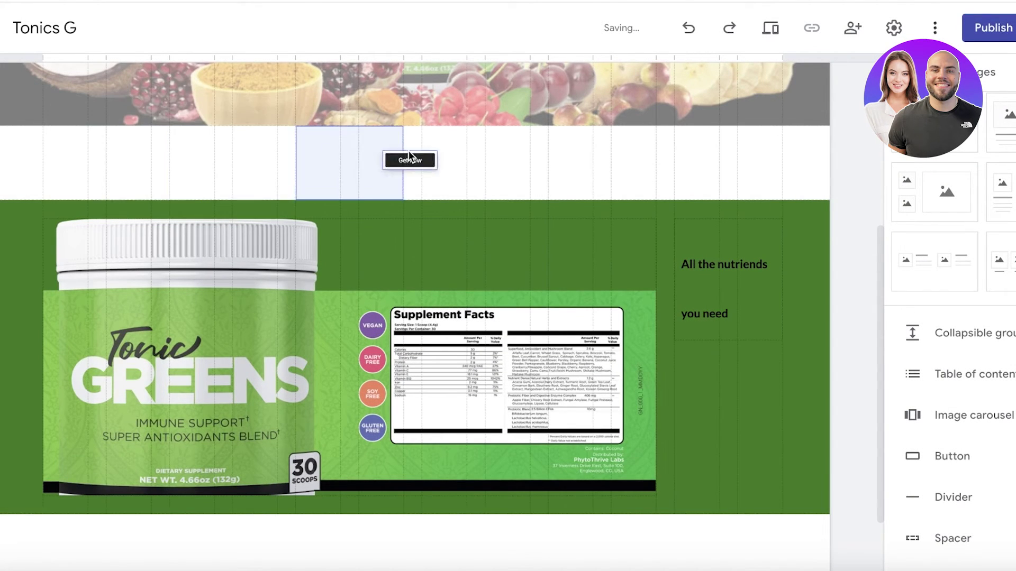
Colour the Get now section with the green Style 3 background.
left_click(169, 160)
left_click(5, 162)
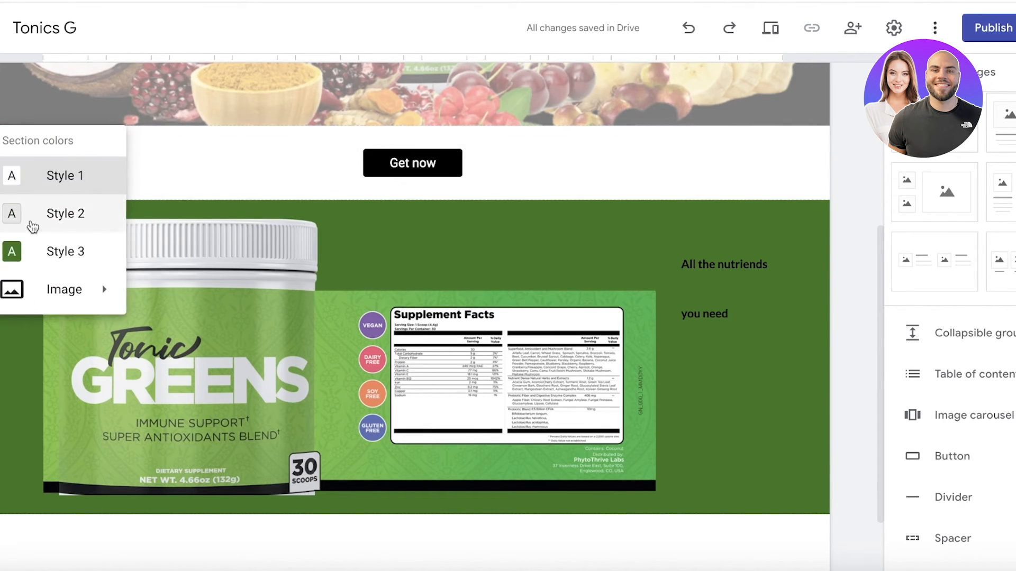
left_click(48, 246)
scroll(397, 238, "up", 3)
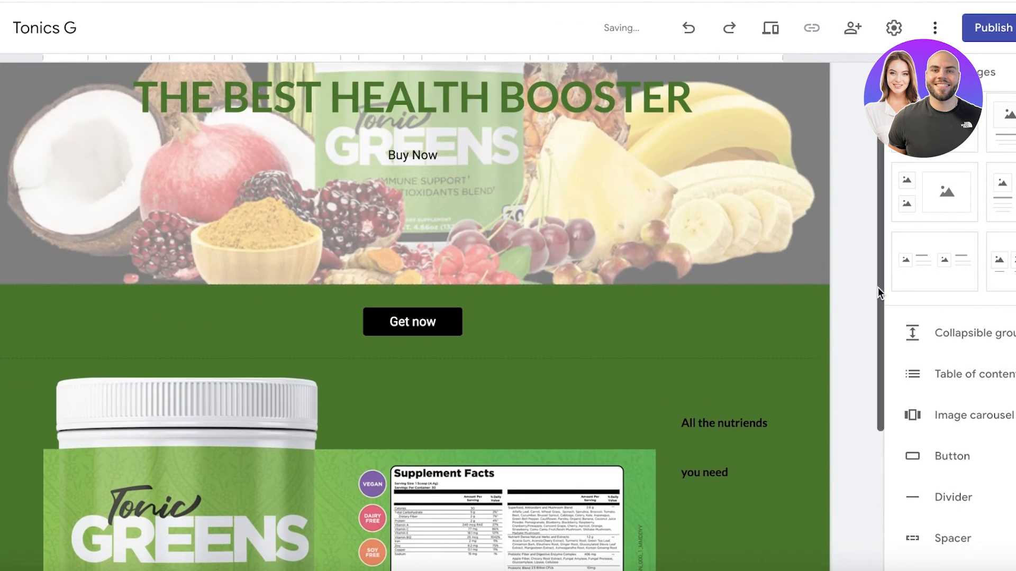
scroll(790, 327, "down", 4)
scroll(791, 326, "up", 4)
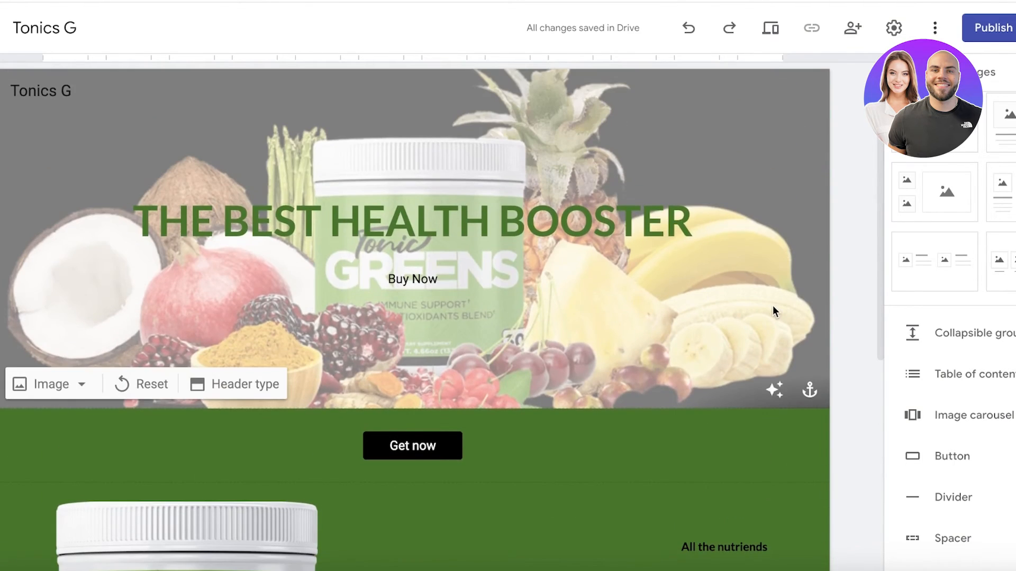
scroll(772, 306, "down", 5)
scroll(675, 499, "down", 1)
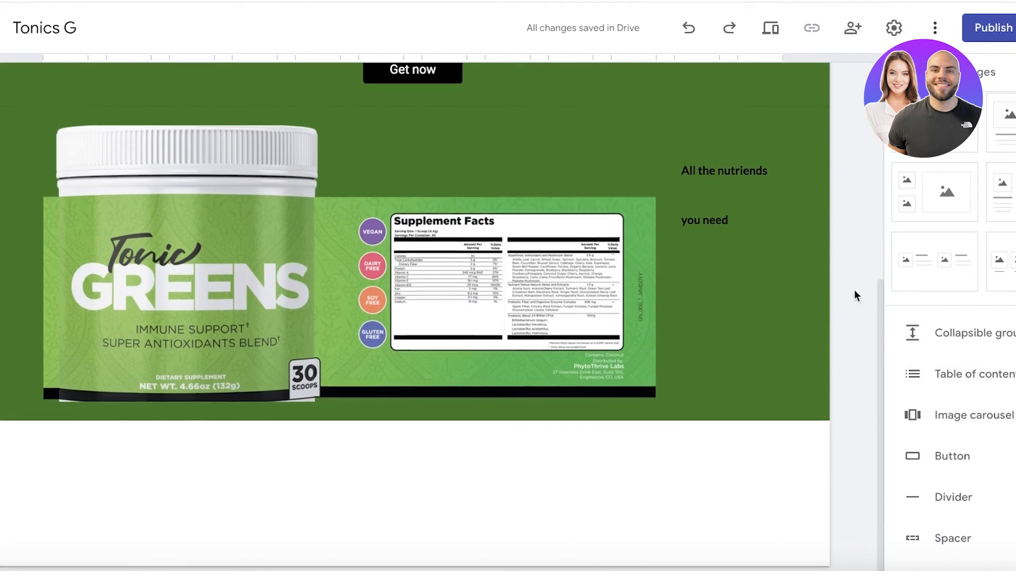
Add a three-image gallery section and upload the five-jar image into the top-left cell.
left_click(934, 258)
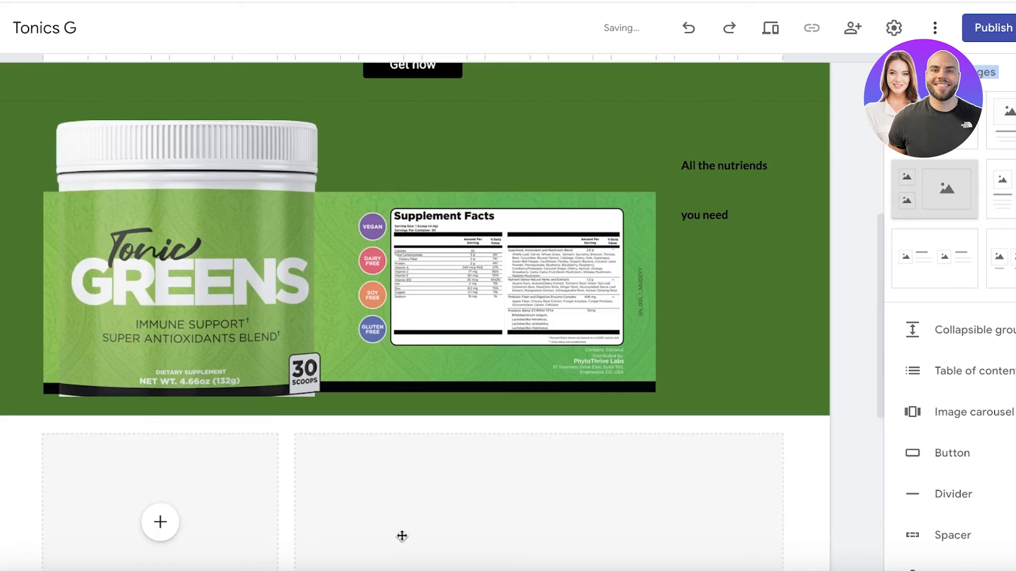
left_click(160, 234)
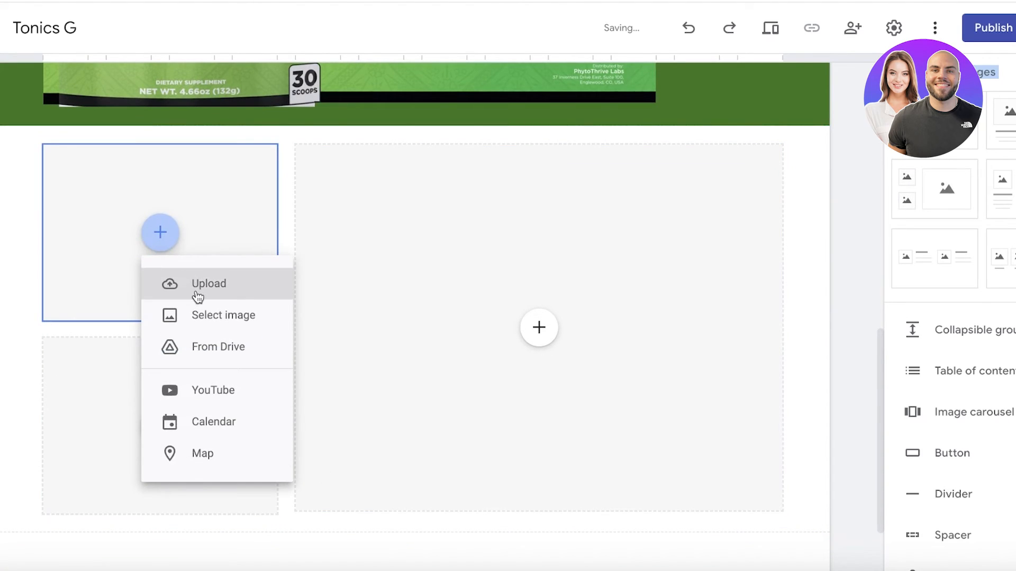
left_click(198, 291)
left_click(379, 210)
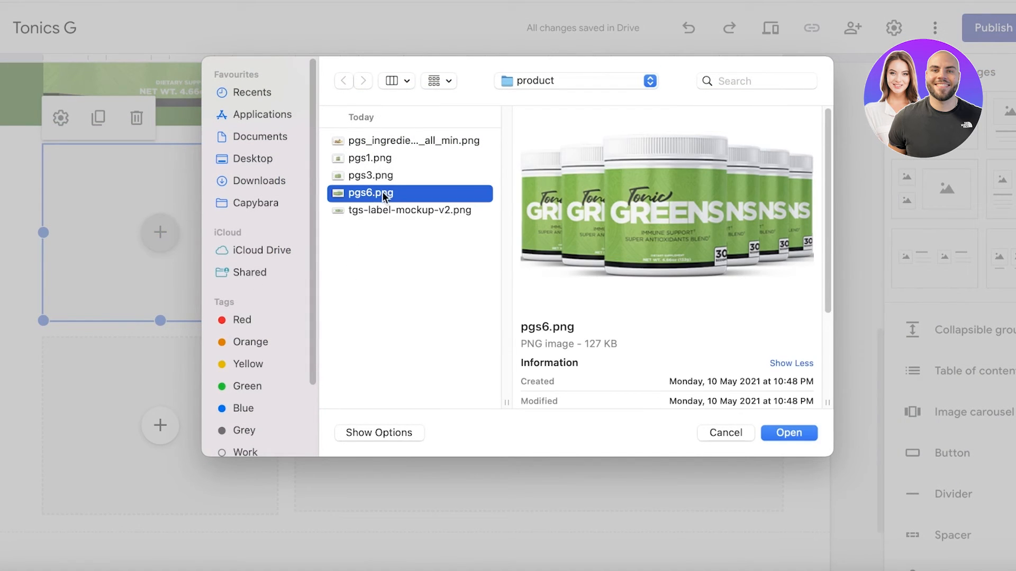
left_click(789, 433)
Upload the single-jar product image into the large gallery cell.
left_click(539, 327)
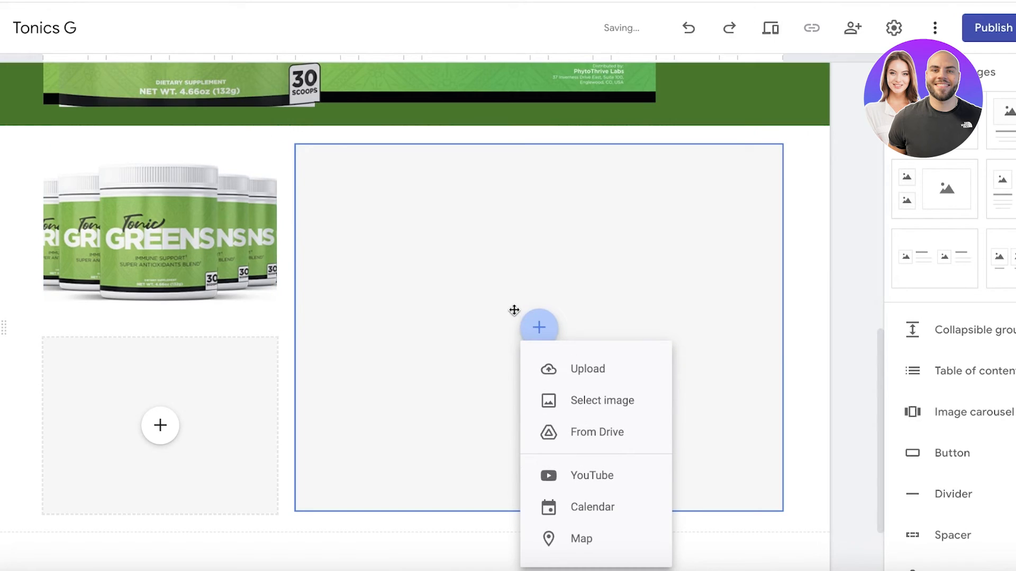
left_click(575, 371)
left_click(381, 141)
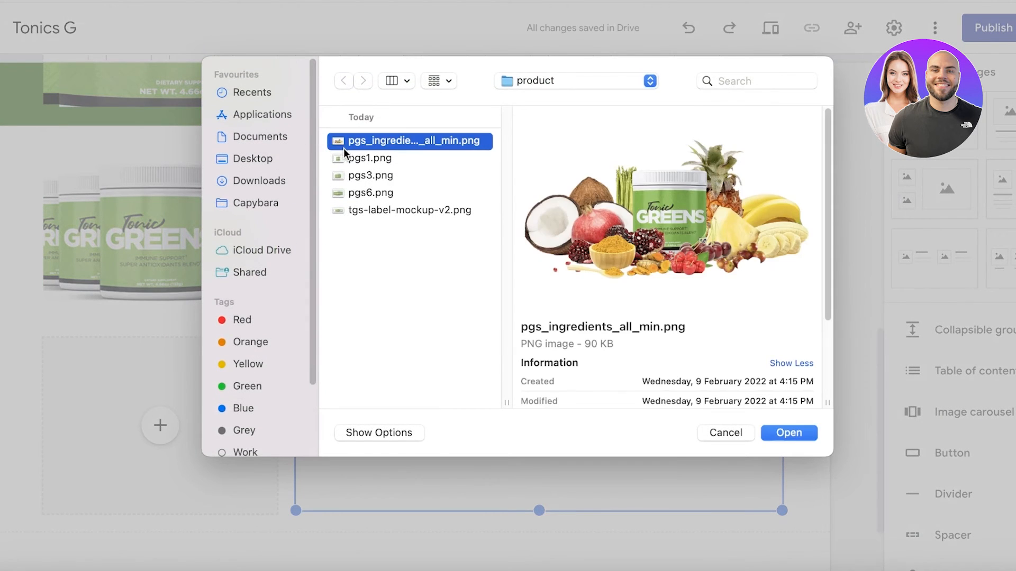
left_click(371, 158)
left_click(789, 433)
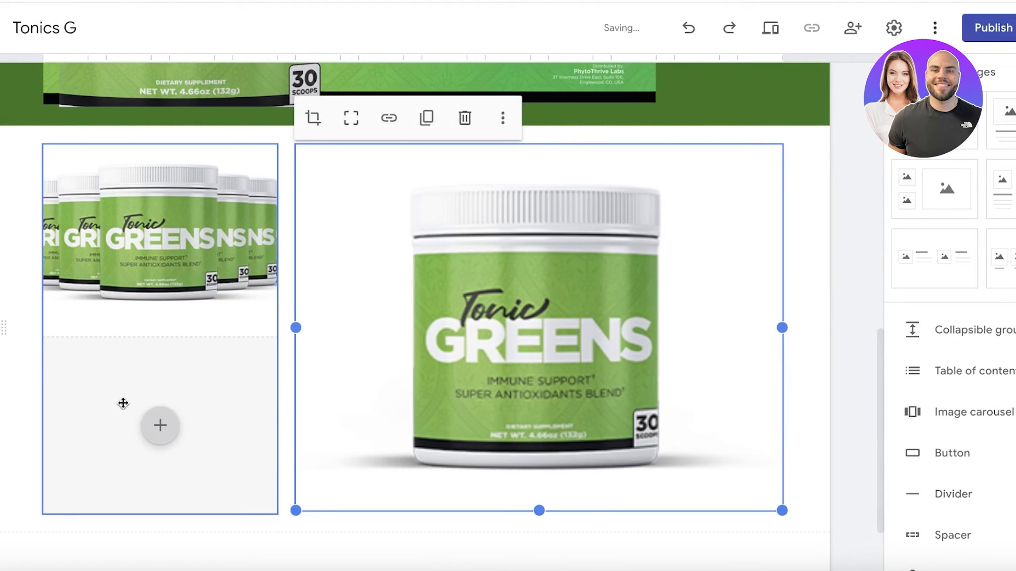
Upload the label image into the lower-left cell and crop it shifted left.
left_click(160, 426)
left_click(202, 365)
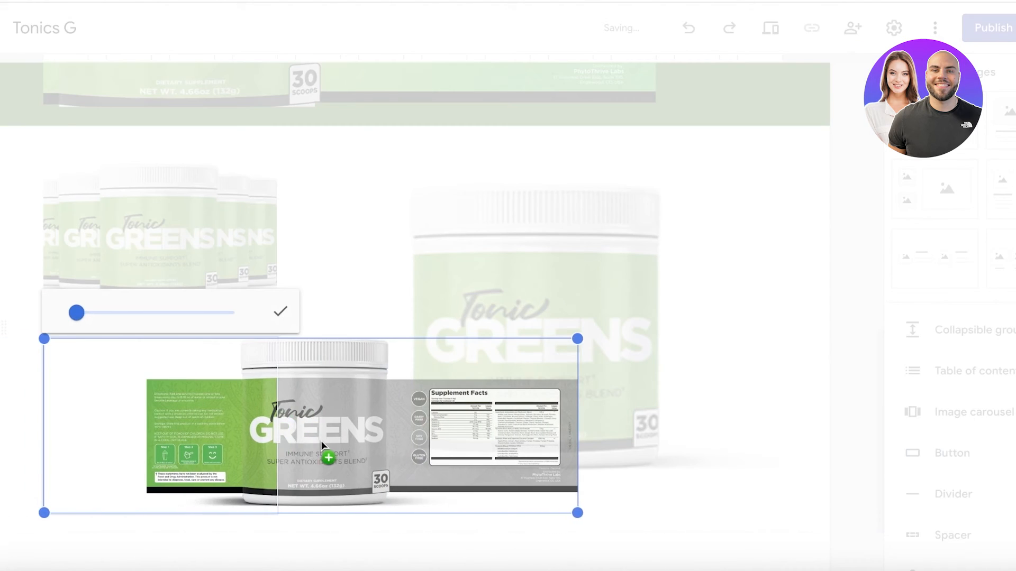
left_click_drag(283, 418, 181, 433)
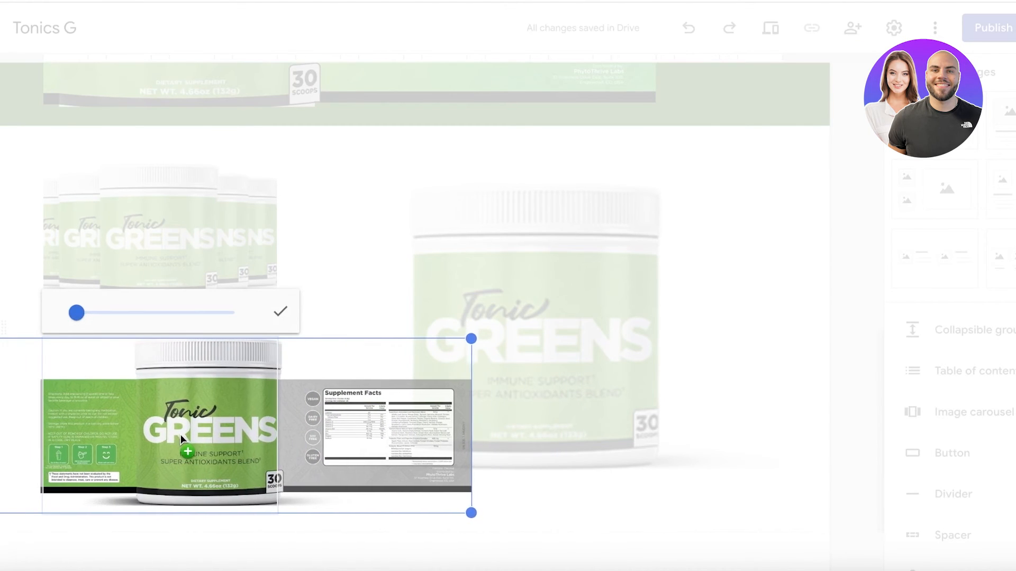
left_click(280, 312)
left_click(471, 139)
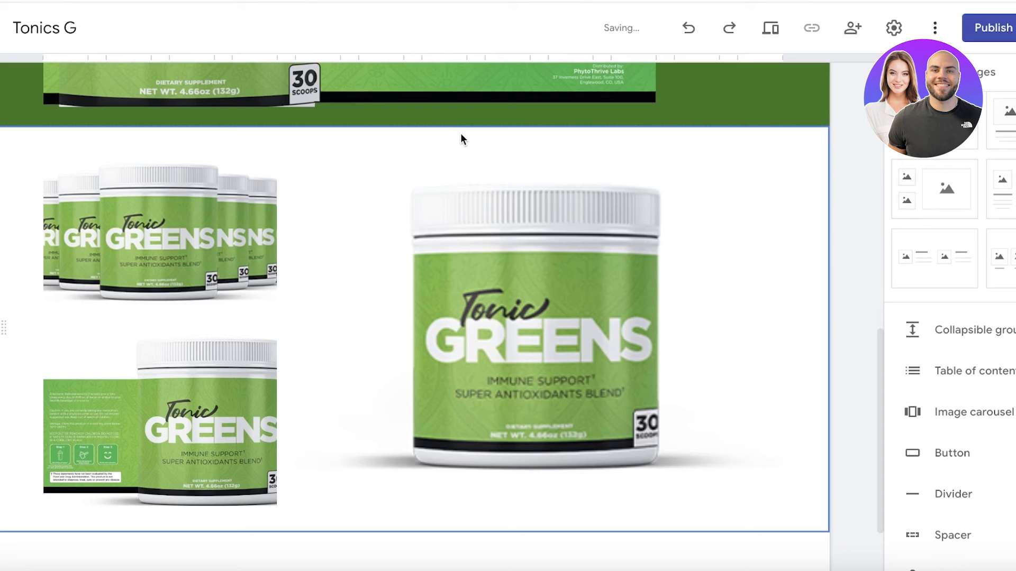
scroll(453, 139, "up", 6)
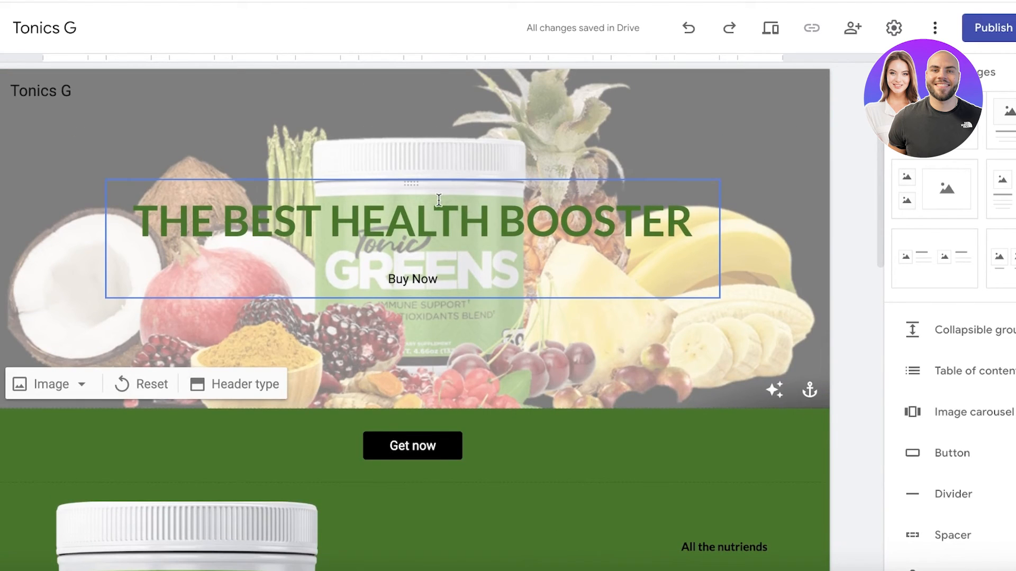
scroll(465, 389, "down", 1)
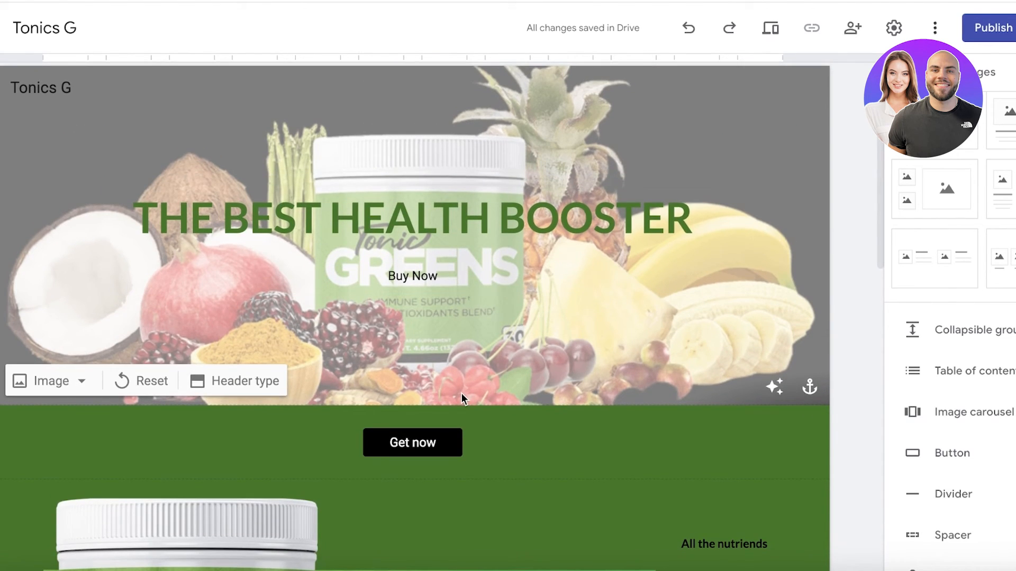
Publish the site at sites.google.com/view/tonicsg and view the live page.
left_click(423, 445)
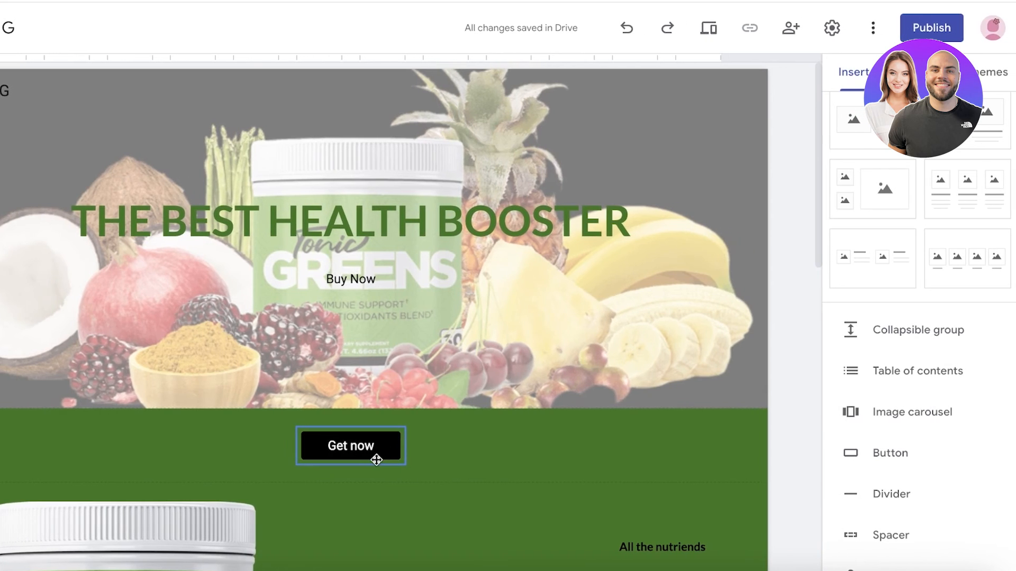
left_click(920, 30)
type("tonicsg")
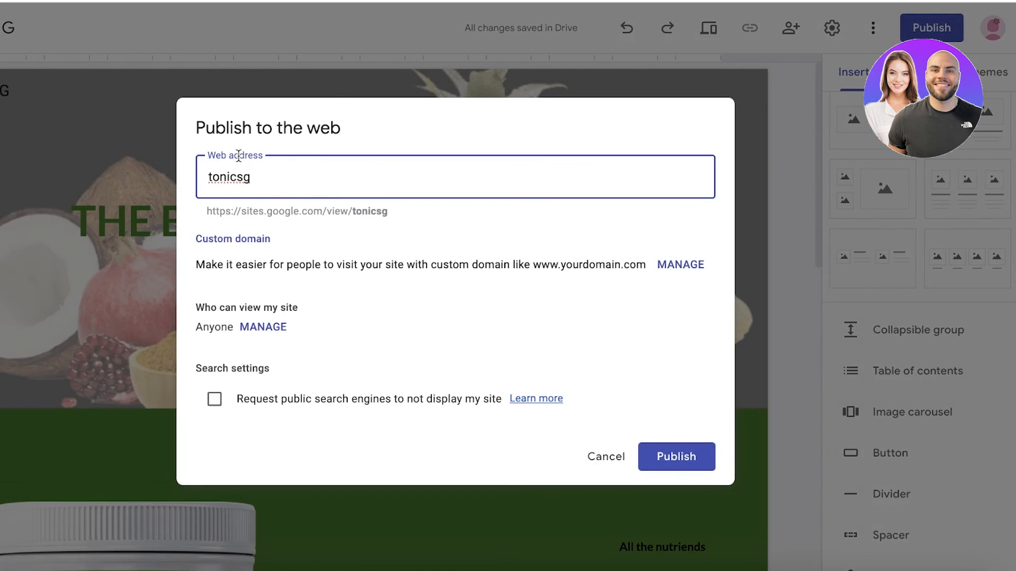
left_click(658, 453)
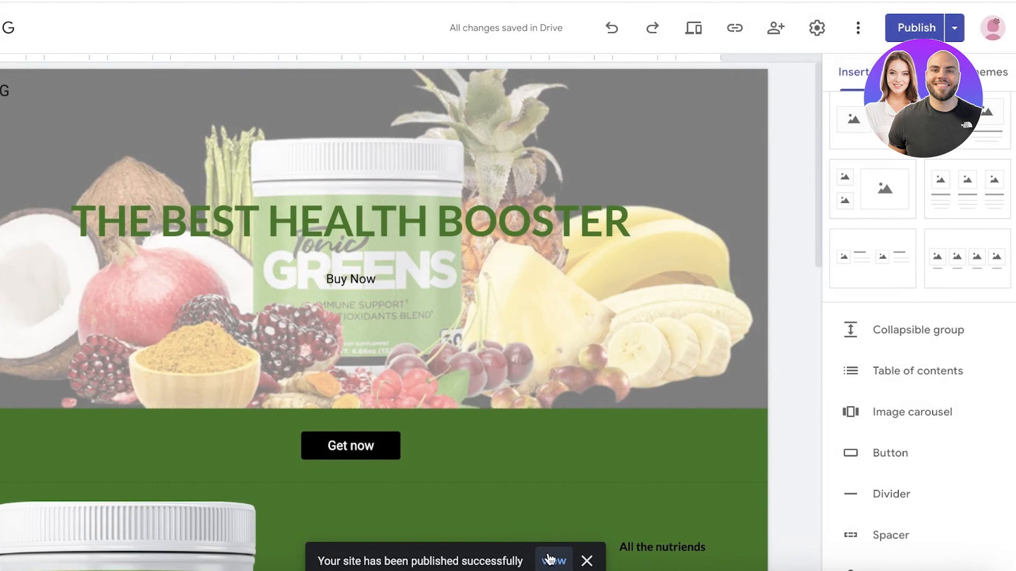
left_click(549, 561)
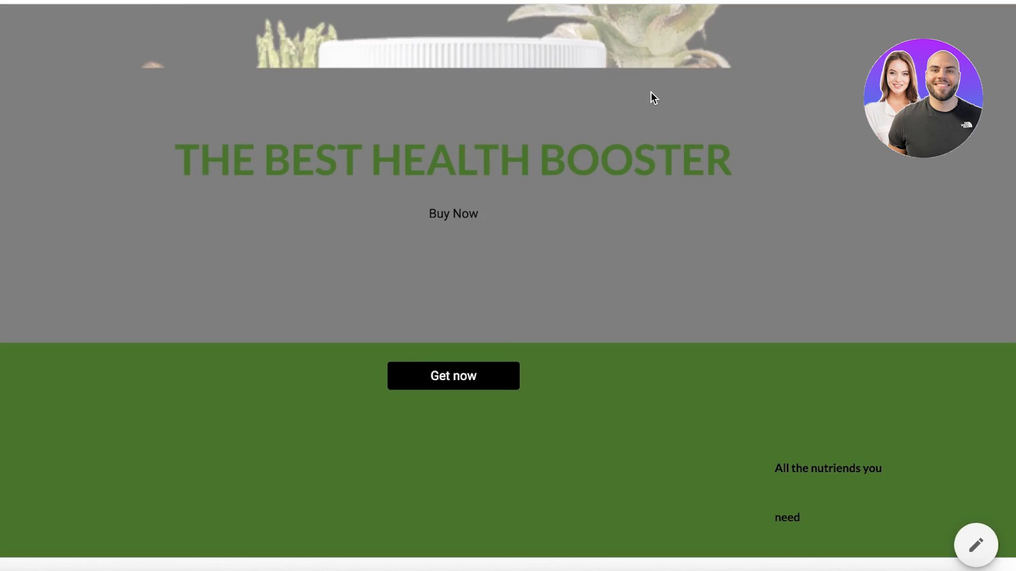
scroll(582, 278, "down", 5)
scroll(571, 295, "down", 5)
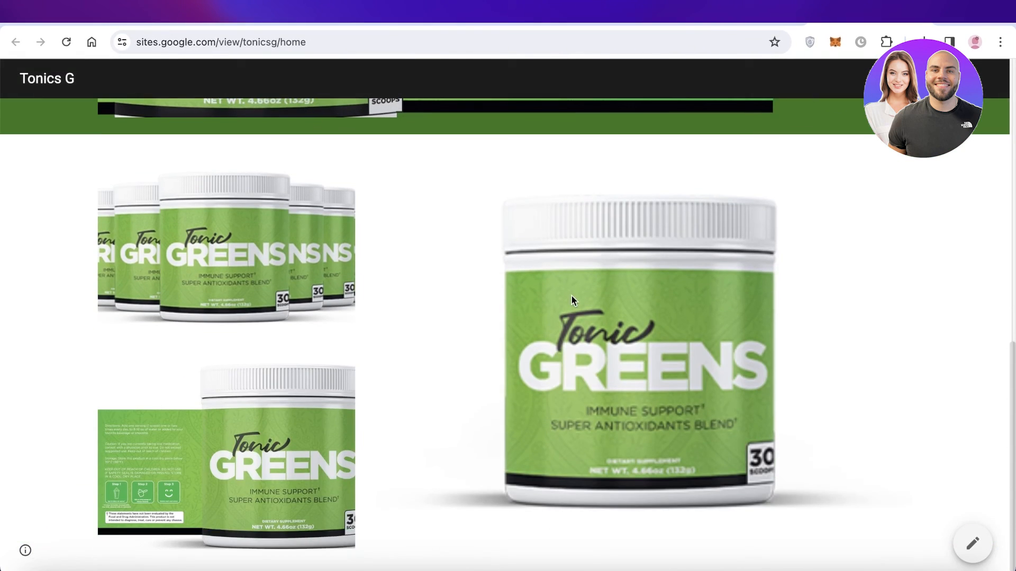
scroll(570, 297, "up", 5)
scroll(564, 306, "up", 5)
scroll(498, 360, "up", 2)
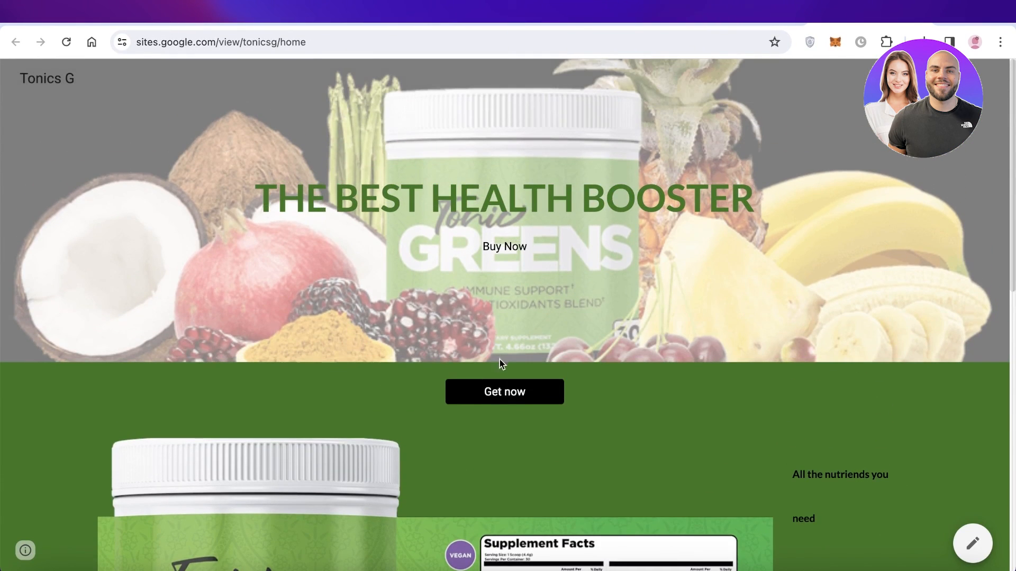
left_click(494, 382)
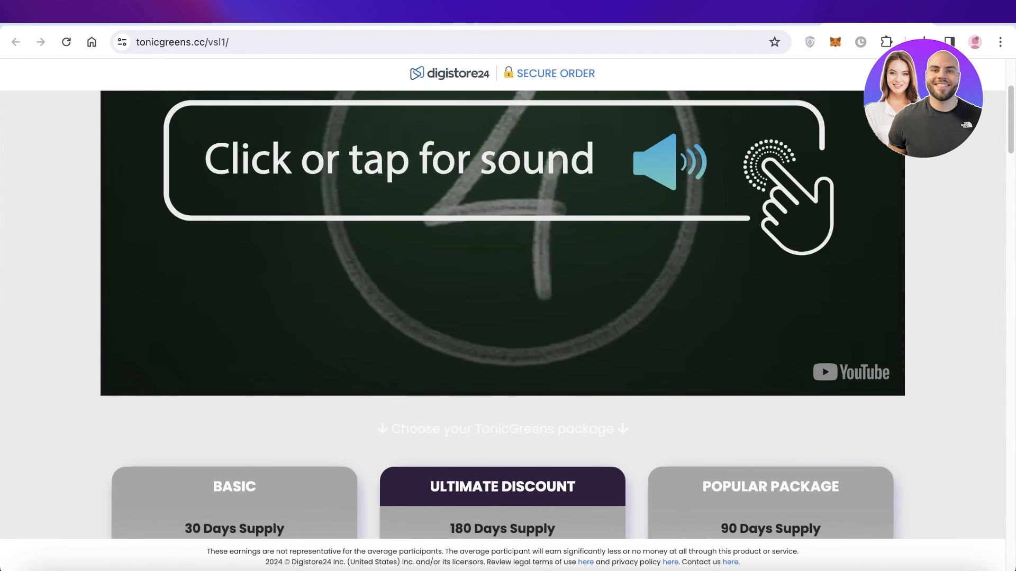
left_click(752, 24)
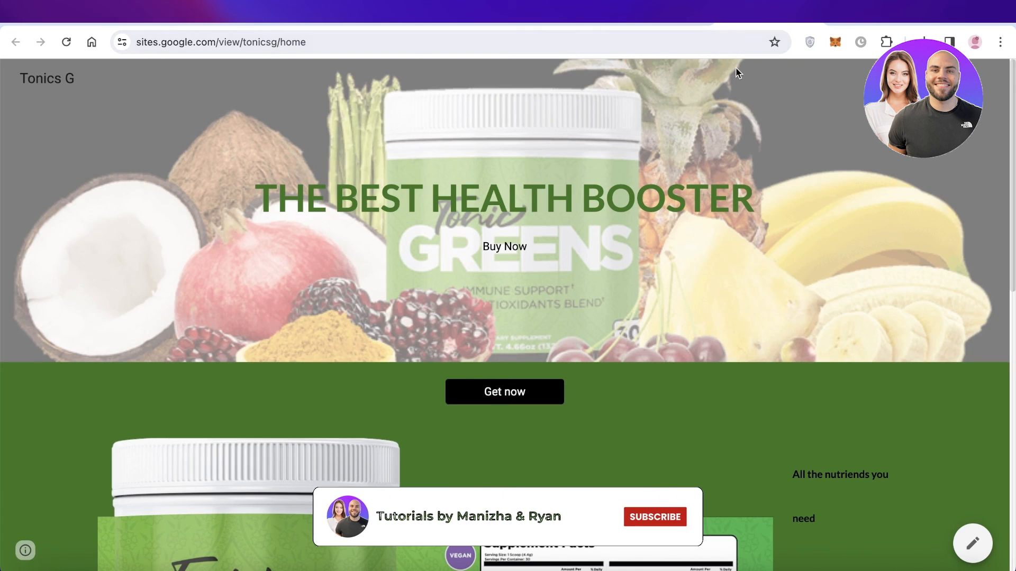